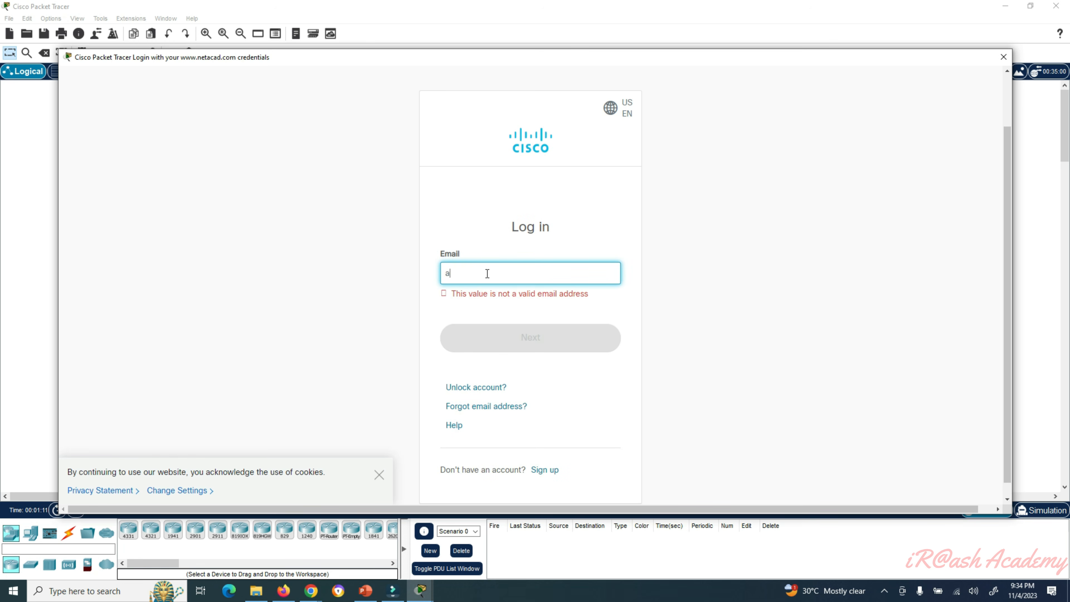
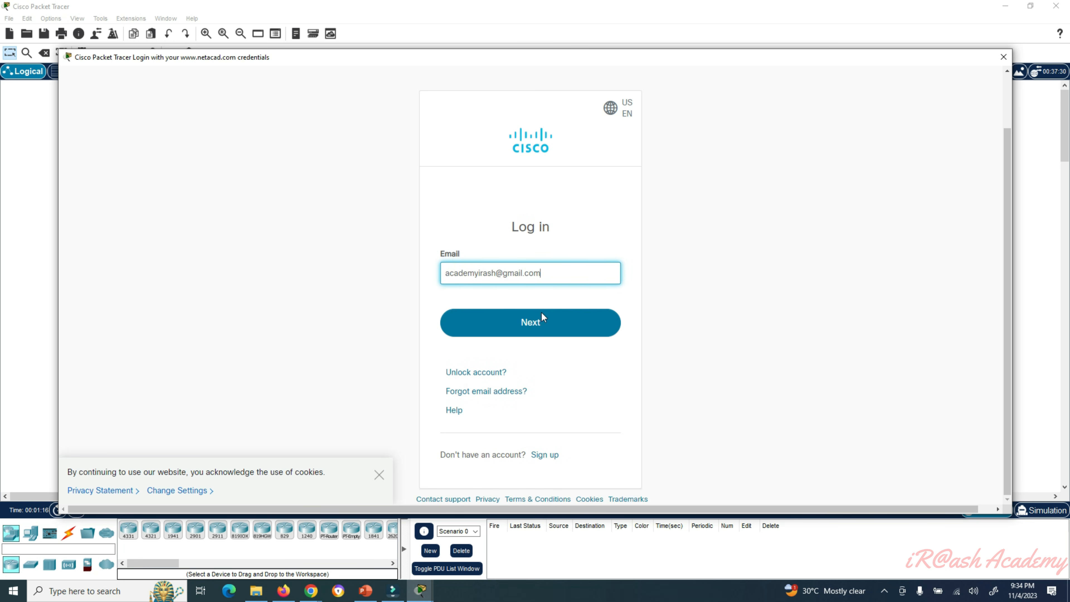
- Log in to Networking Academy with the account e-mail and password
click(543, 321)
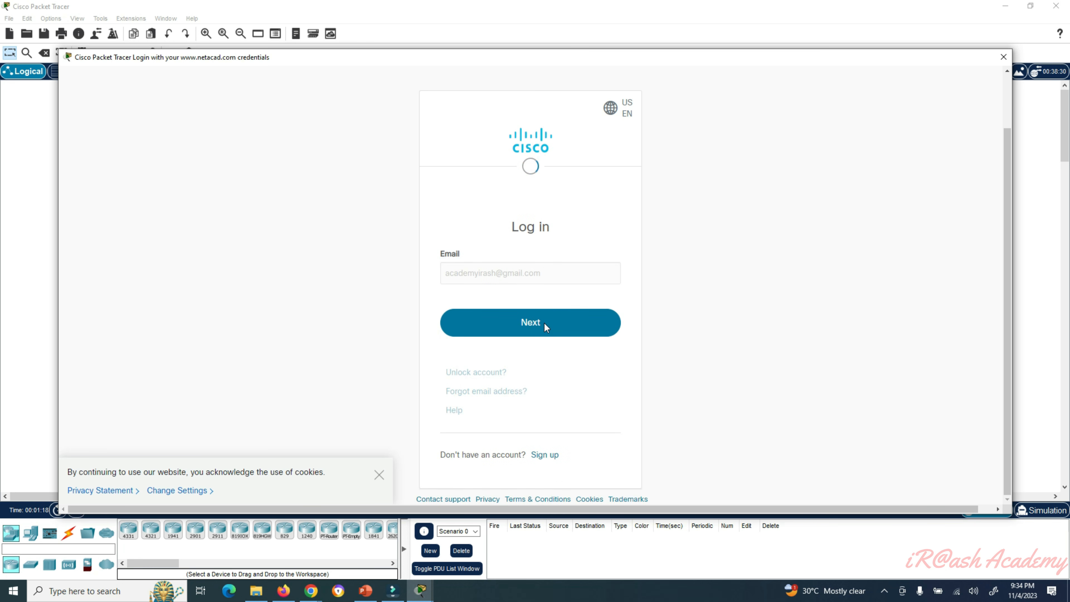
text(••••••••••)
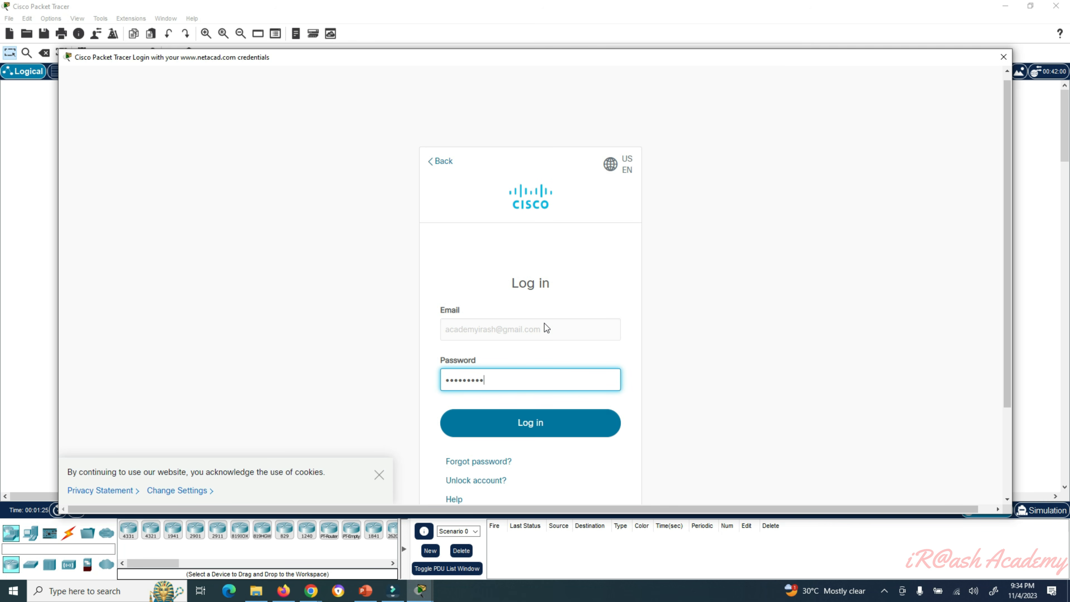
text(•••••)
click(532, 426)
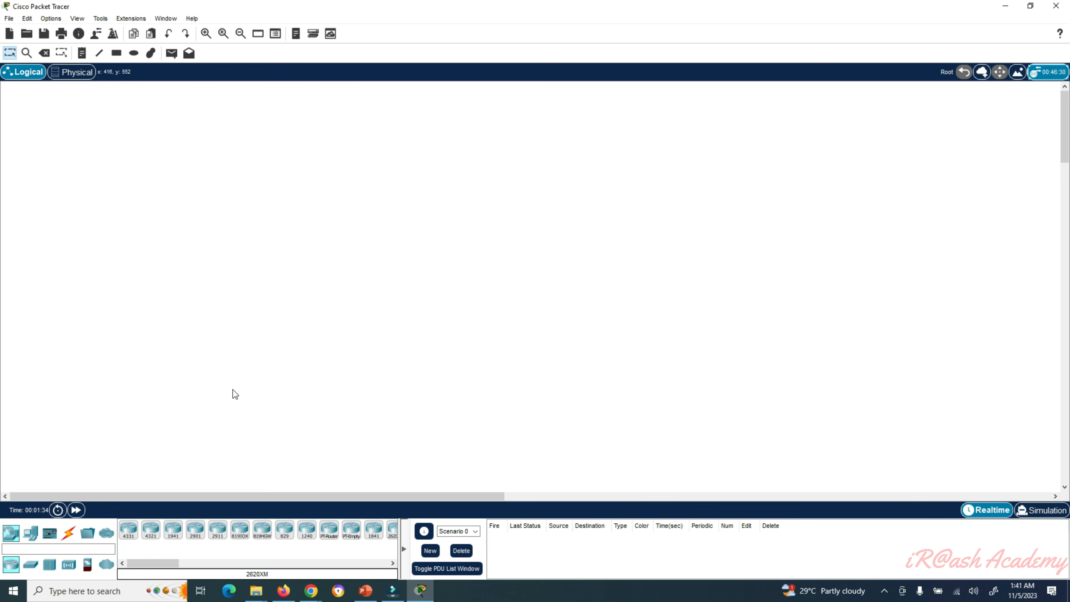
click(12, 535)
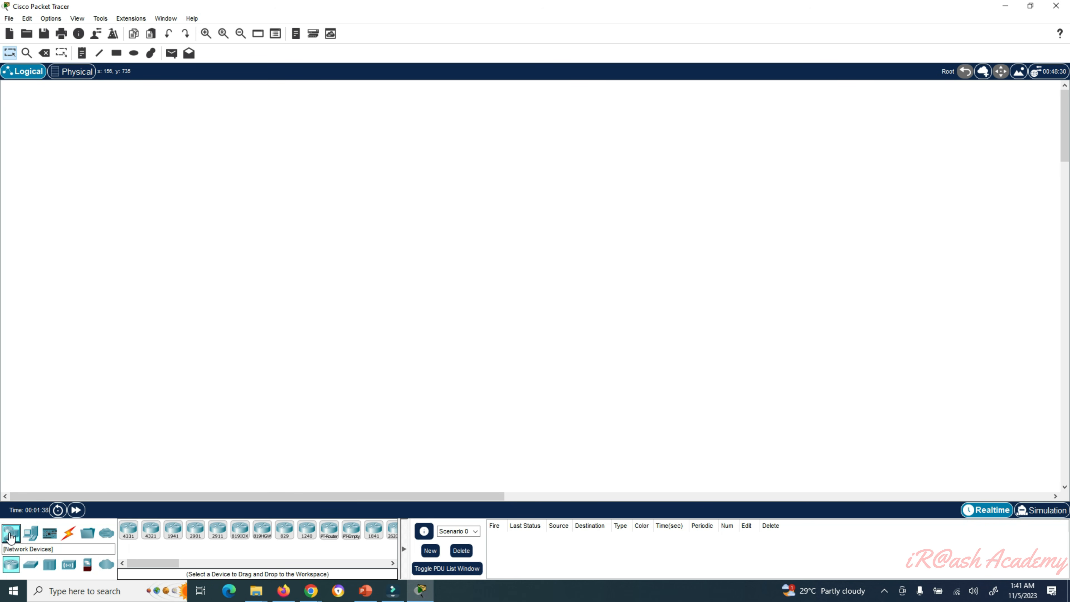
click(31, 533)
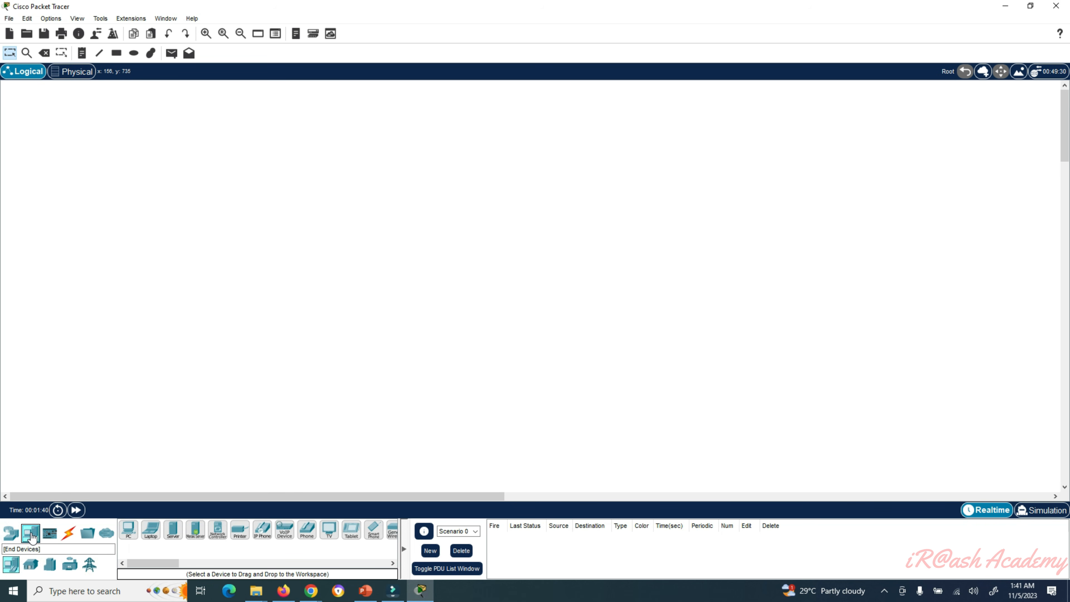
click(49, 533)
click(67, 534)
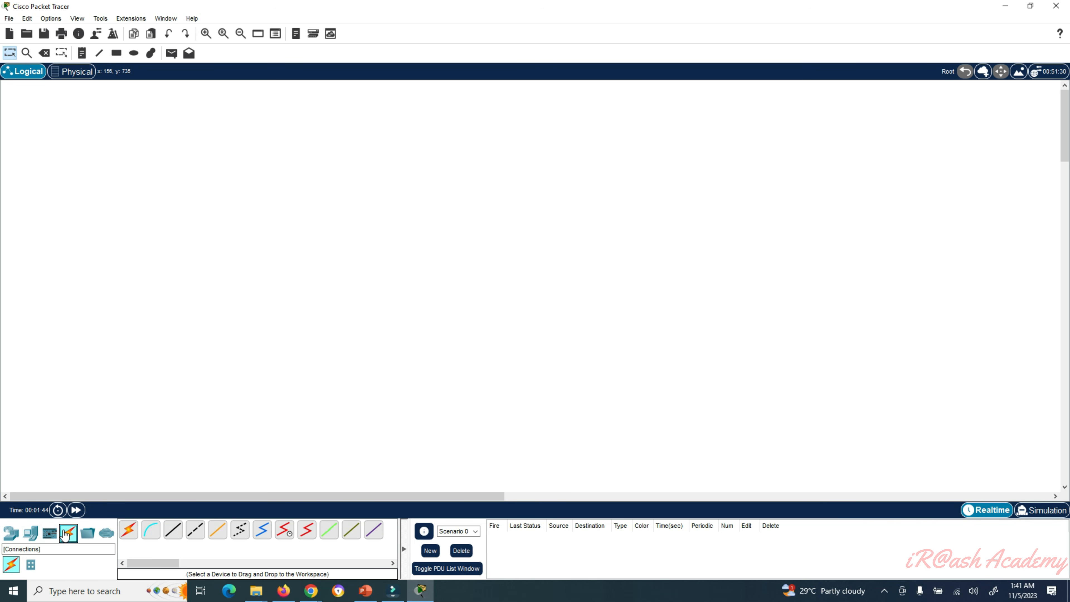
click(88, 533)
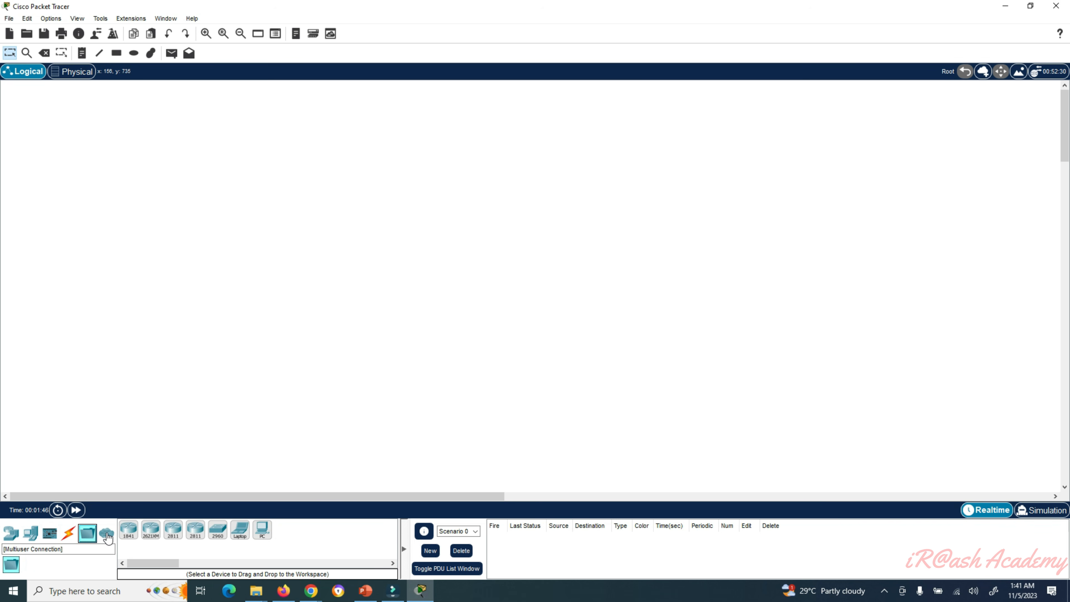
click(107, 533)
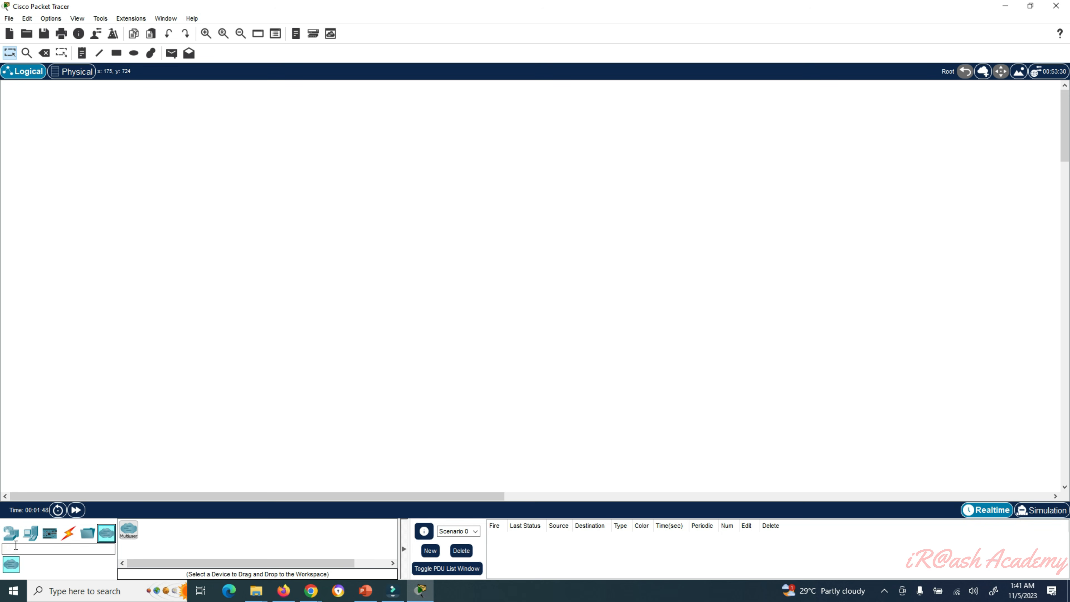
click(15, 536)
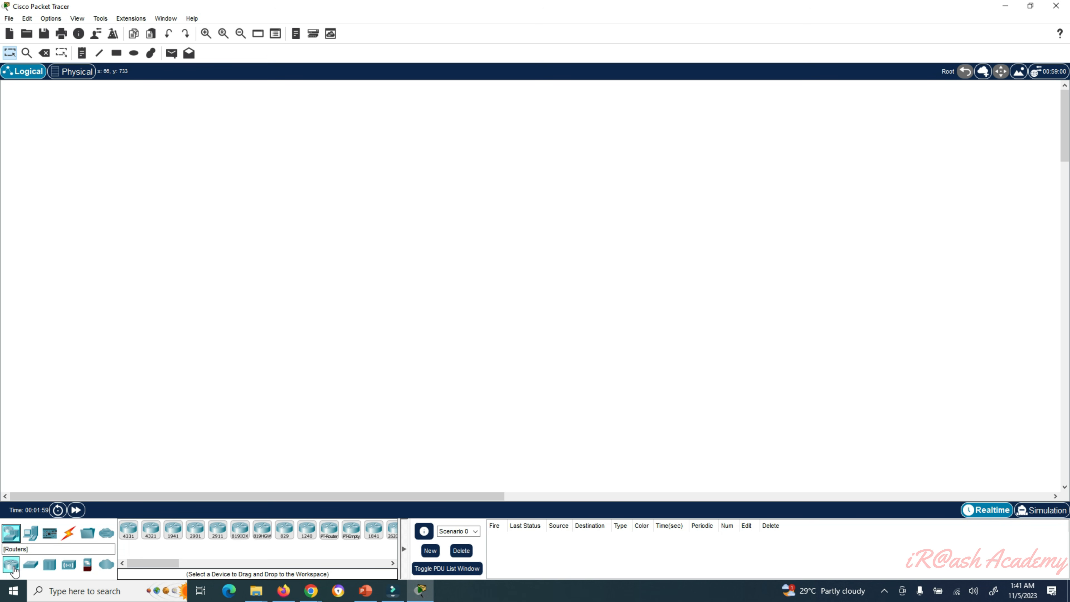
click(31, 566)
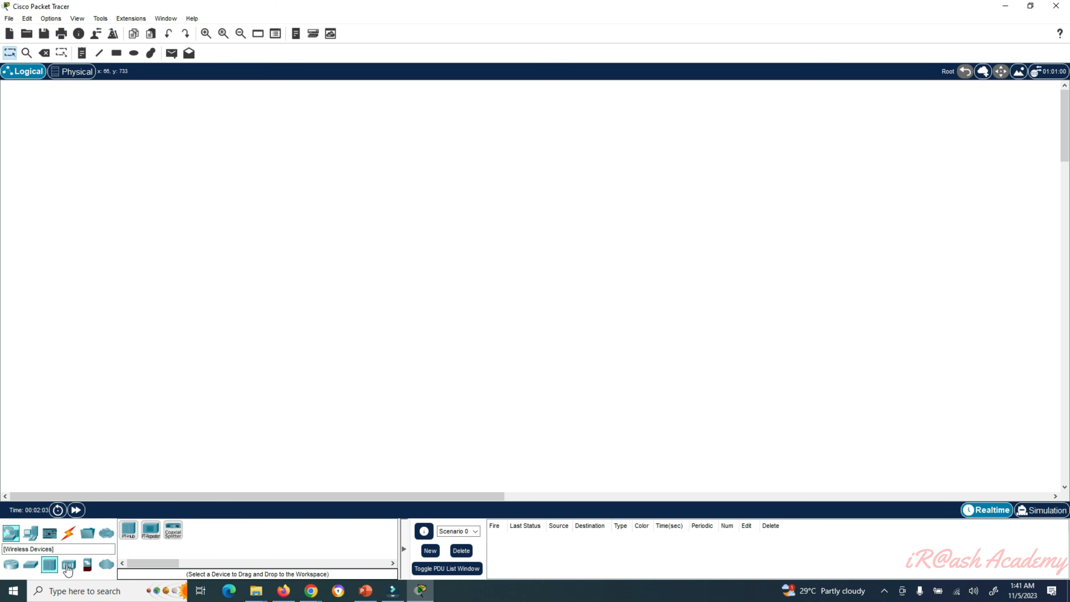
click(68, 565)
click(88, 567)
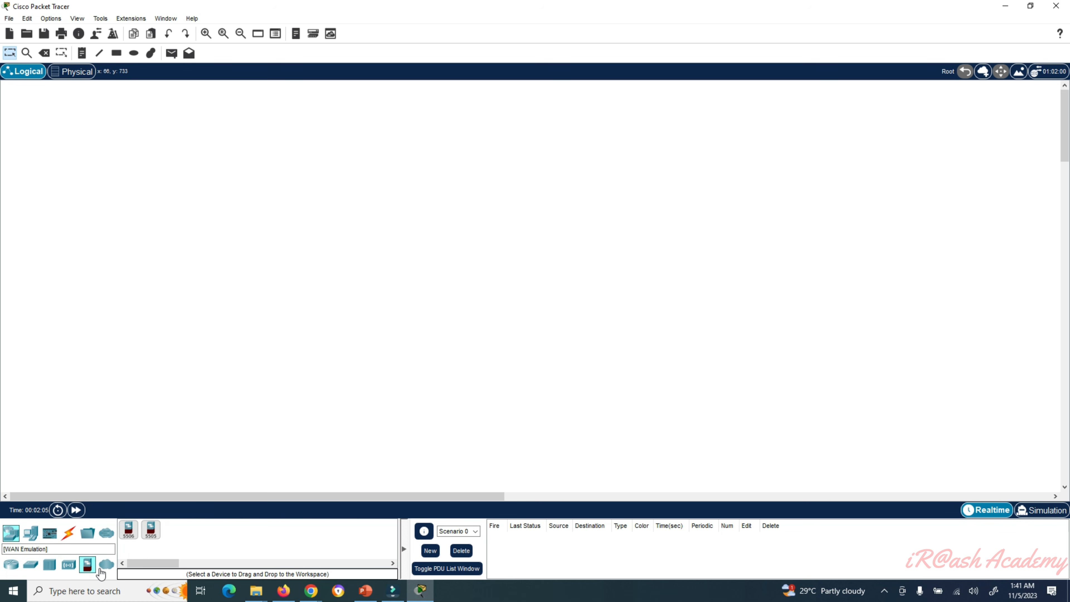
click(9, 567)
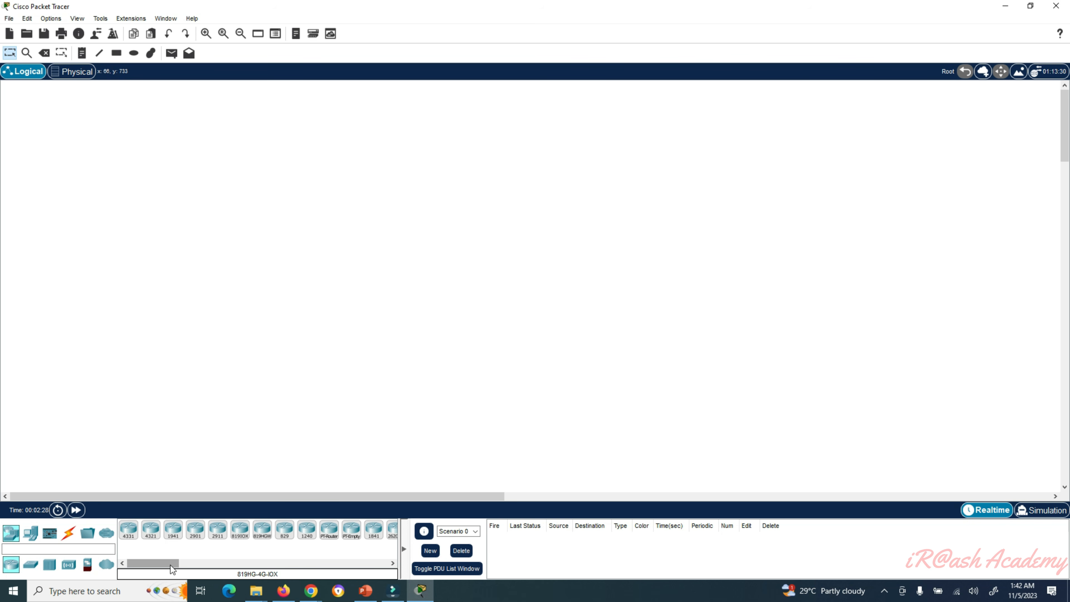
mouse_move(165, 565)
mouse_down()
mouse_move(248, 572)
mouse_move(160, 573)
mouse_up()
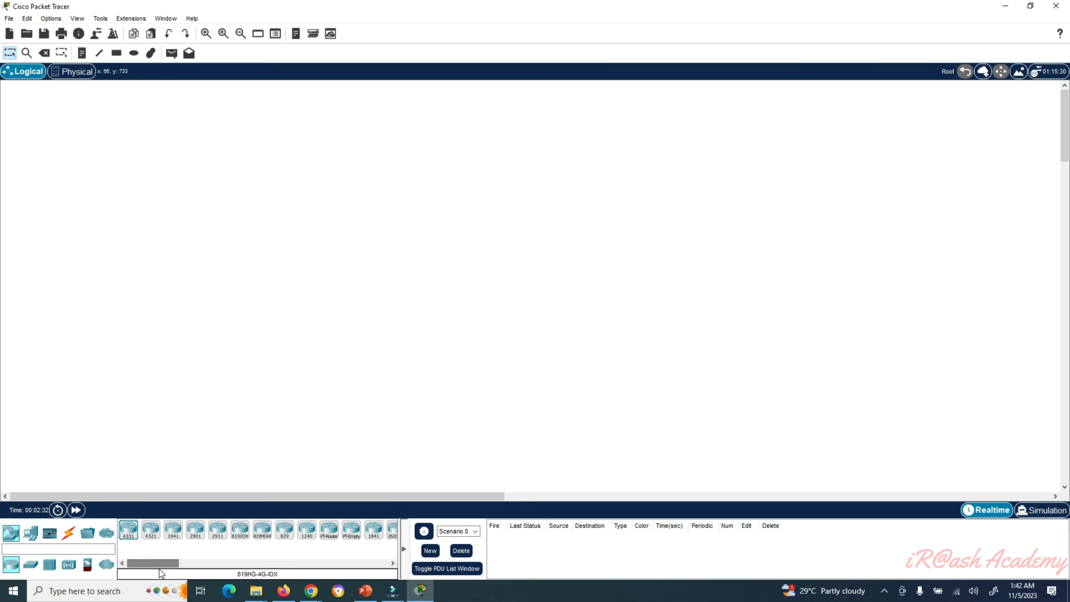
click(31, 570)
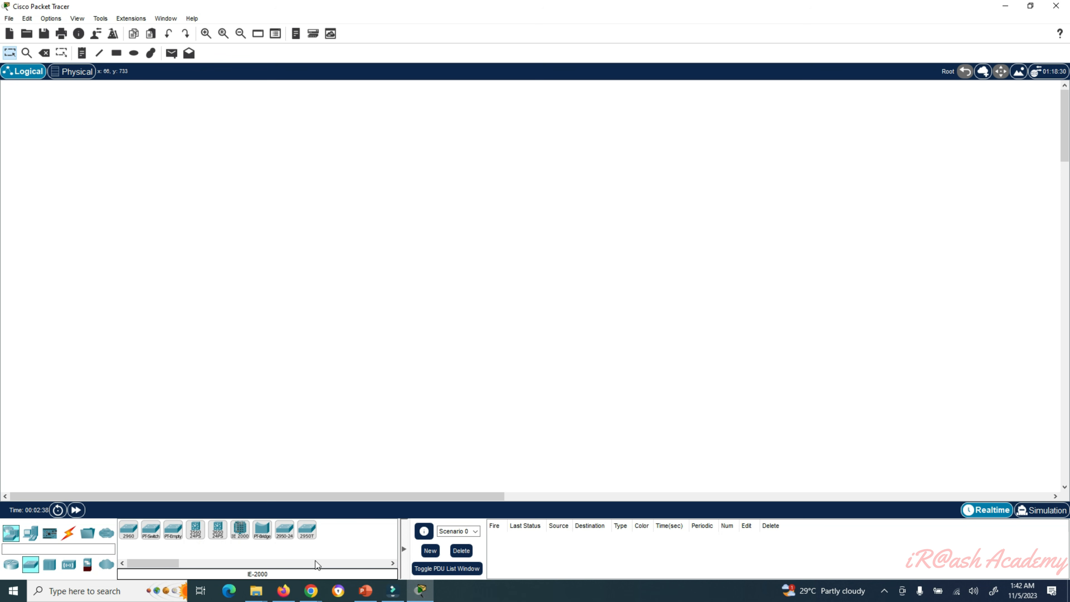
click(49, 570)
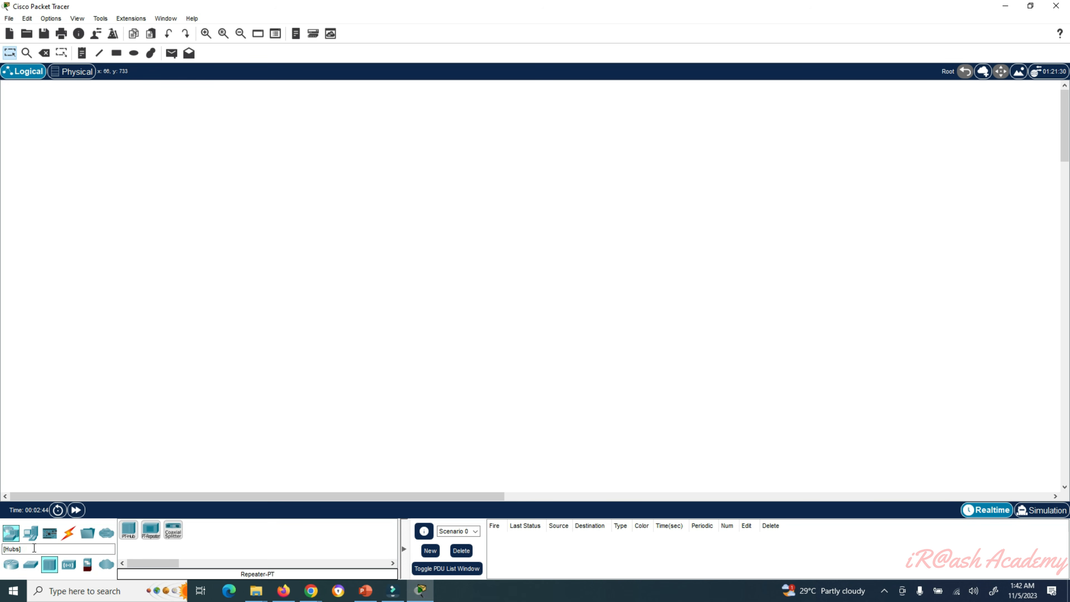
click(31, 534)
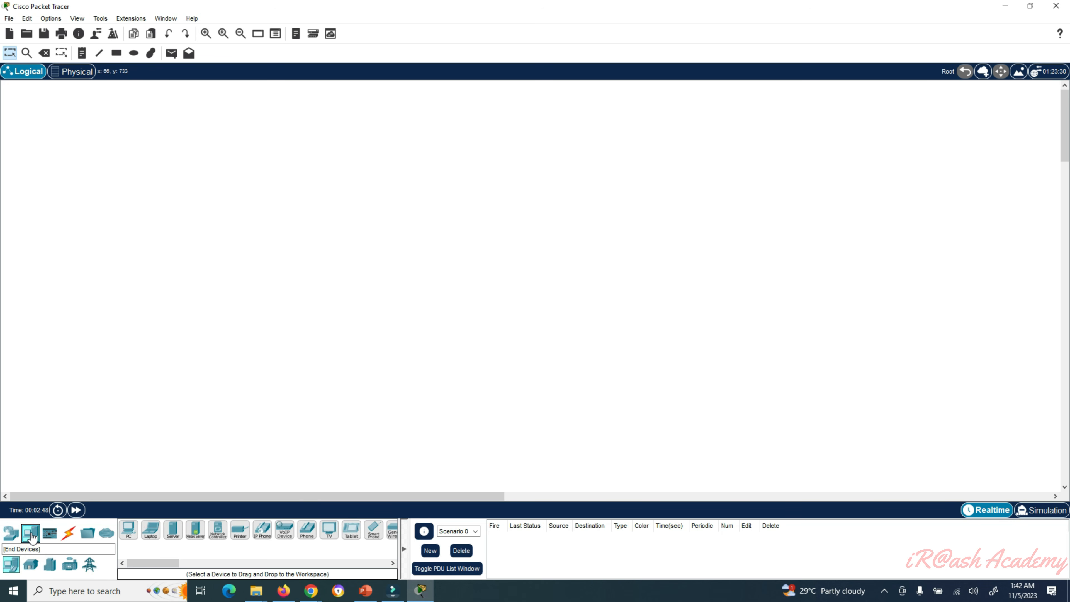
click(14, 567)
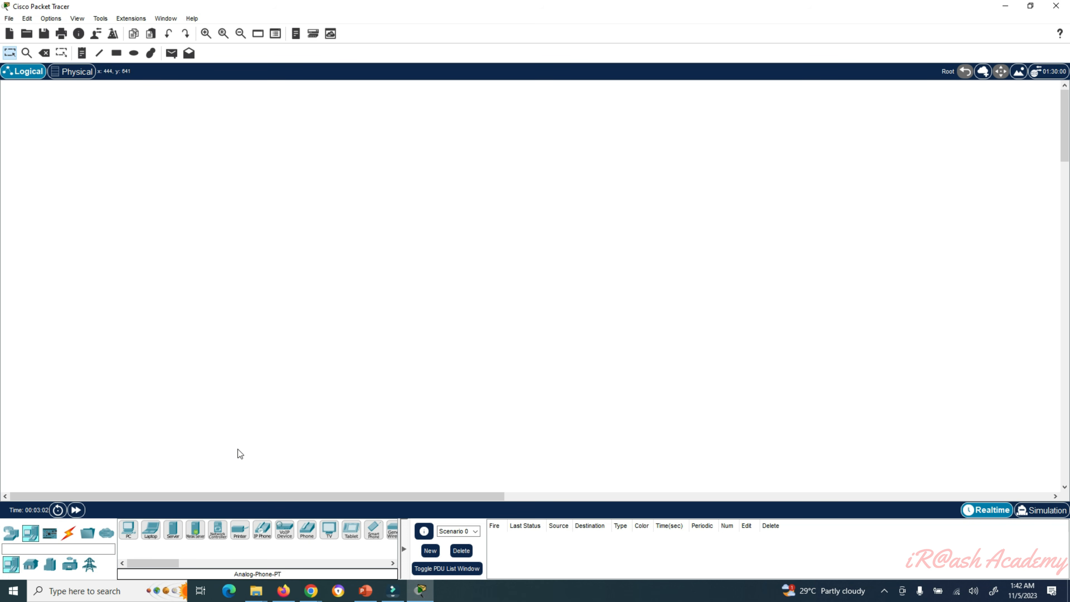
click(11, 533)
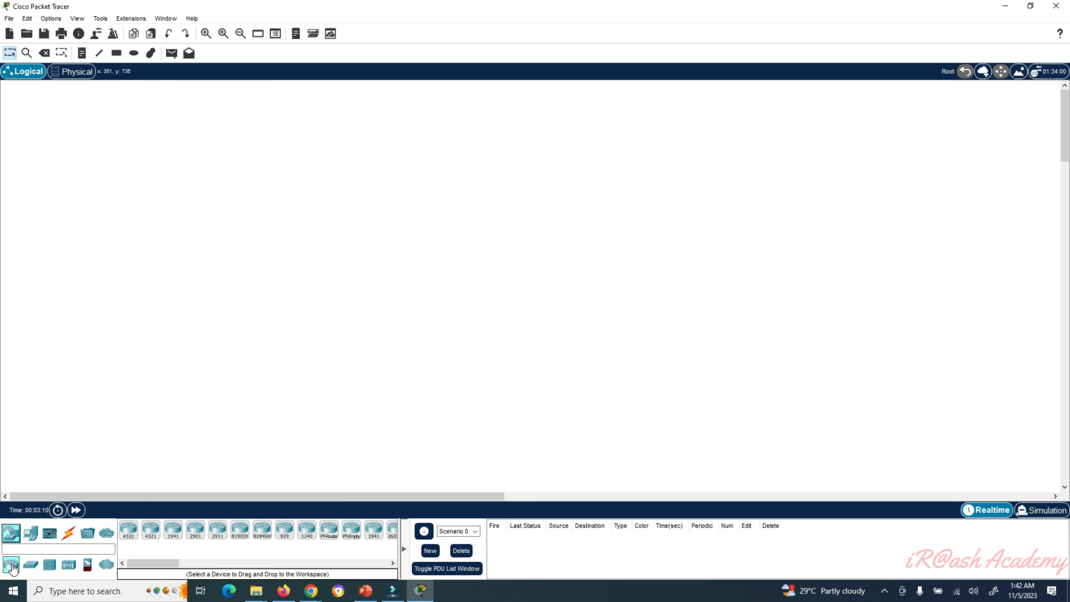
- Drop a 2911 router, named Router1, onto the workspace left of centre
click(217, 538)
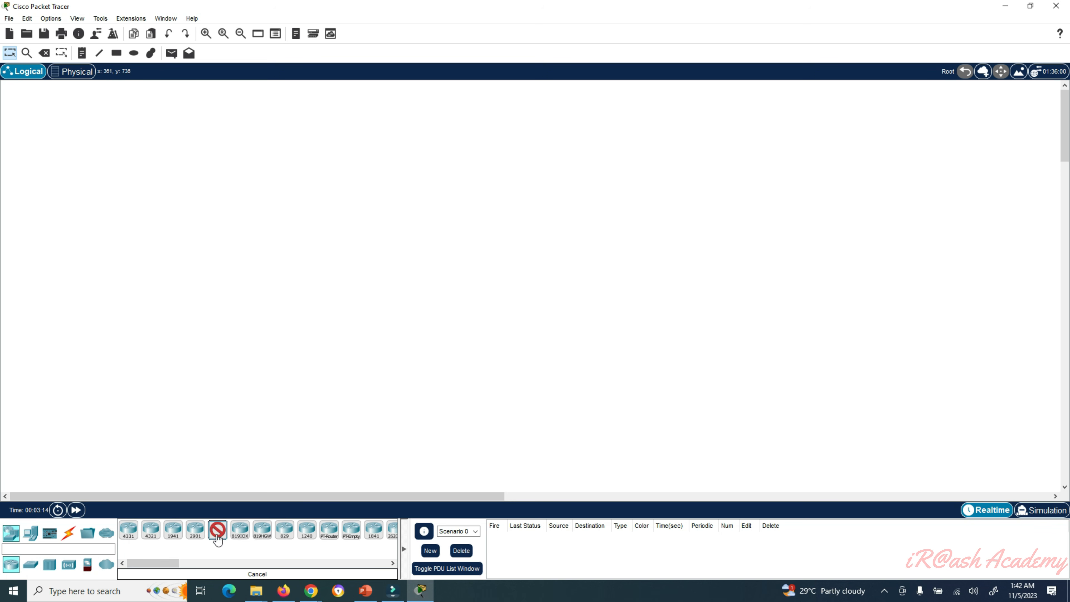
click(267, 289)
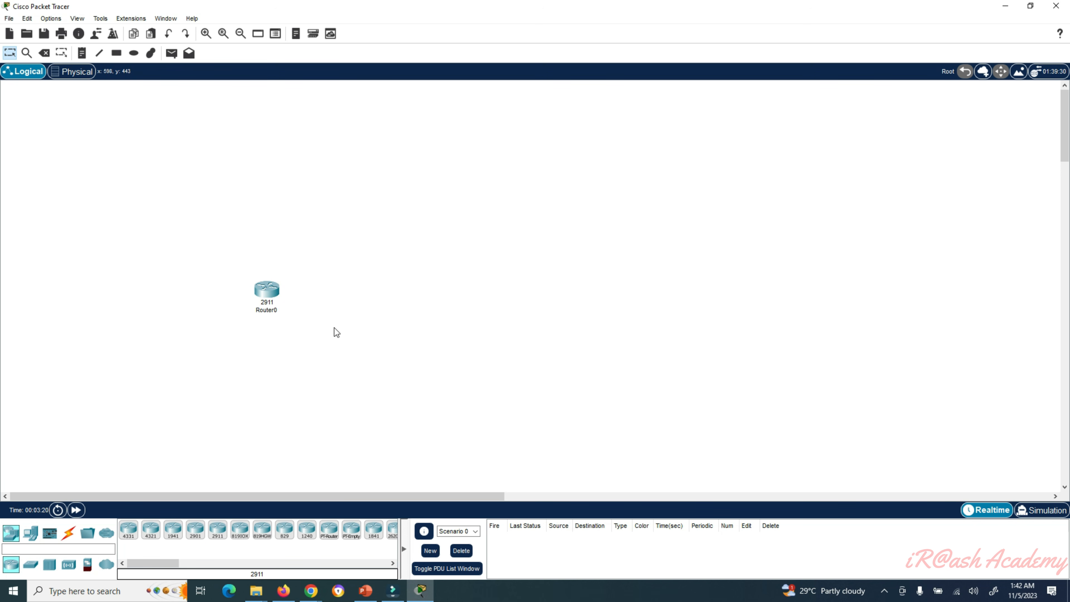
mouse_move(276, 292)
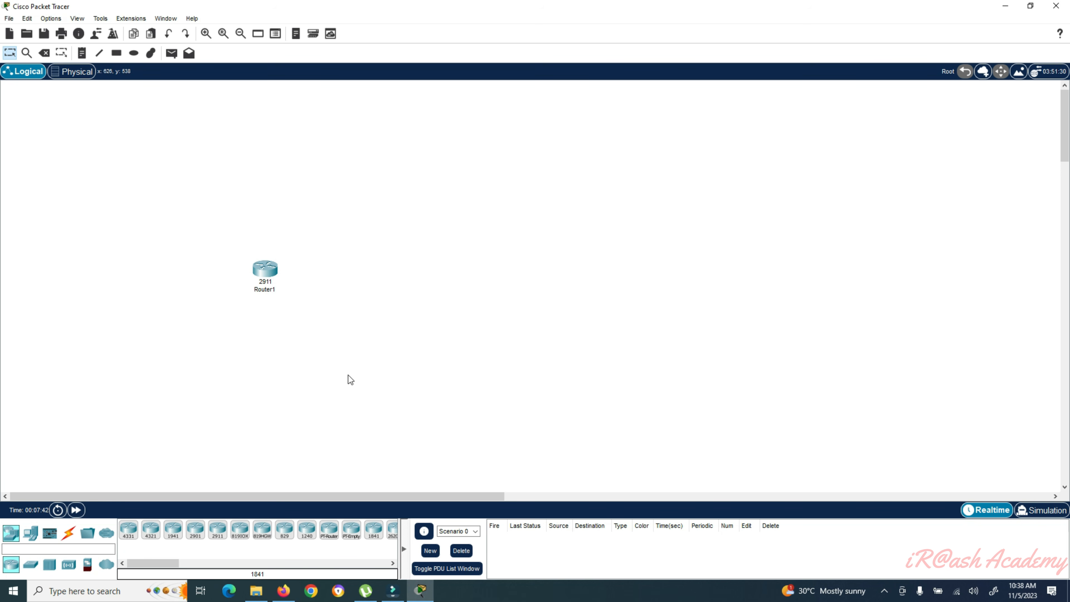
mouse_move(271, 272)
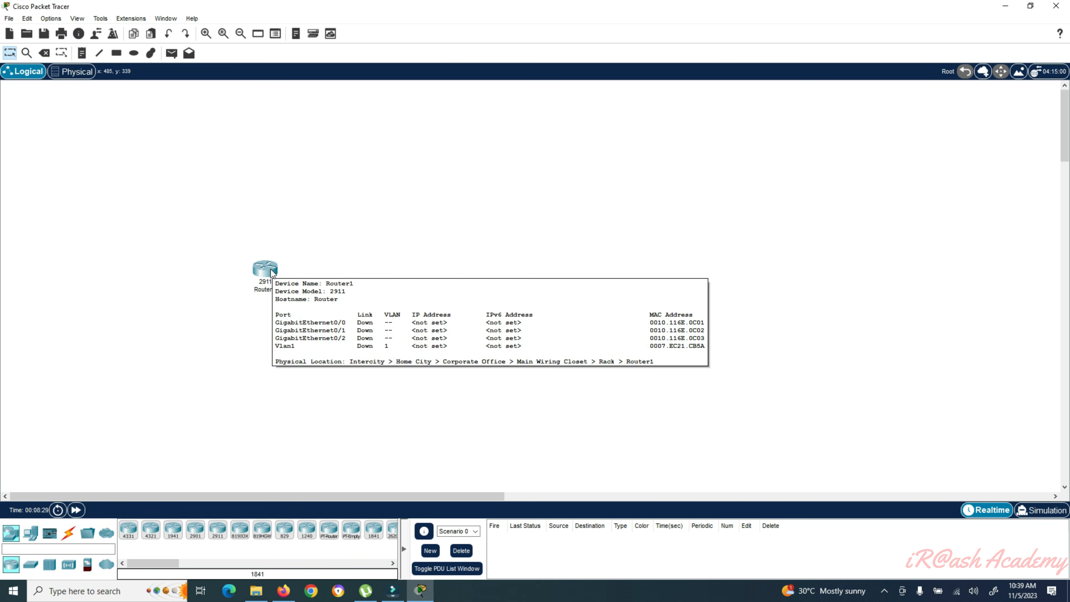
- Replace the router's Router1 label text so it reads GATEWAY 1
click(264, 290)
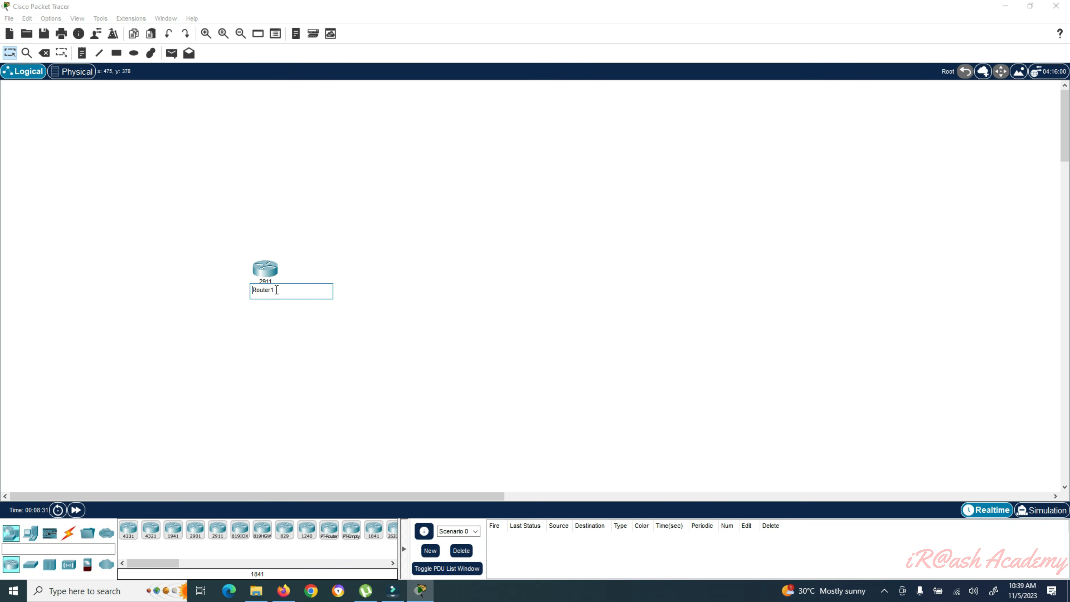
drag(274, 290, 252, 292)
text(GATEWAY 1)
key(Return)
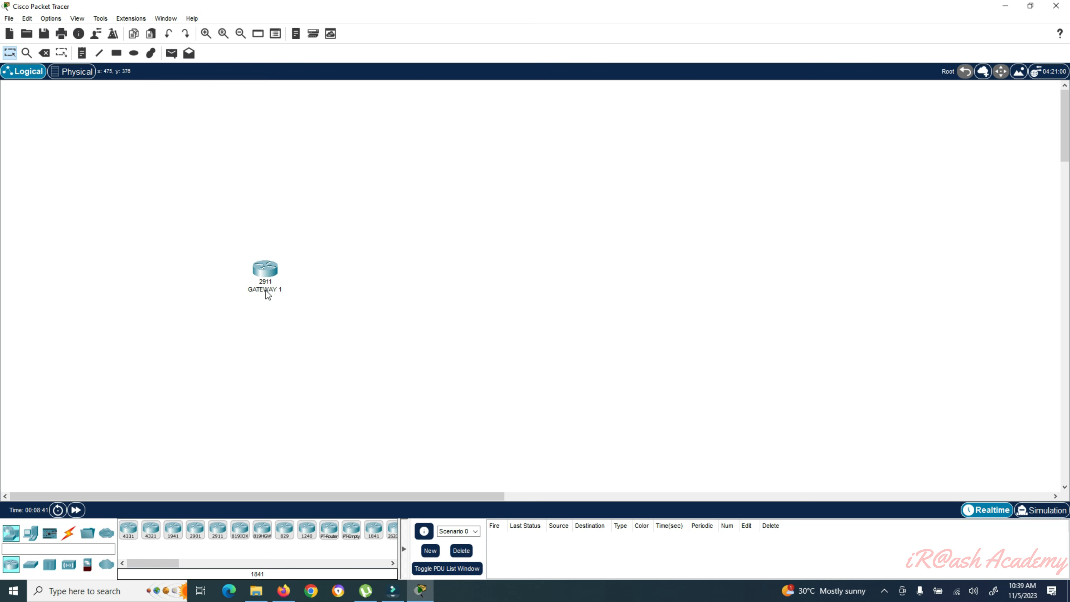
mouse_move(266, 290)
- Open GATEWAY 1's device window, move it up and left, and keep the Physical view
double_click(267, 272)
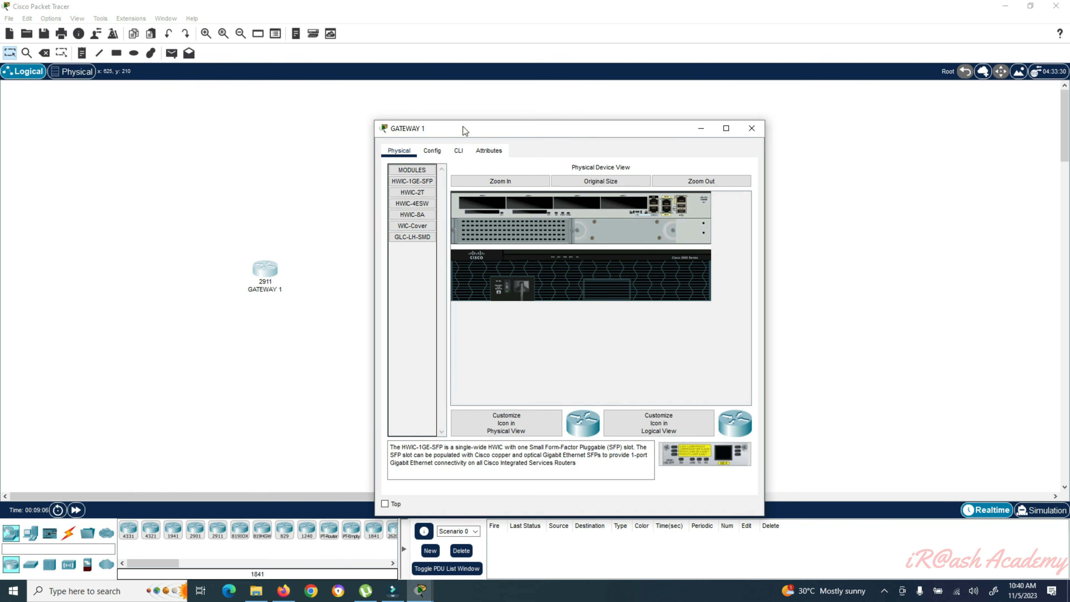
drag(479, 125, 454, 95)
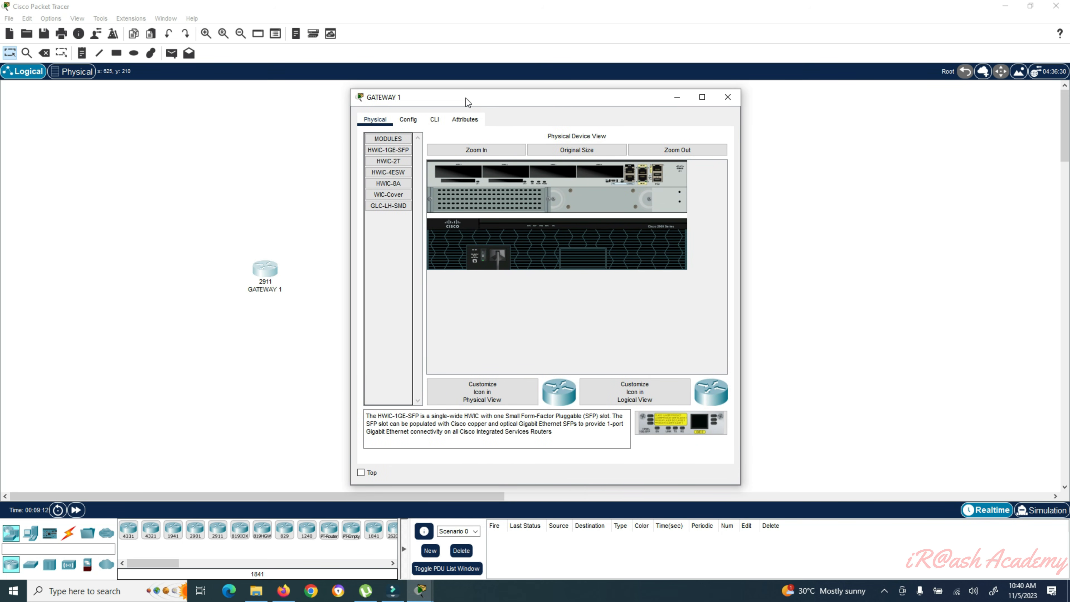
click(376, 124)
click(484, 151)
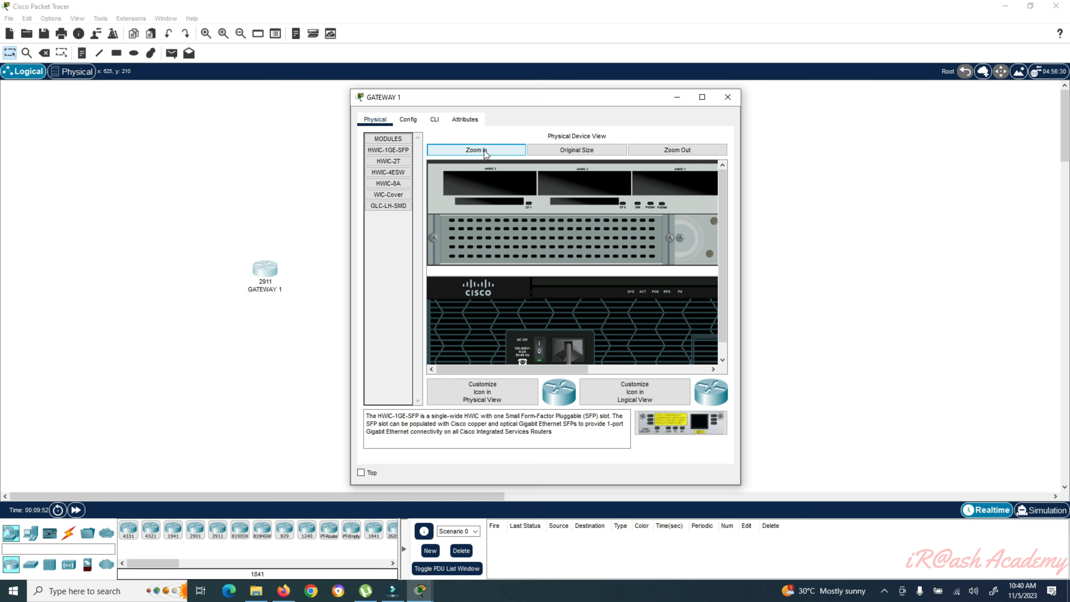
drag(517, 370, 680, 371)
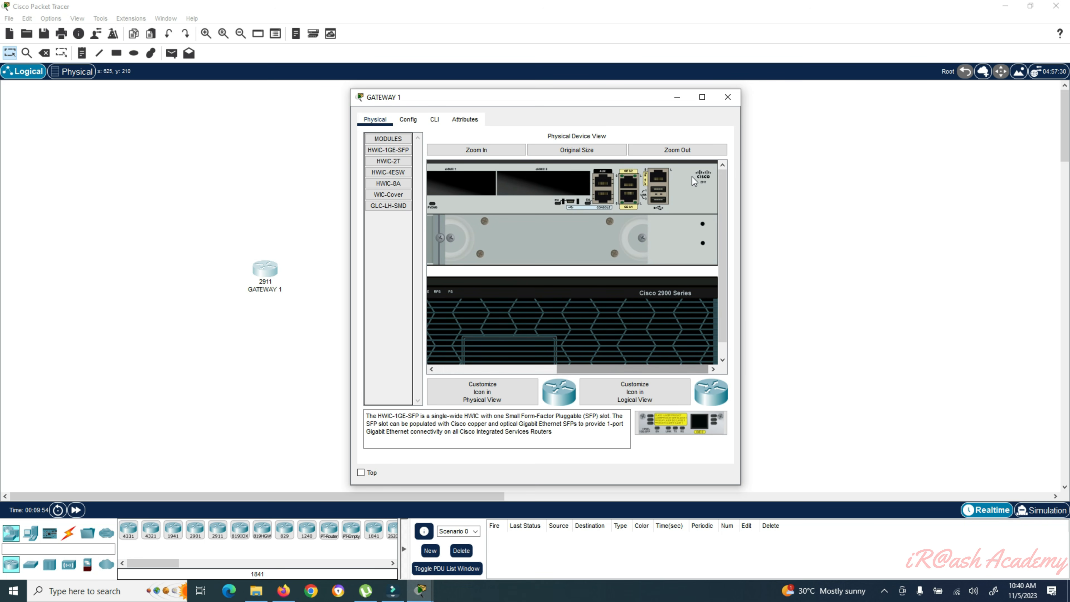
click(689, 151)
click(689, 151)
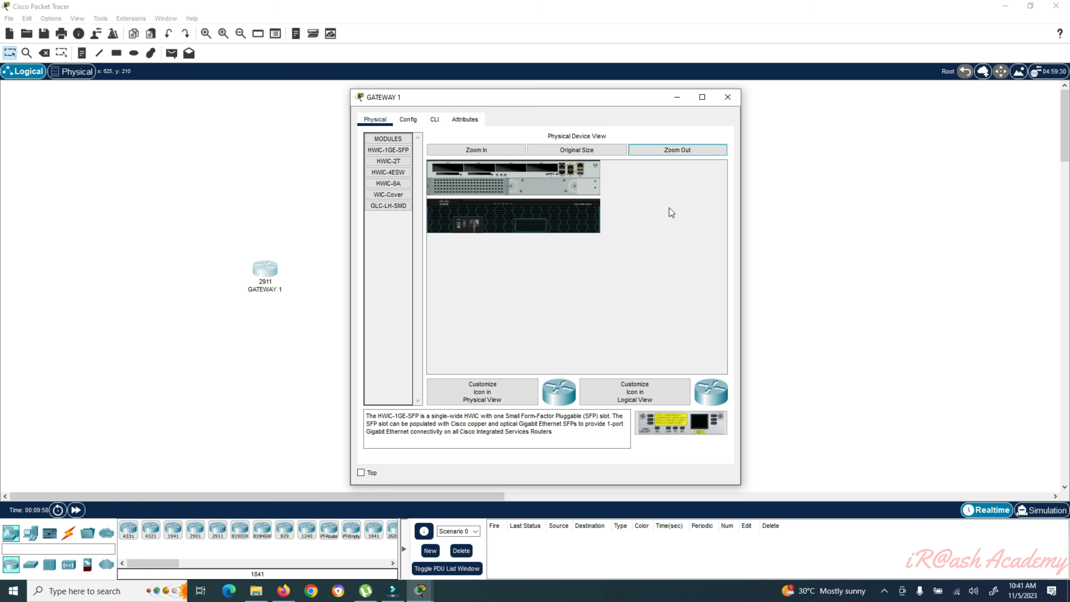
click(588, 152)
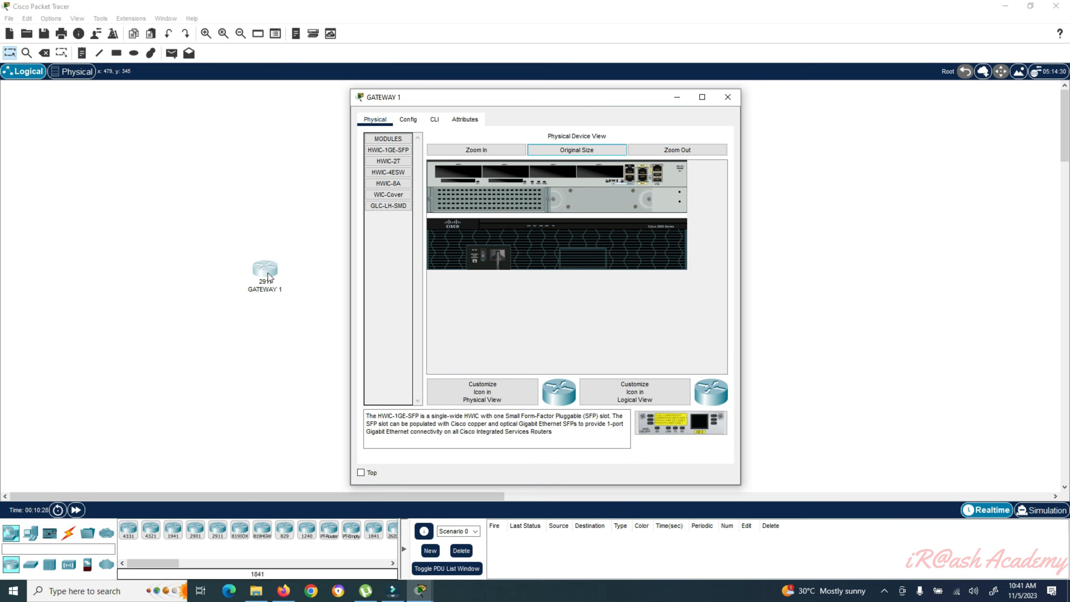
click(388, 139)
- Expand MODULES and read the module descriptions, including HWIC-2T's
click(388, 140)
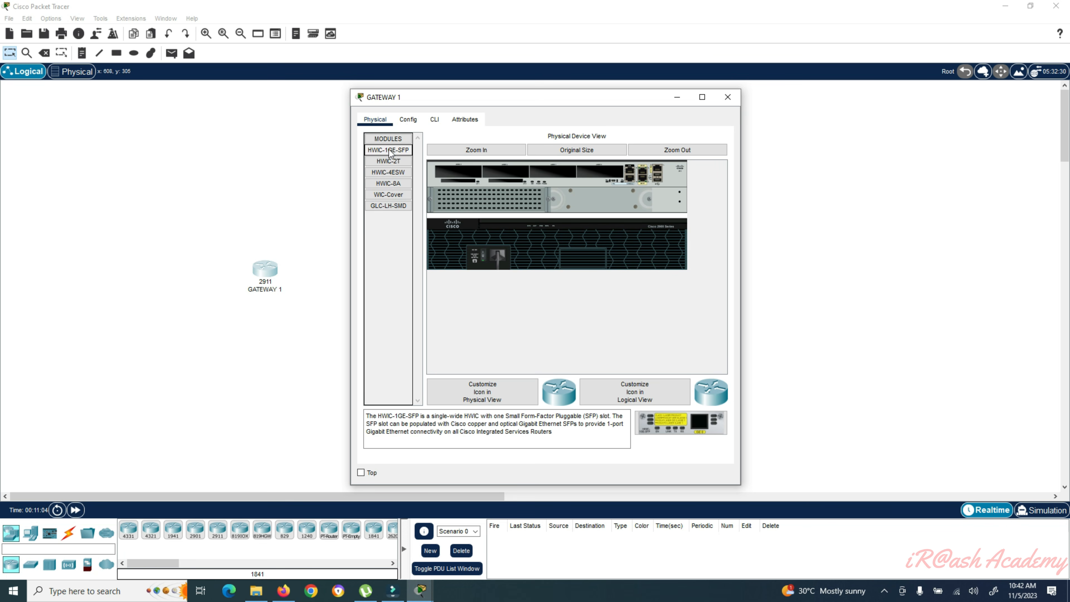
drag(366, 415, 564, 436)
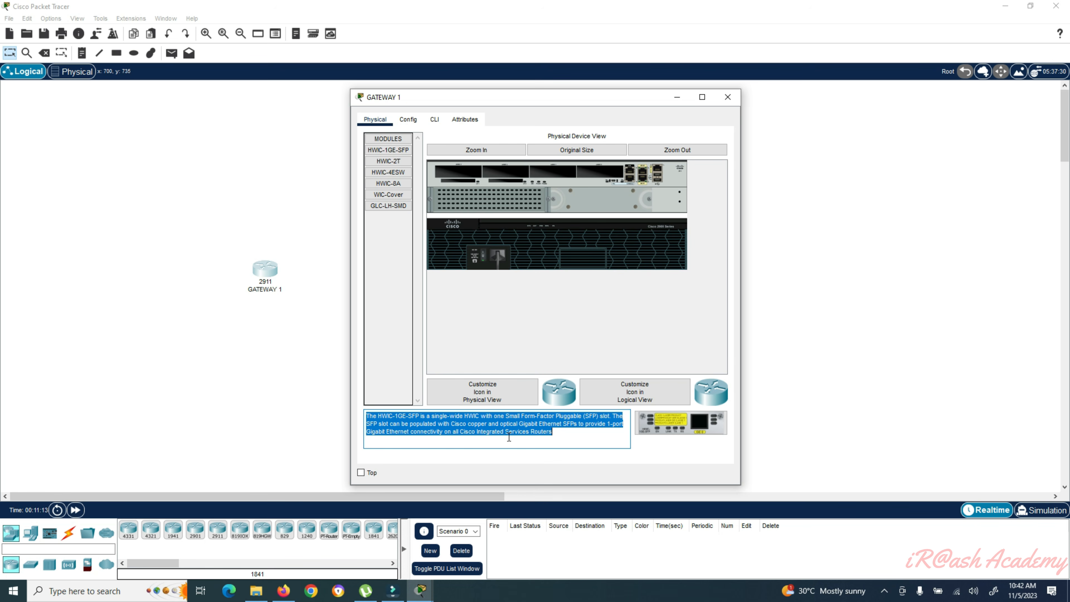
click(658, 427)
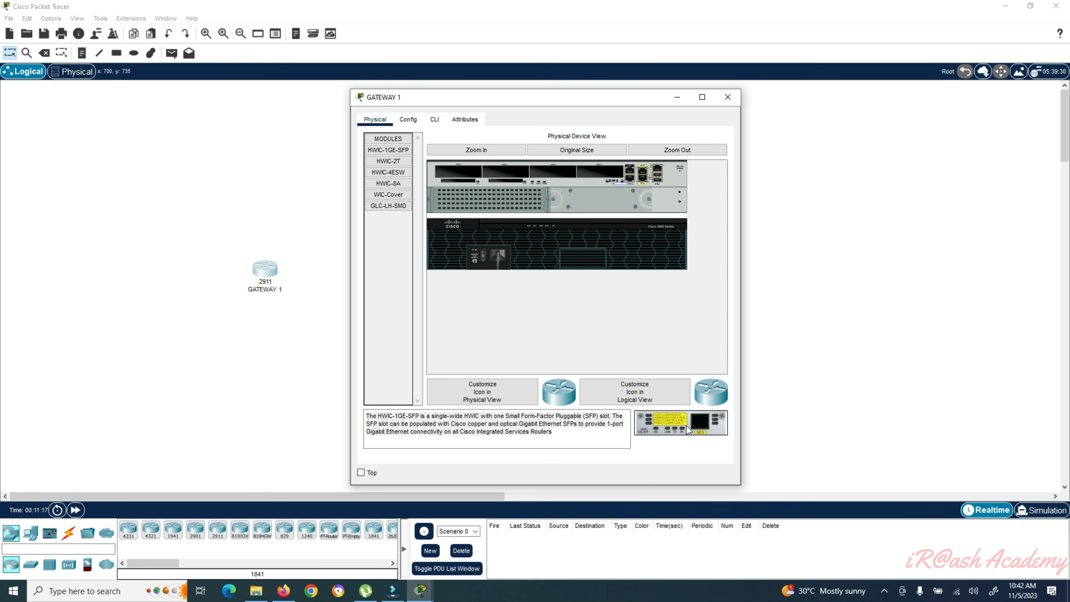
click(388, 161)
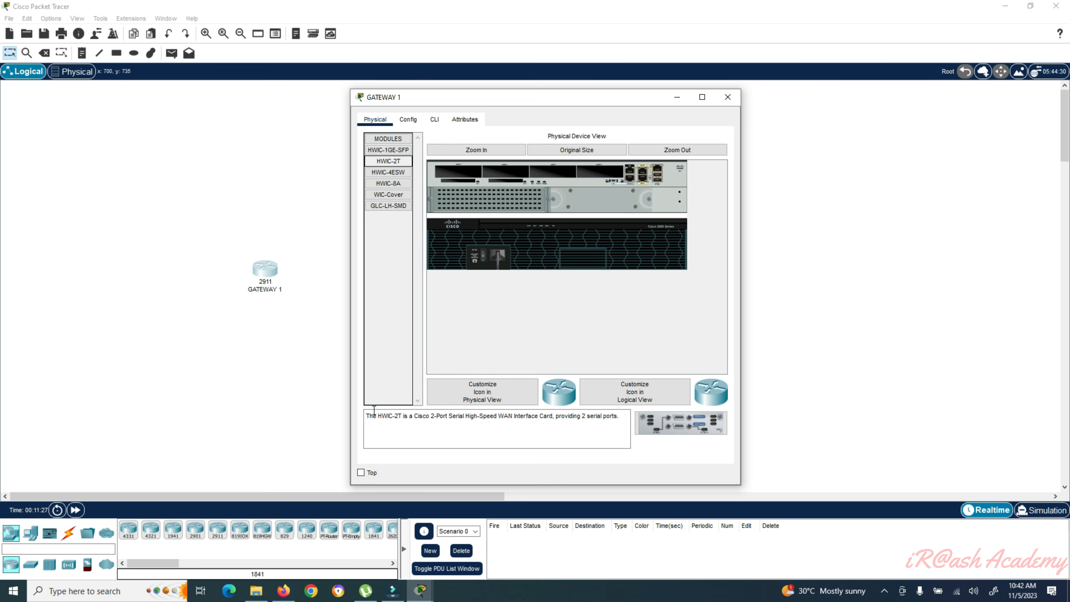
drag(365, 416, 622, 417)
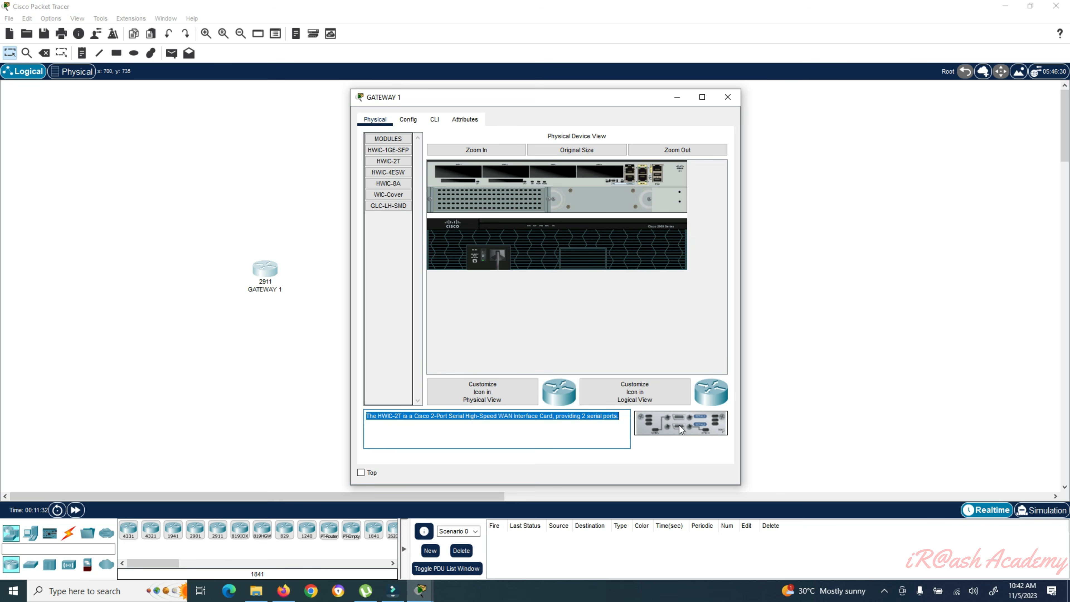
- Browse HWIC-4ESW, HWIC-8A, WIC-Cover and GLC-LH-SMD, ending on the HWIC-4ESW description
click(388, 172)
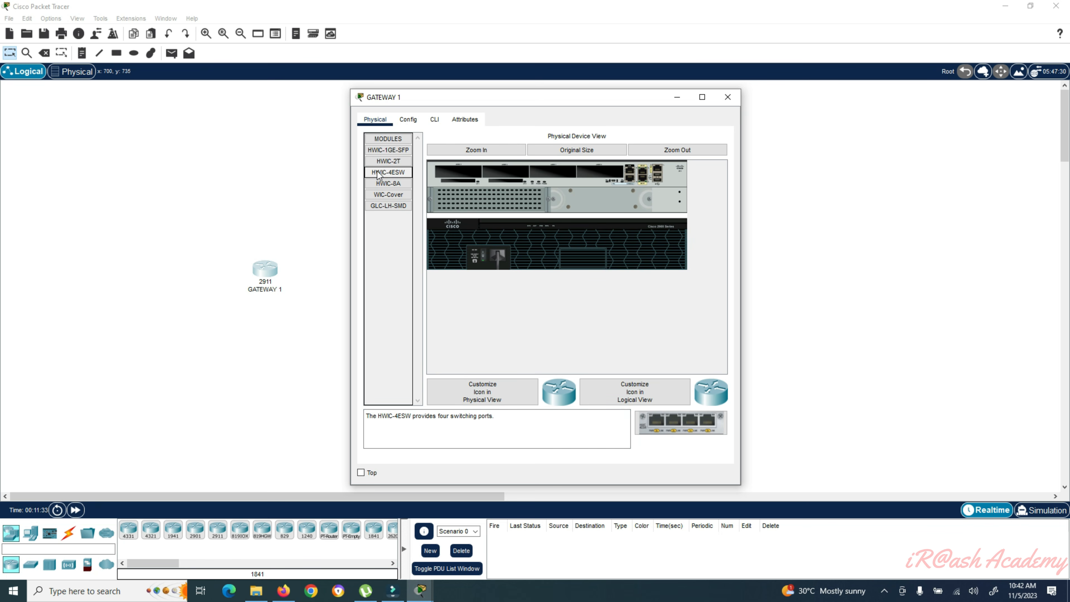
click(388, 183)
click(389, 194)
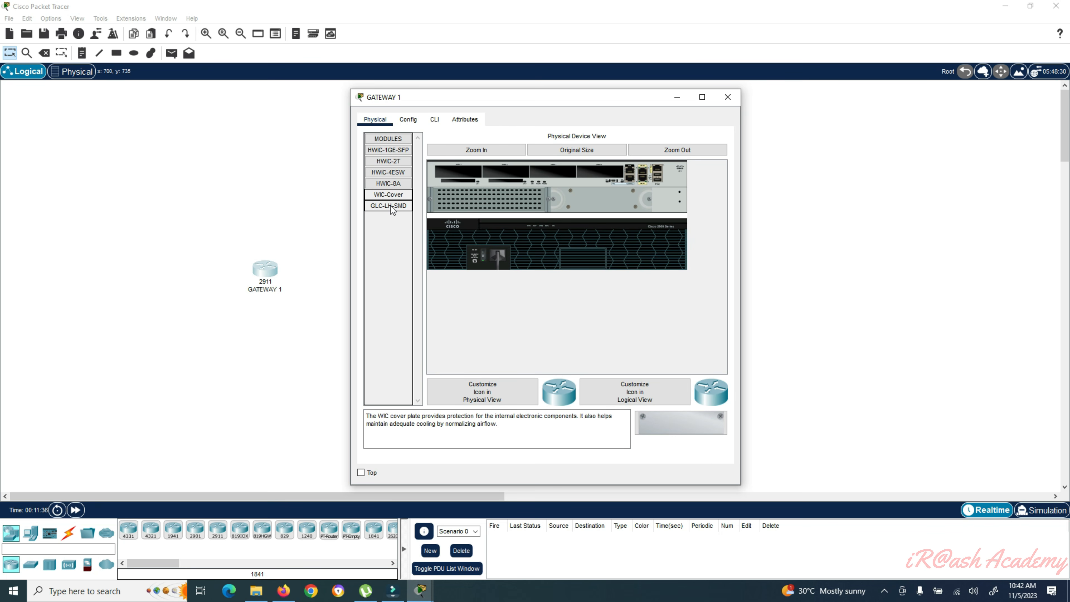
click(391, 206)
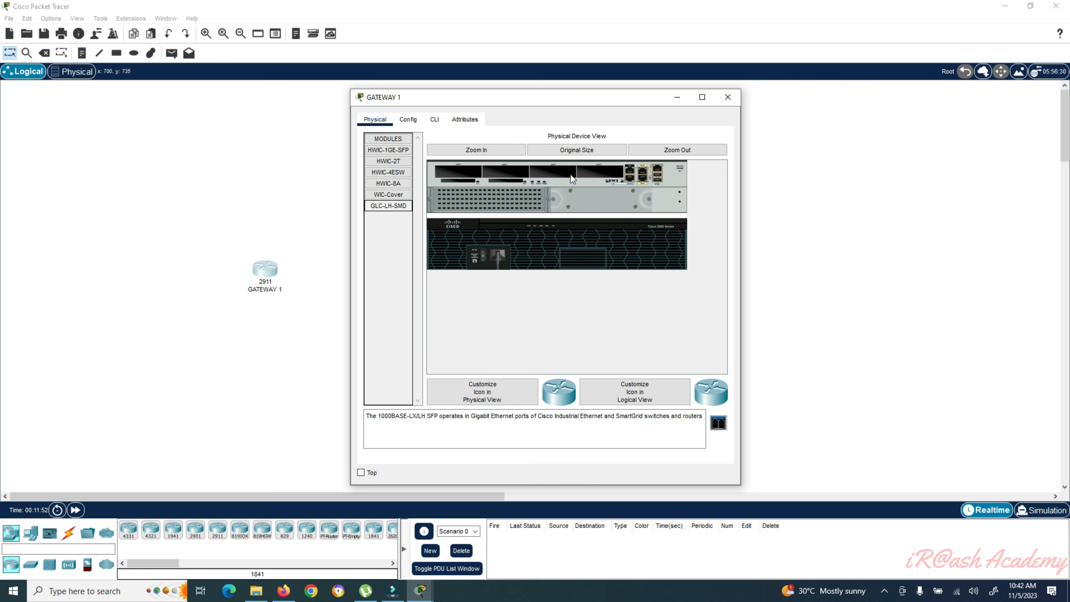
click(386, 161)
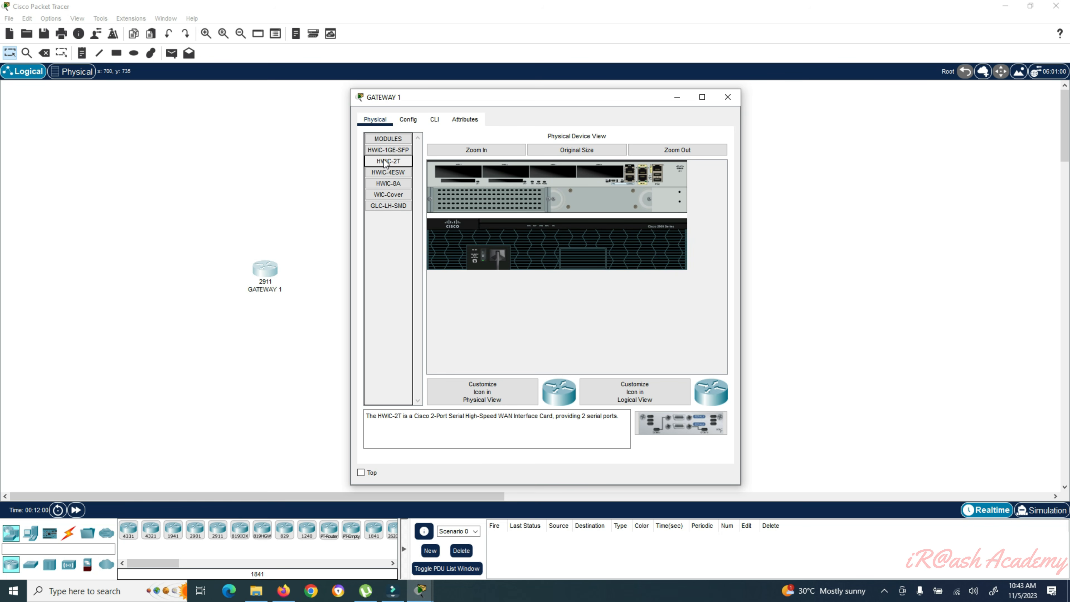
click(387, 173)
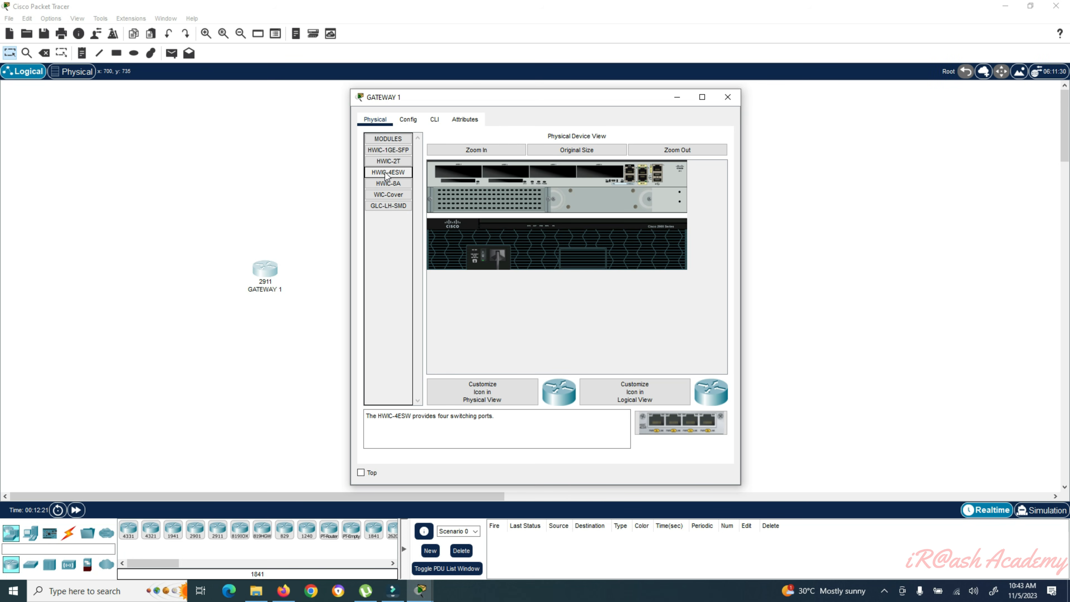
click(387, 176)
drag(390, 174, 460, 172)
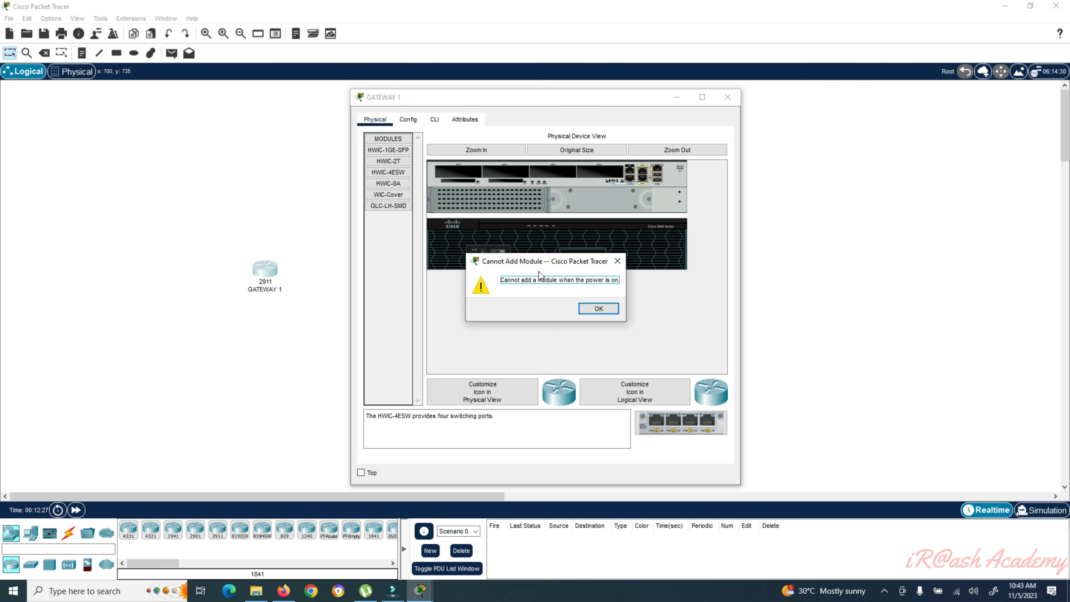
click(581, 305)
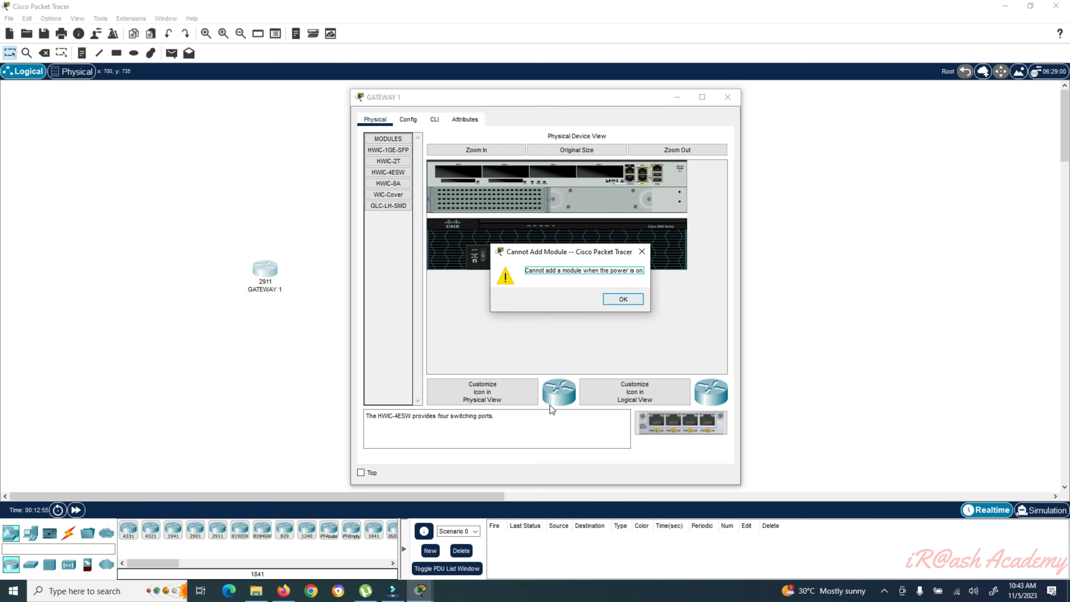
click(623, 300)
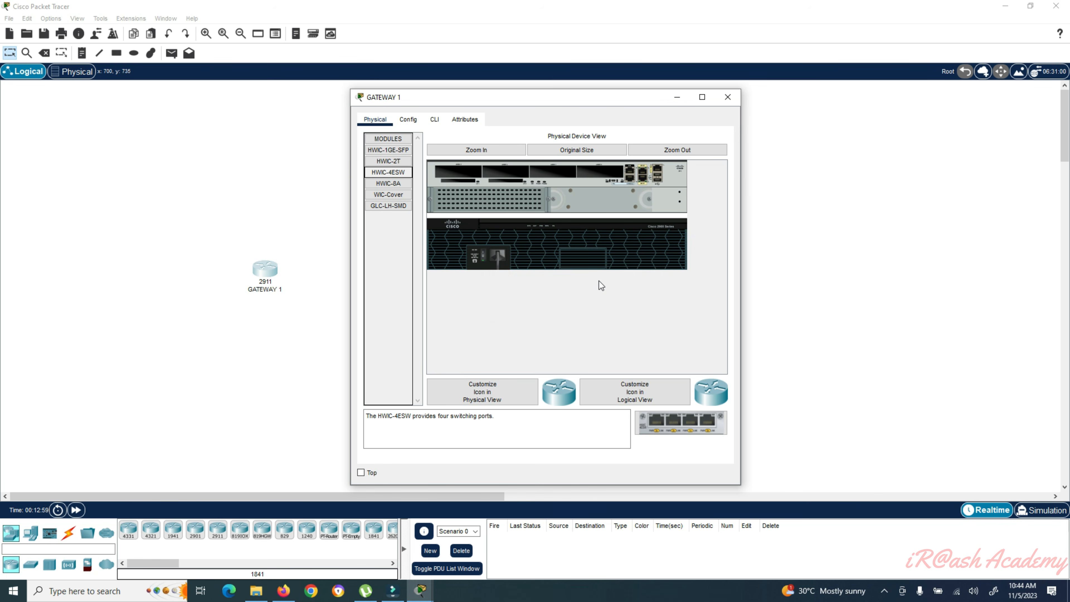
- Power off GATEWAY 1, install HWIC-4ESW, HWIC-1GE-SFP and HWIC-2T, and try HWIC-8A
click(483, 253)
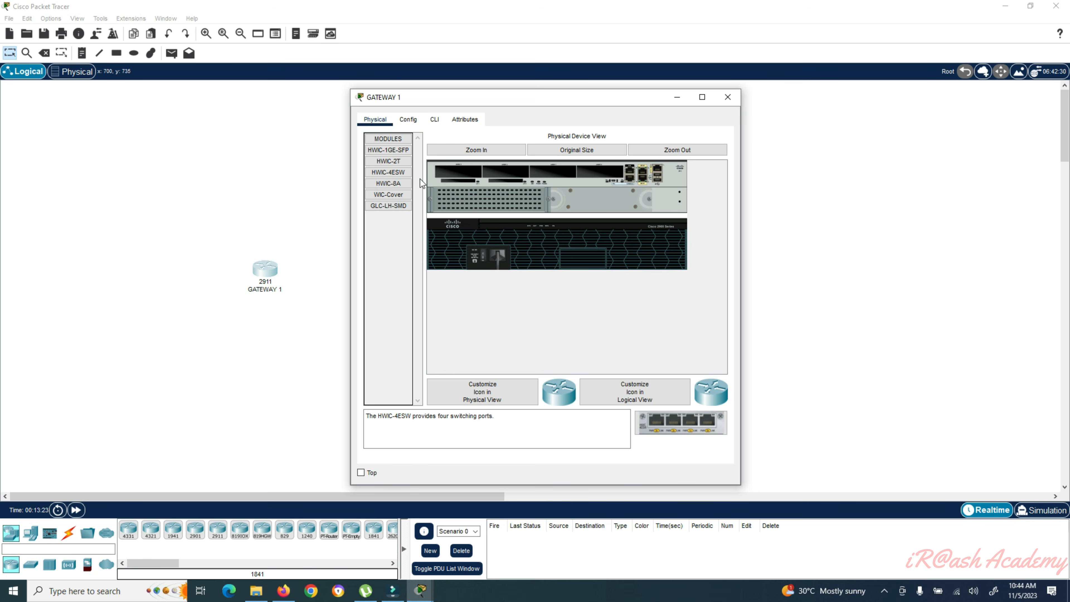
drag(387, 173, 446, 175)
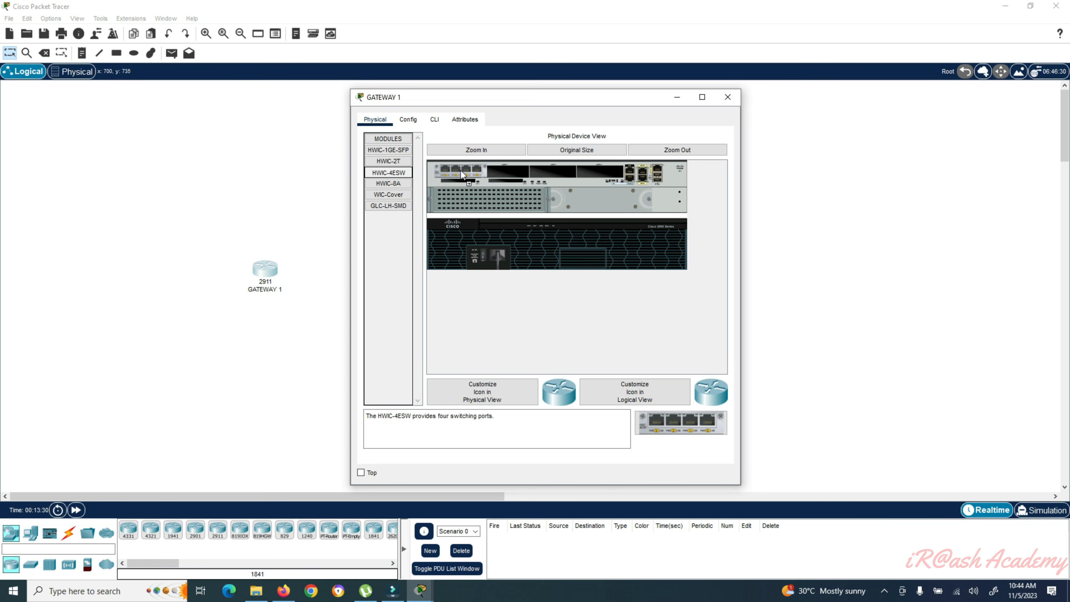
drag(461, 171, 463, 172)
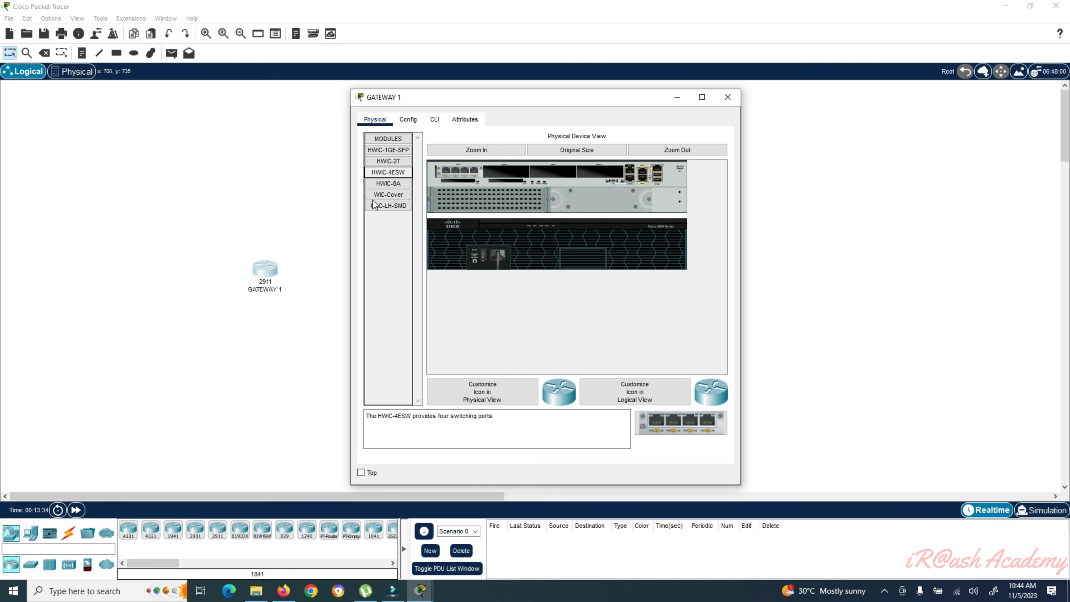
click(391, 151)
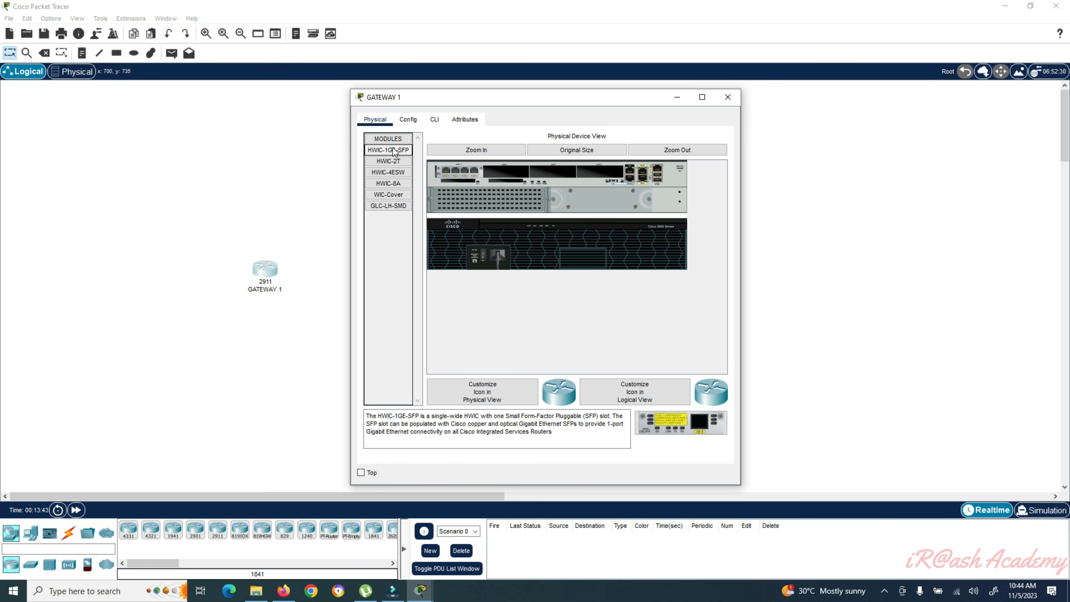
drag(394, 154, 508, 172)
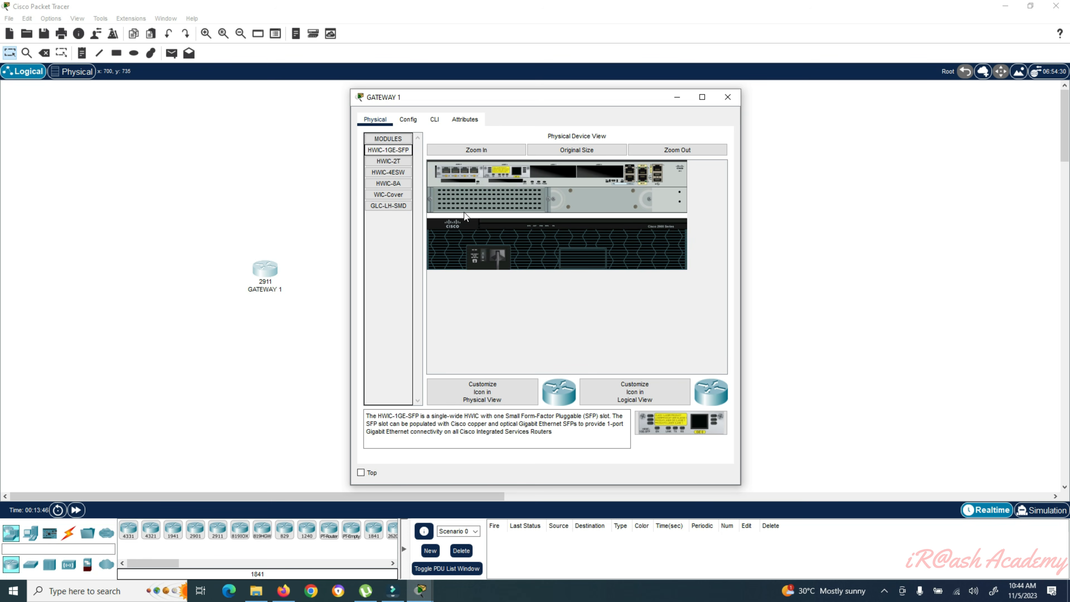
click(390, 162)
drag(392, 165, 556, 172)
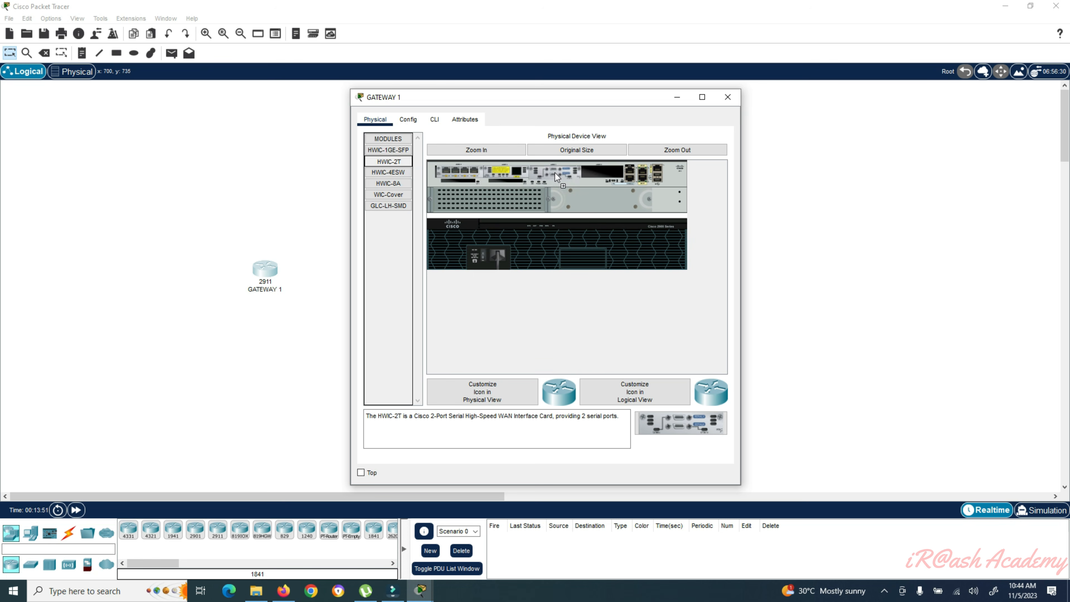
drag(389, 183, 602, 178)
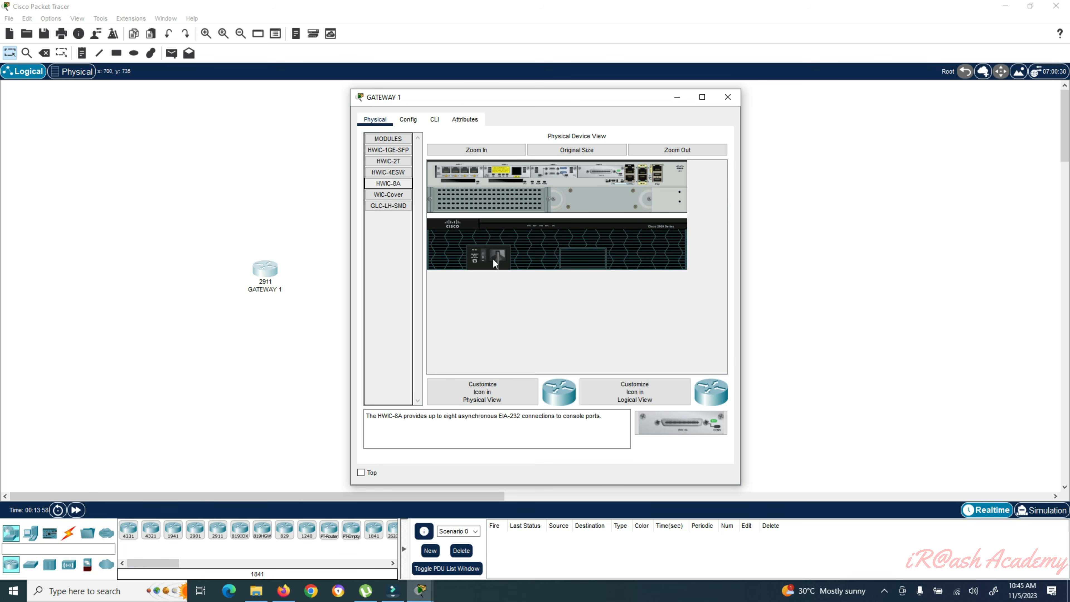
- Pull the extra HWIC module out of the router slot and power GATEWAY 1 back on
click(482, 253)
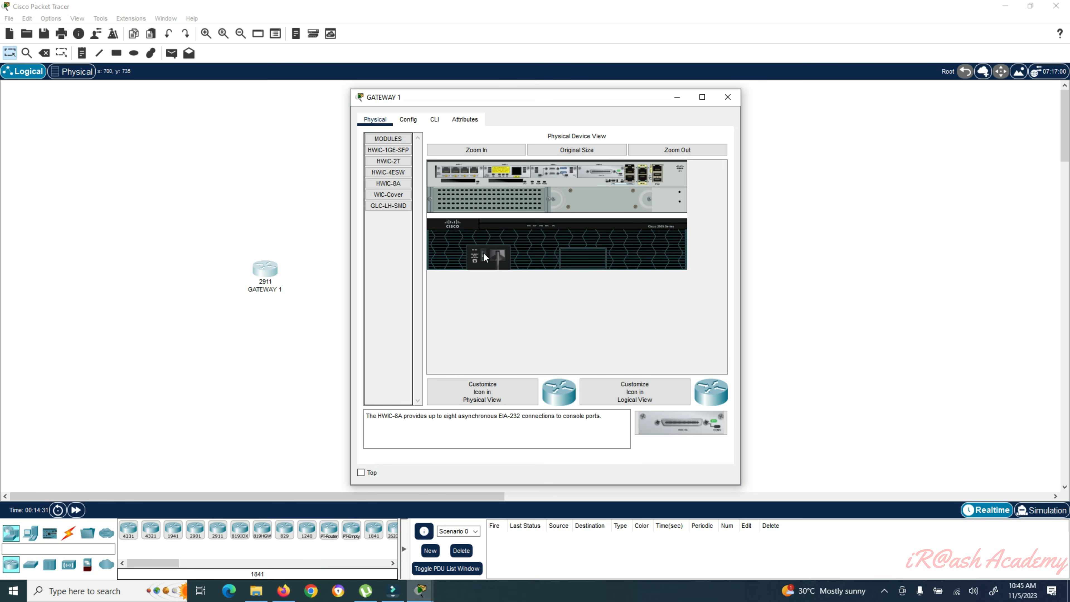
drag(607, 173, 388, 215)
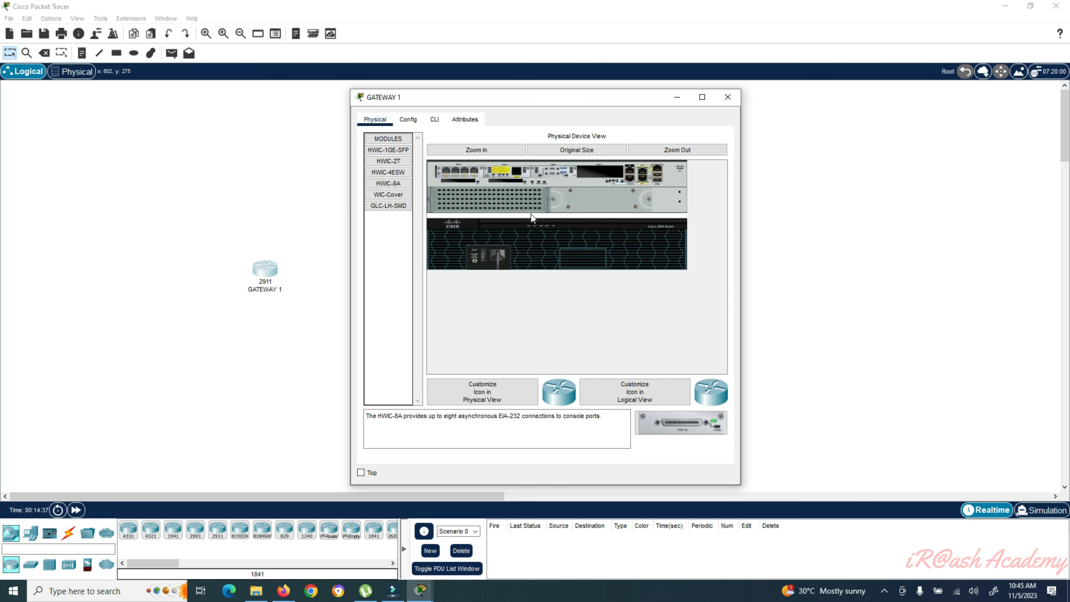
drag(554, 173, 397, 240)
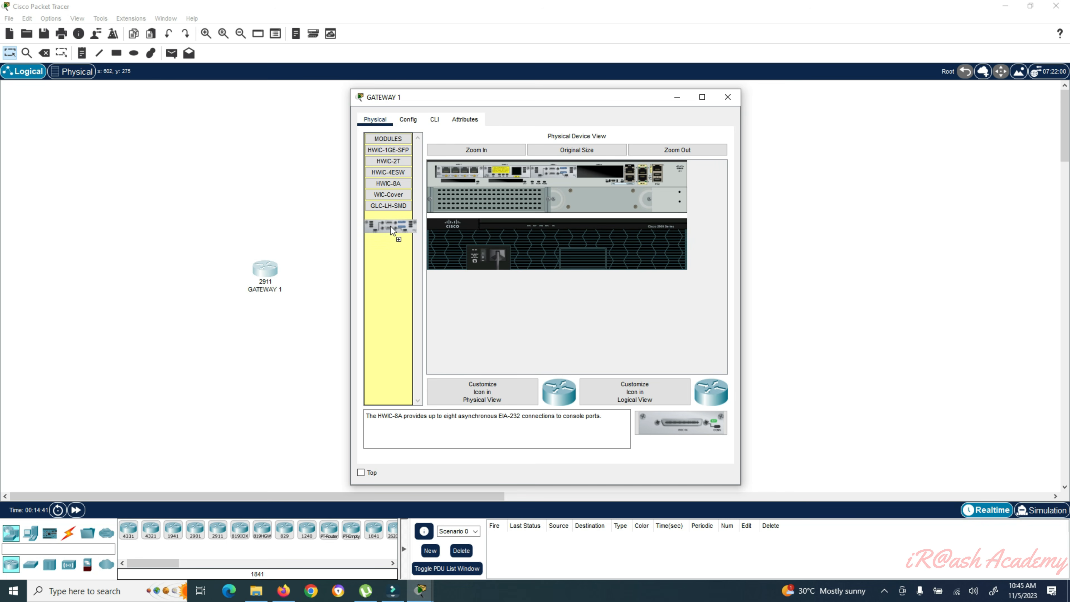
drag(390, 220, 392, 217)
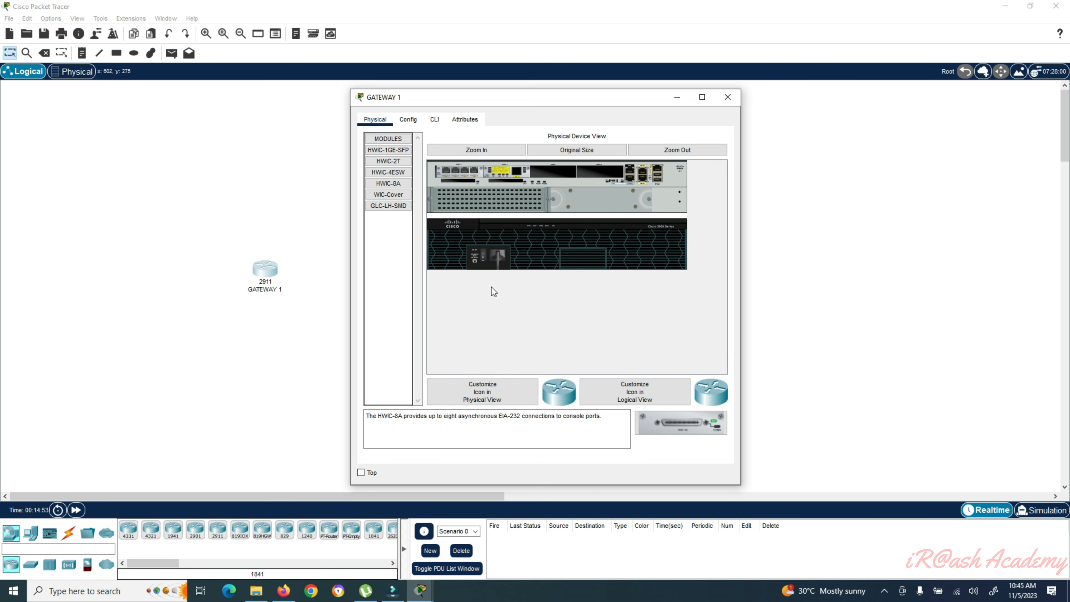
click(485, 262)
click(407, 119)
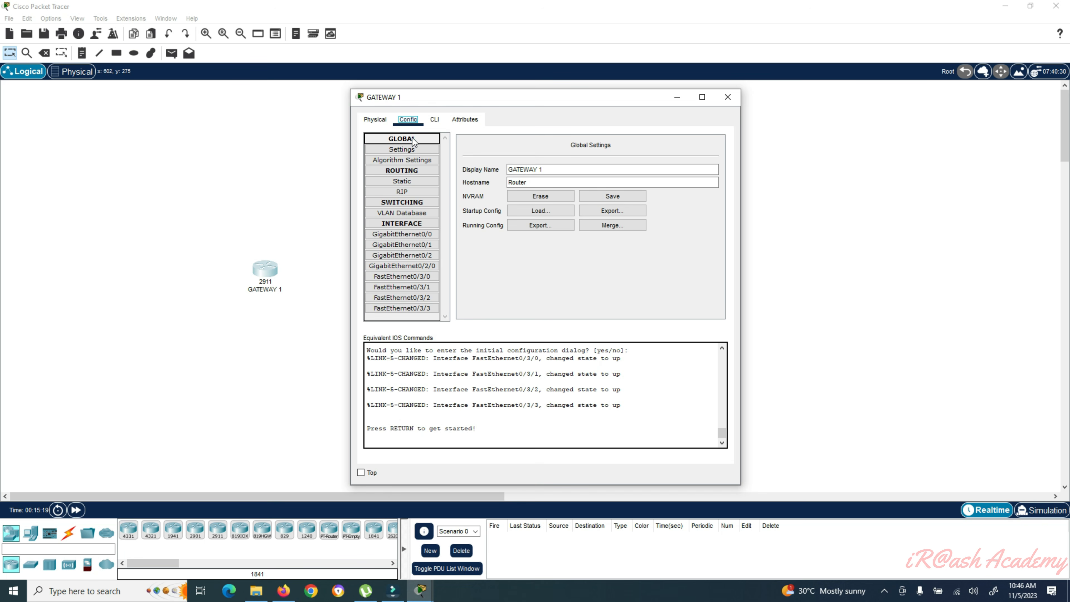
- Browse Settings, Algorithm Settings, Static and RIP, ending on the VLAN Database (VLANs 1, 1002–1005)
click(419, 149)
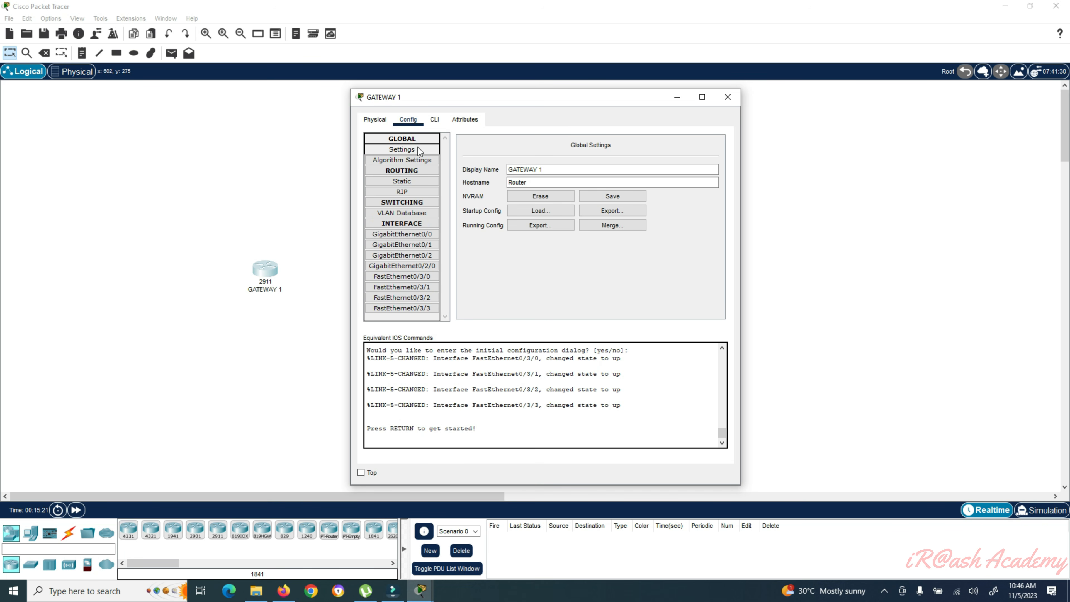
click(412, 162)
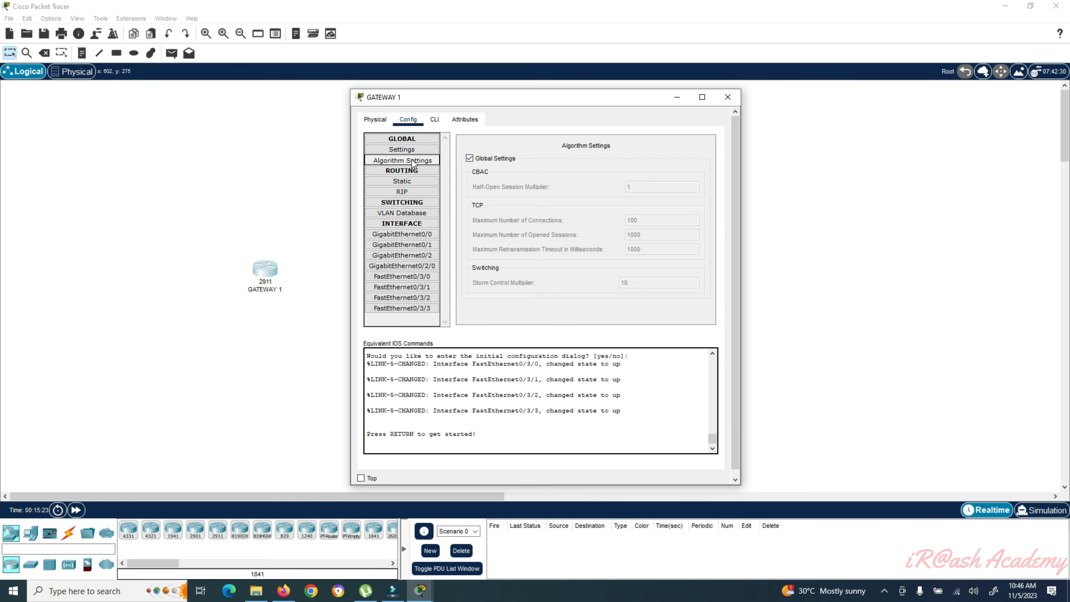
click(412, 171)
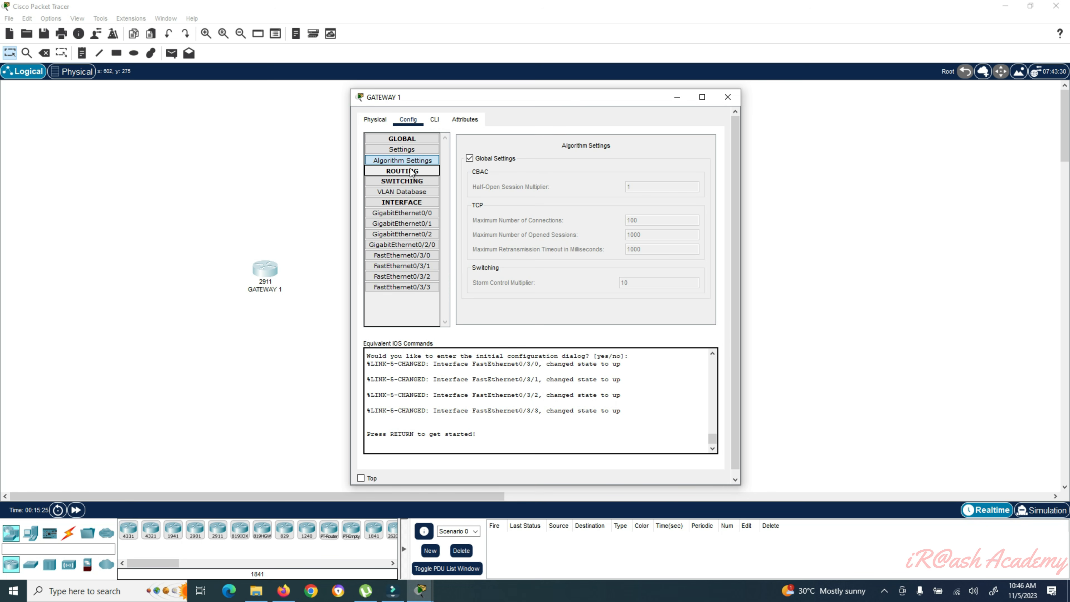
click(412, 171)
click(410, 181)
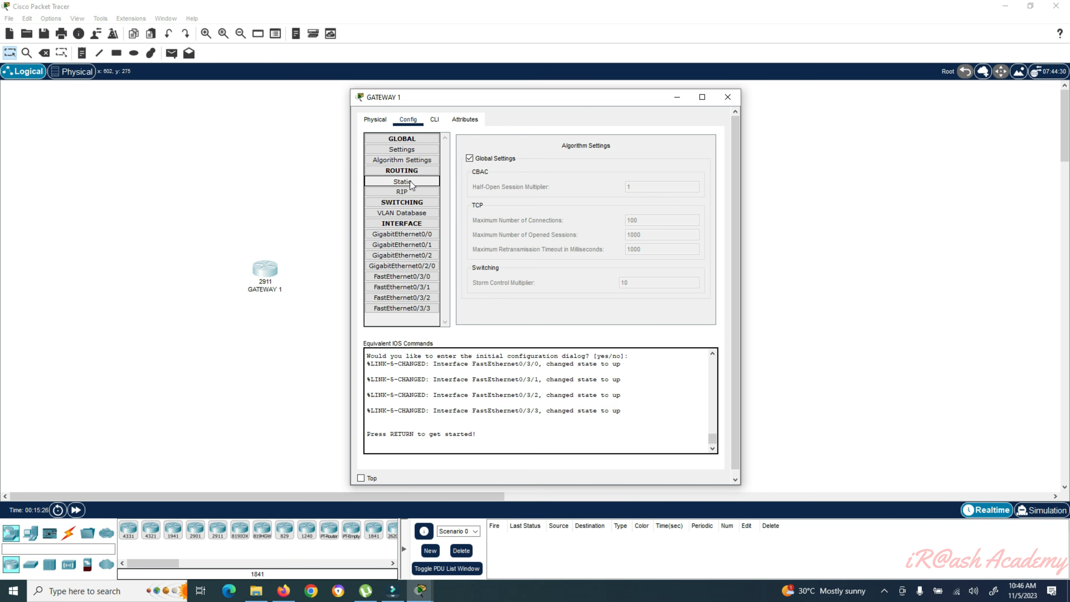
click(408, 193)
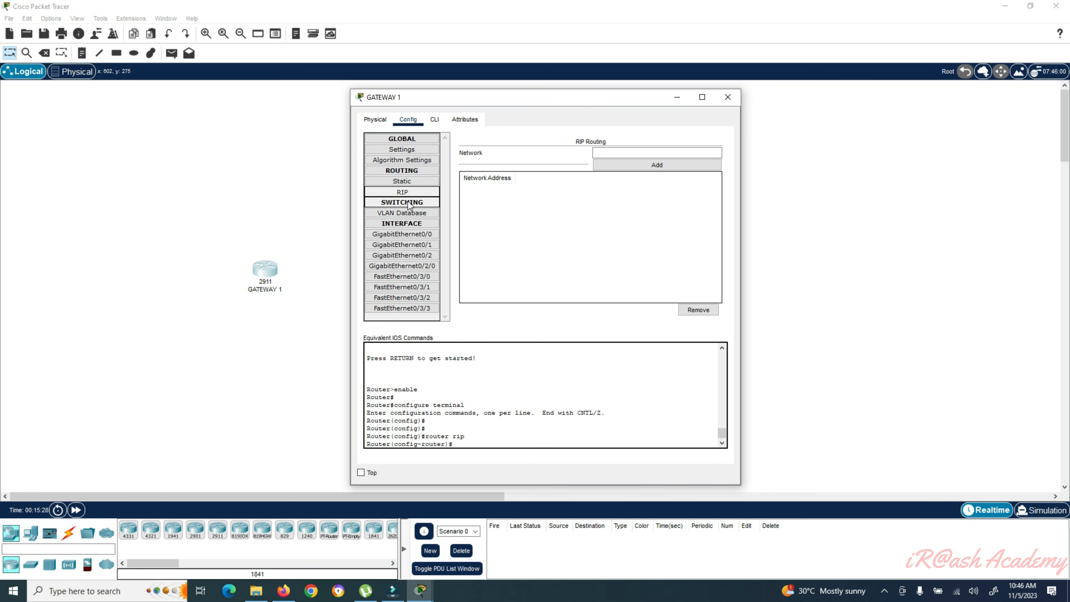
click(409, 213)
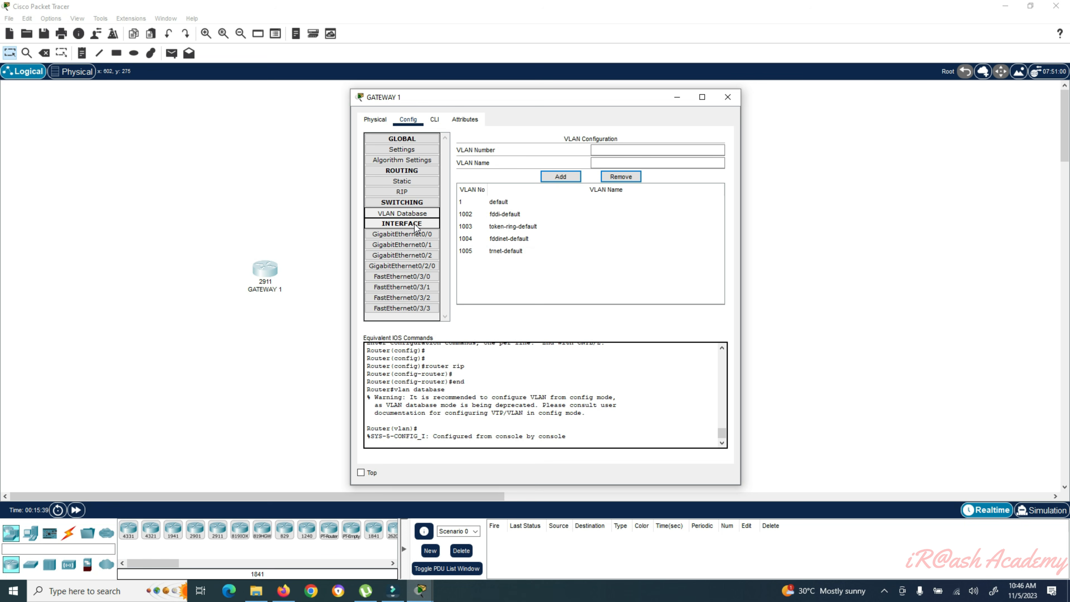
click(415, 225)
click(414, 224)
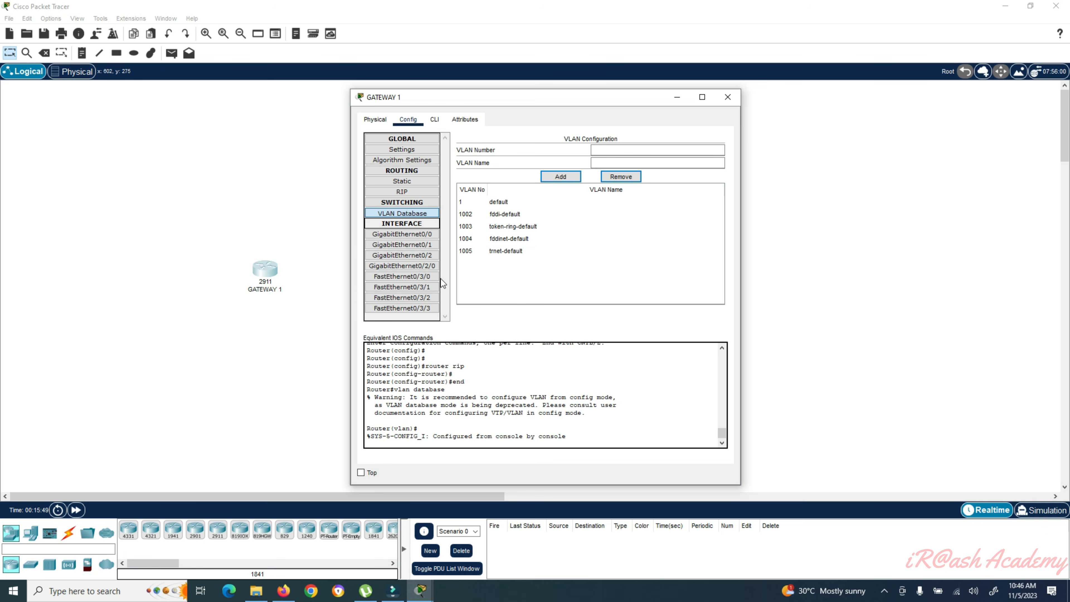
- Open GigabitEthernet0/0, leave Bandwidth on Auto, and select the IPv4 Address field
click(407, 235)
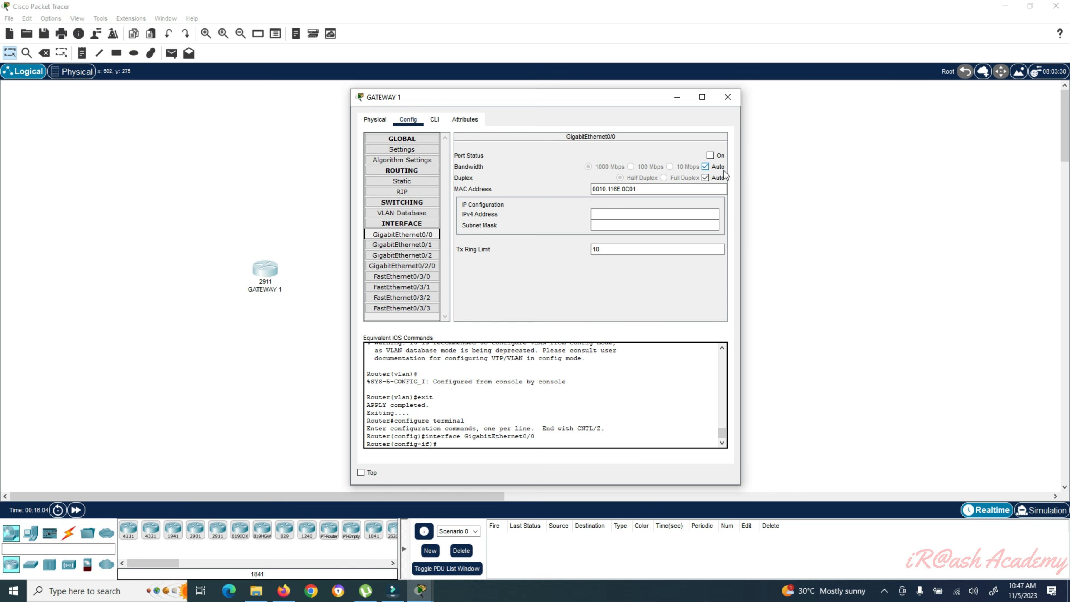
click(708, 167)
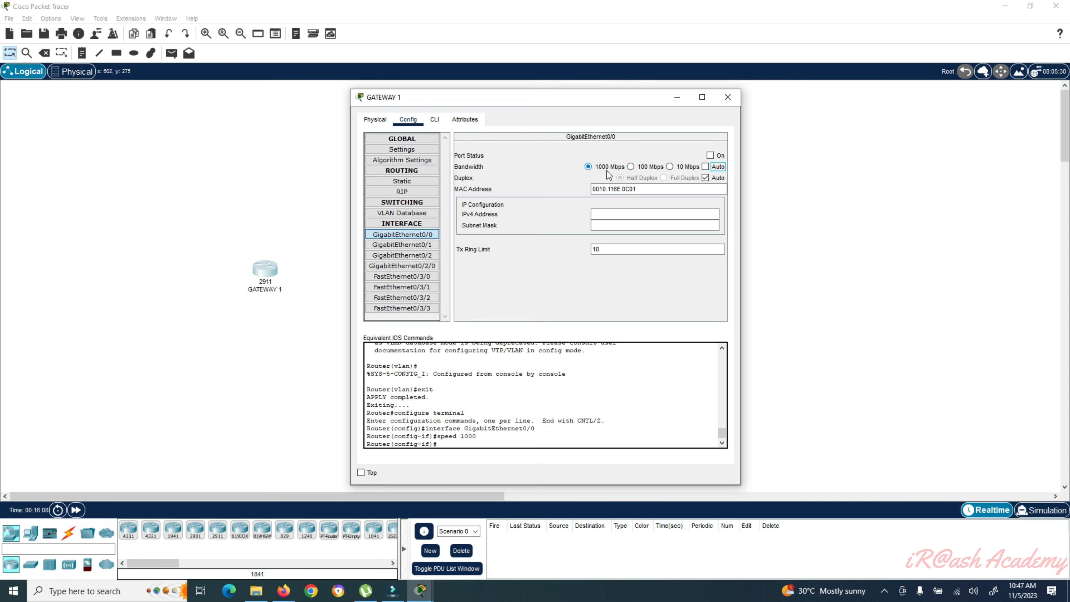
click(706, 167)
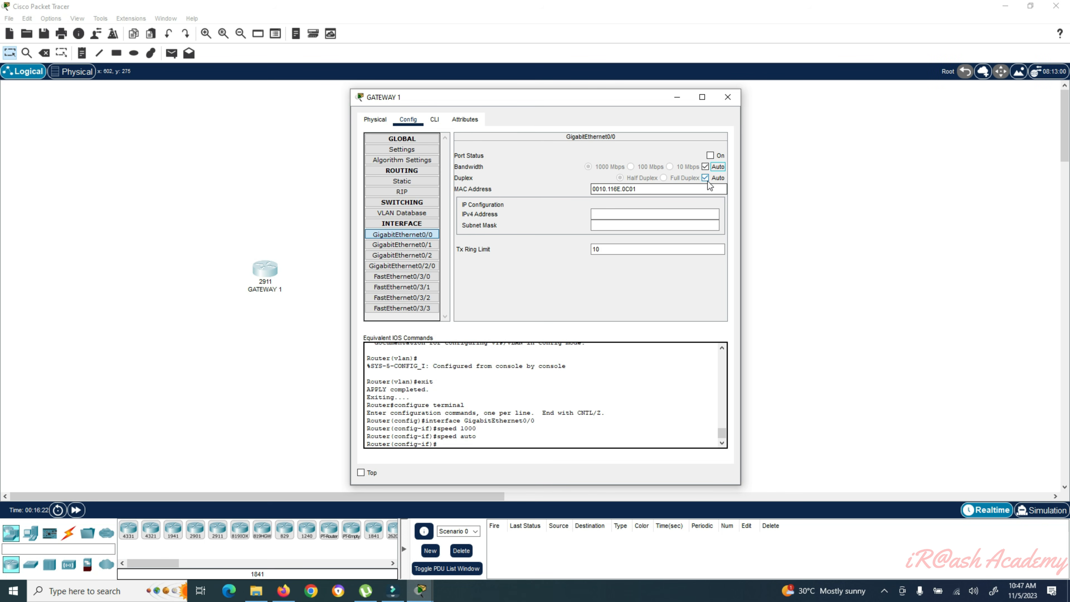
click(607, 214)
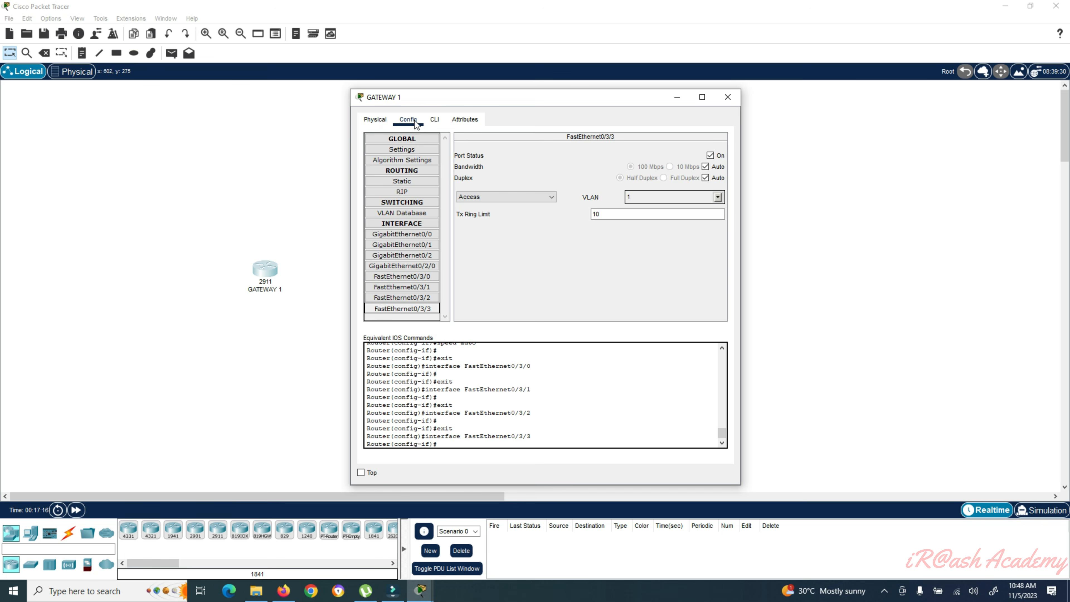
- View GATEWAY 1's CLI and Attributes tabs, then close its device window
click(435, 121)
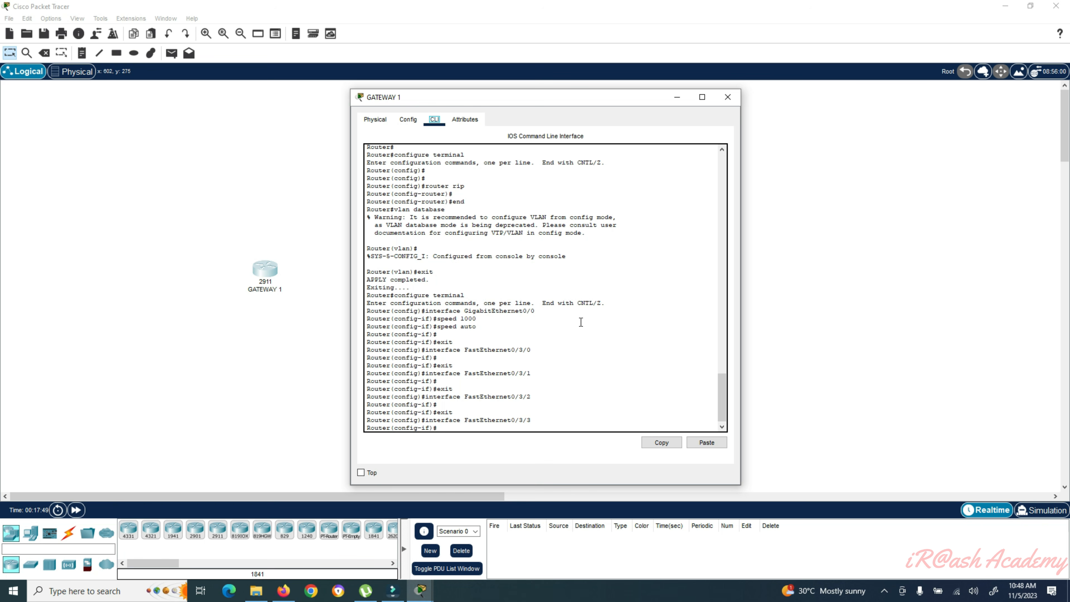
click(464, 121)
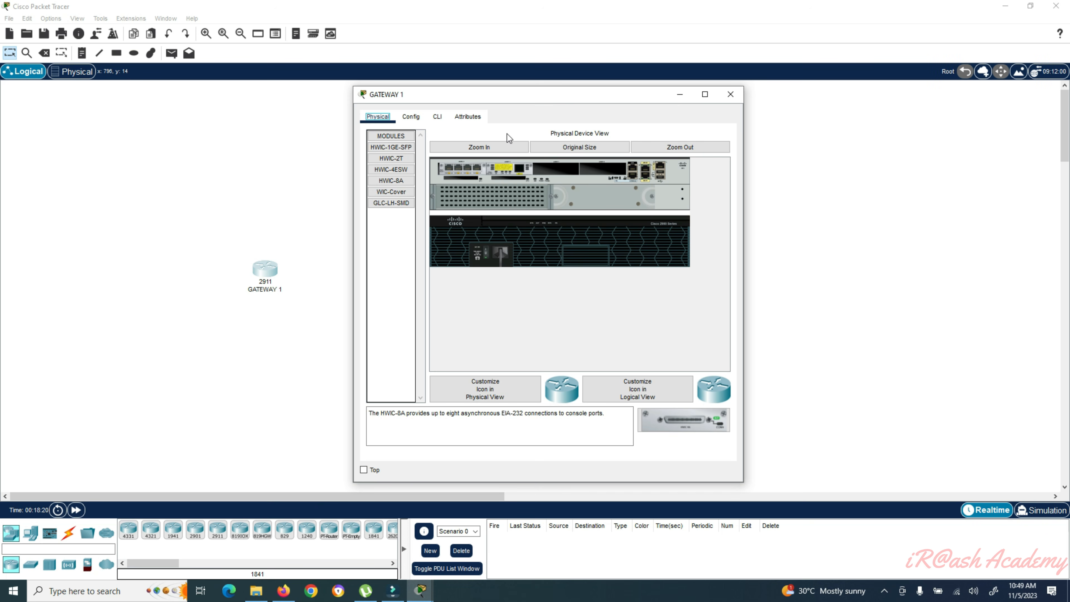
click(730, 96)
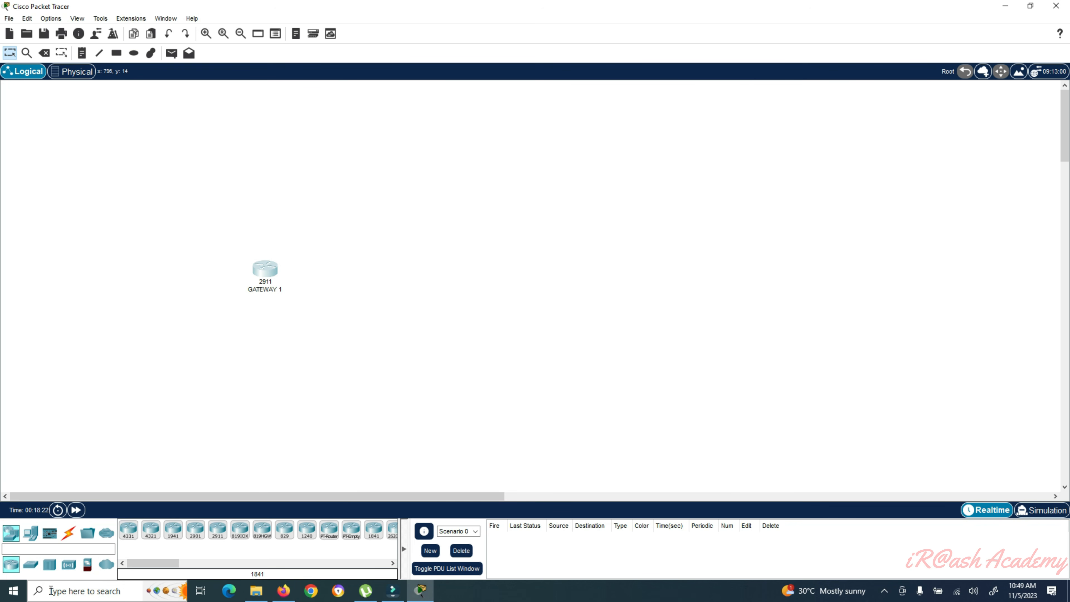
- Show the switch models such as 2960, PT-Switch and 2950-24 in the device library
click(31, 564)
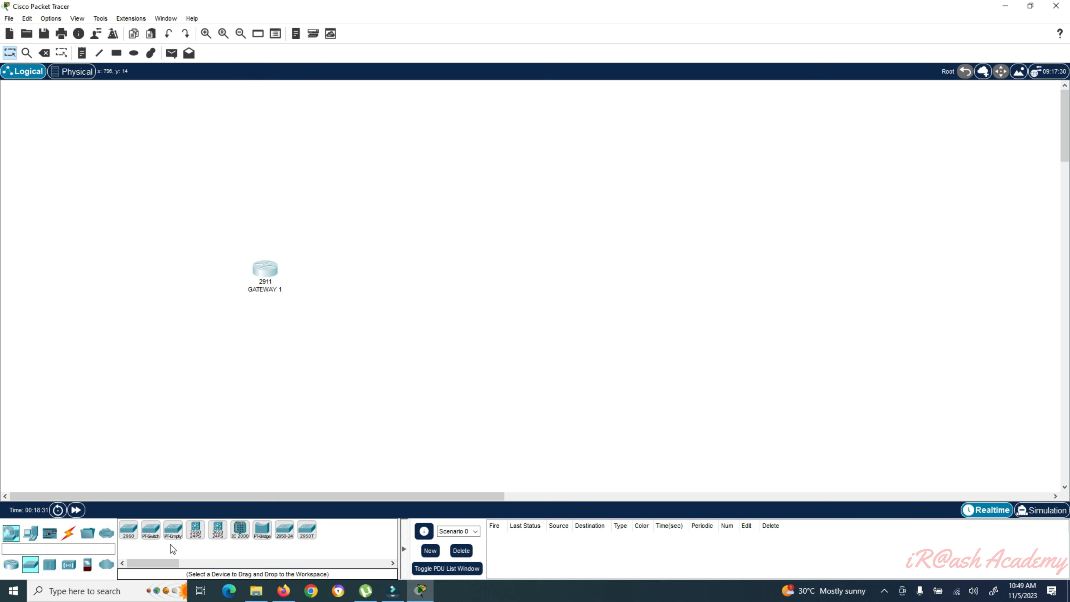
- Place a 2960 switch to the right of GATEWAY 1 and open its device window
drag(129, 529, 341, 290)
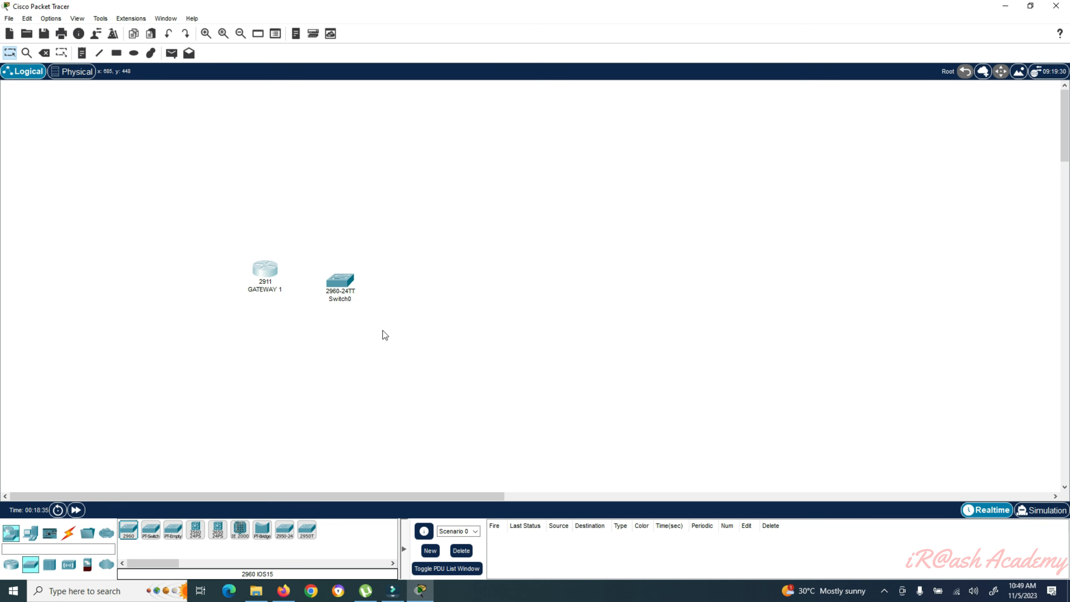
click(345, 292)
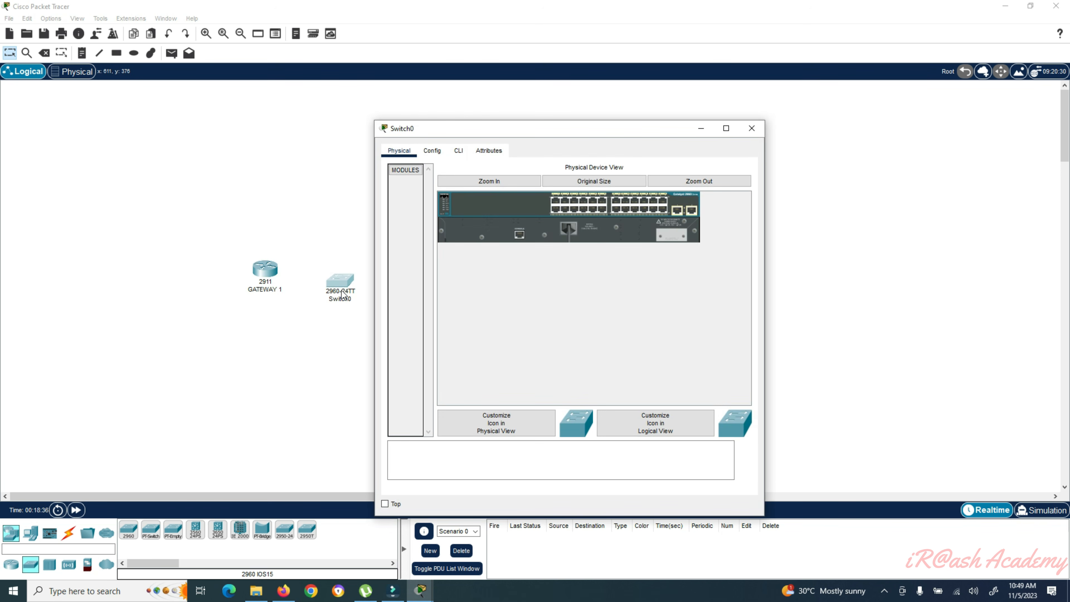
drag(484, 127, 488, 97)
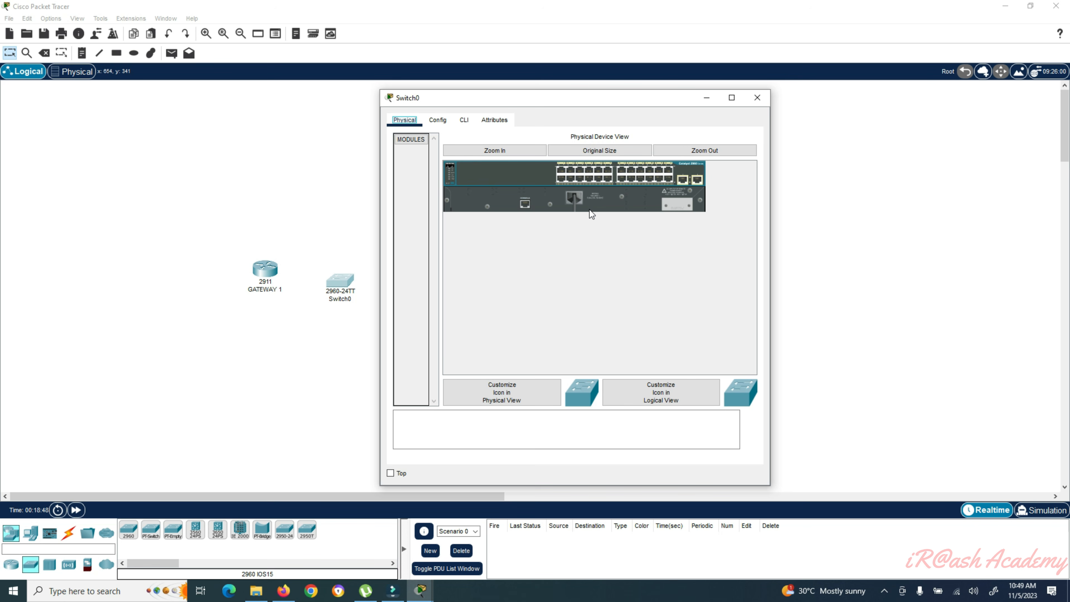
- Look through Switch0's Config, CLI and Attributes pages, then close its window
click(415, 142)
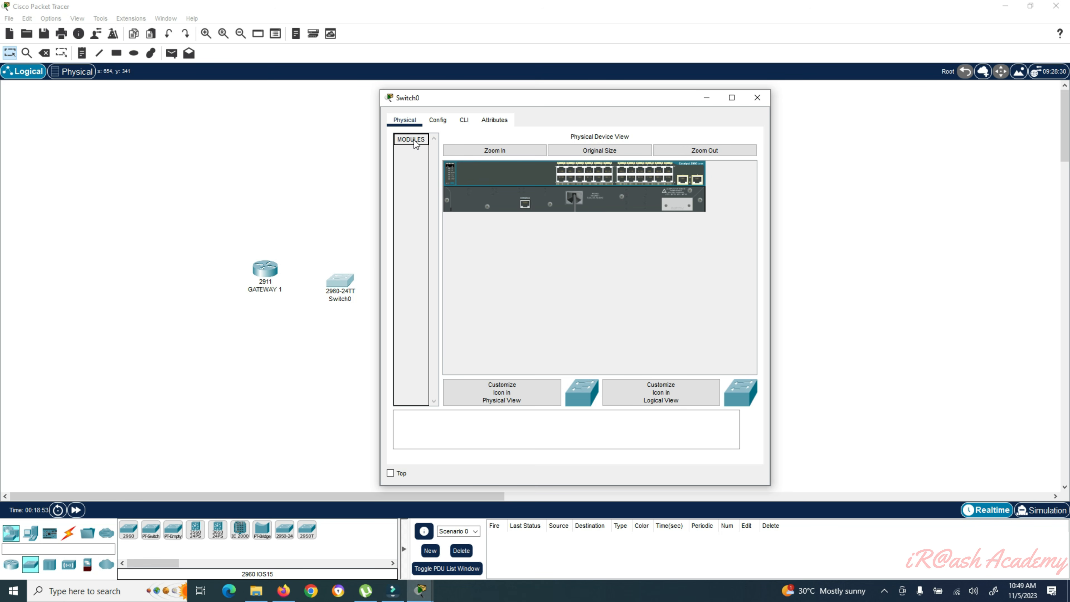
click(437, 121)
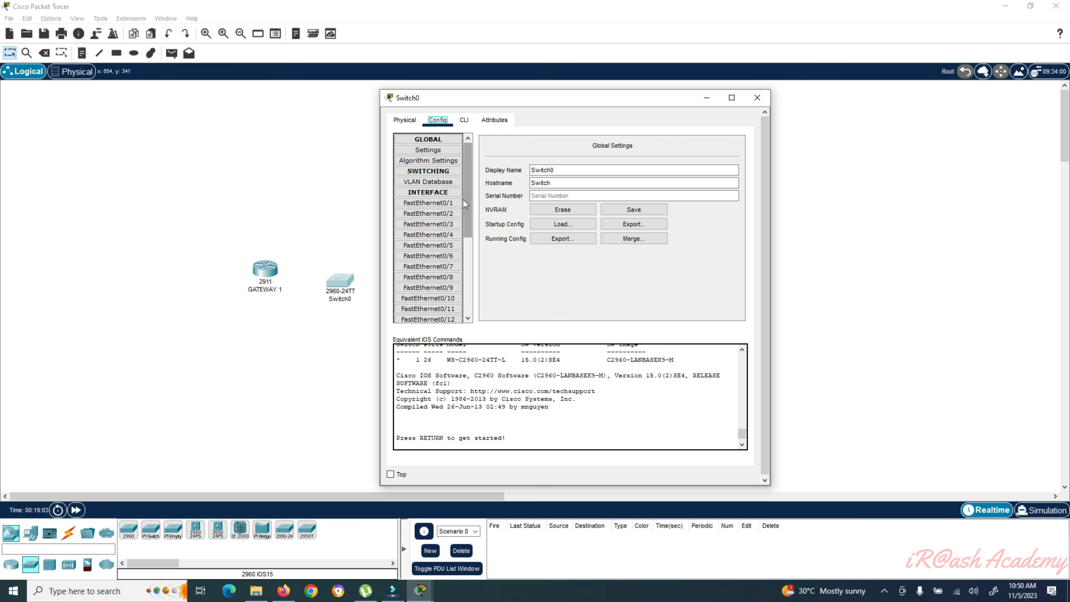
drag(469, 203, 466, 120)
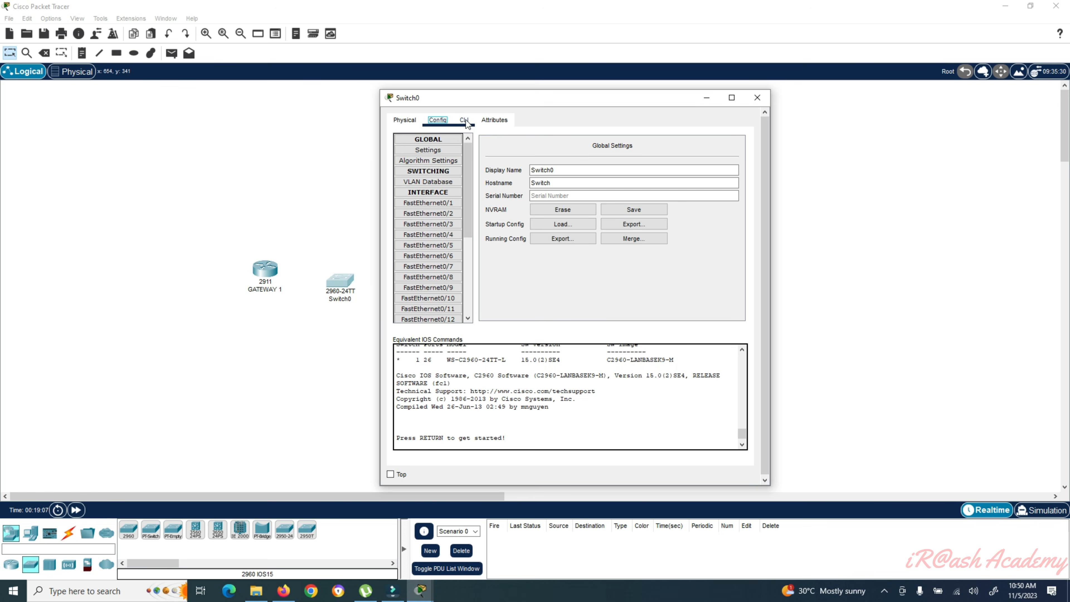
click(464, 120)
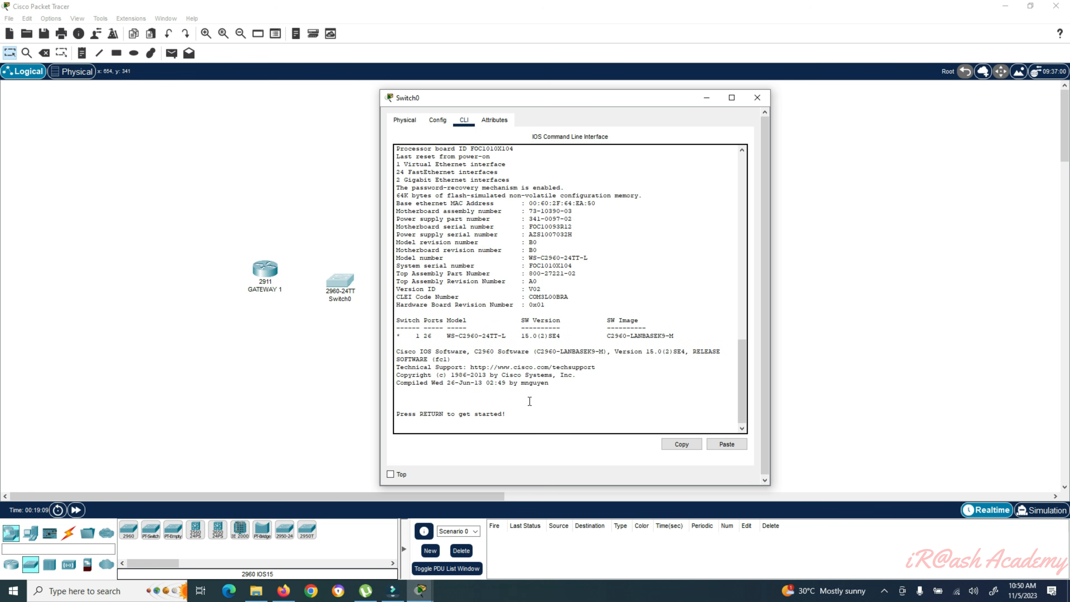
click(498, 122)
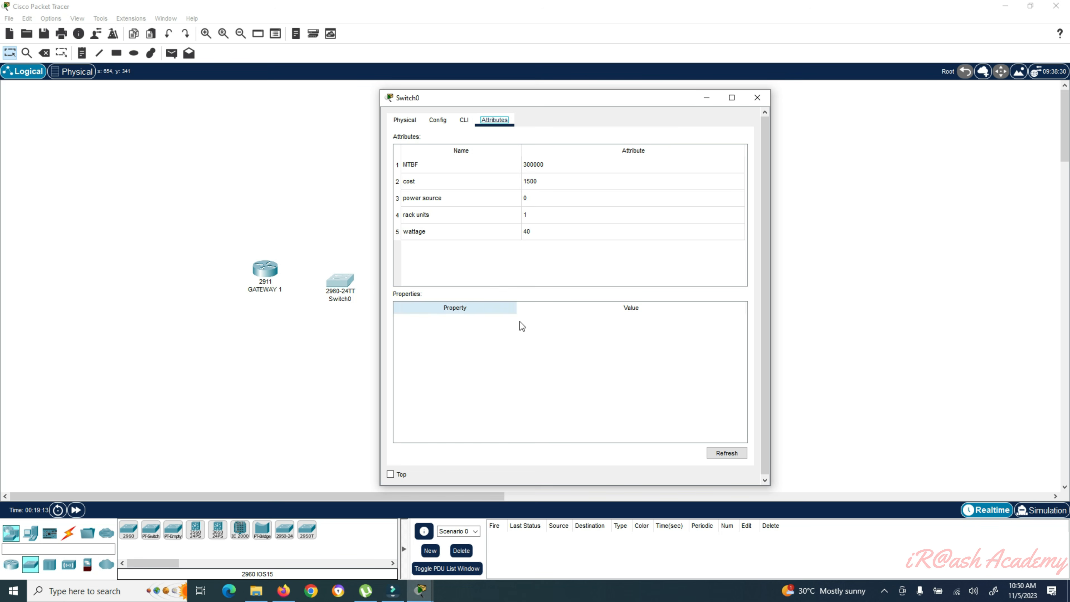
click(706, 97)
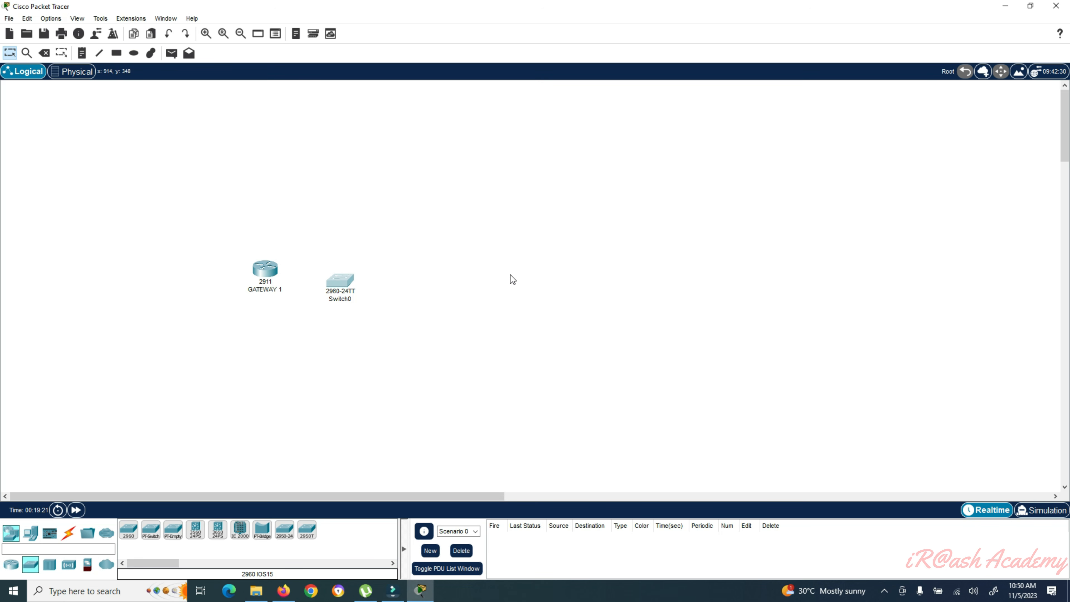
- Place a generic PC-PT as PC0 above the switch and bring up its device window
click(30, 534)
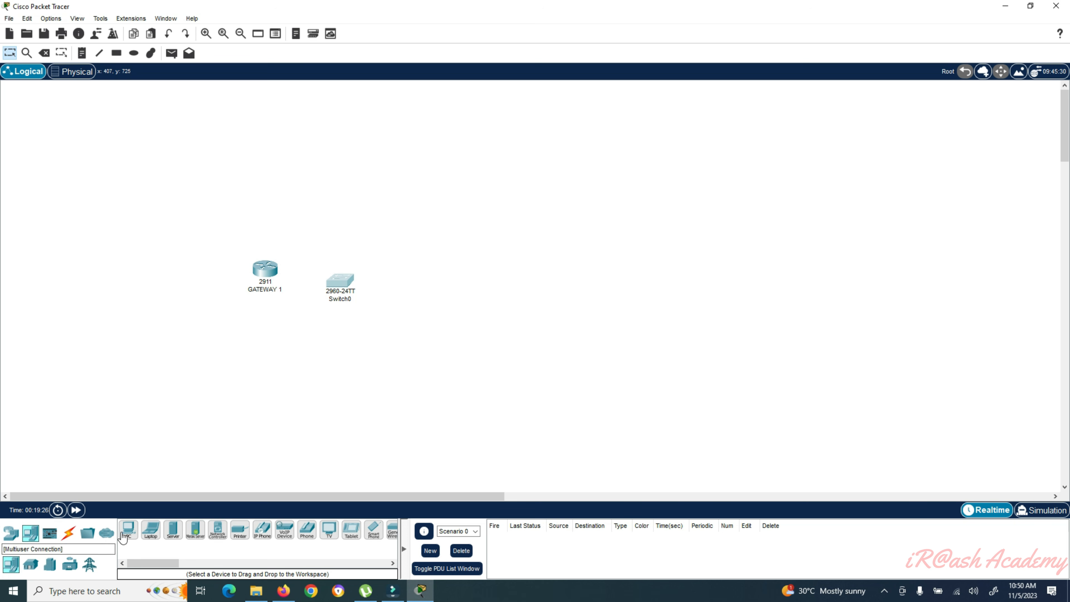
click(129, 530)
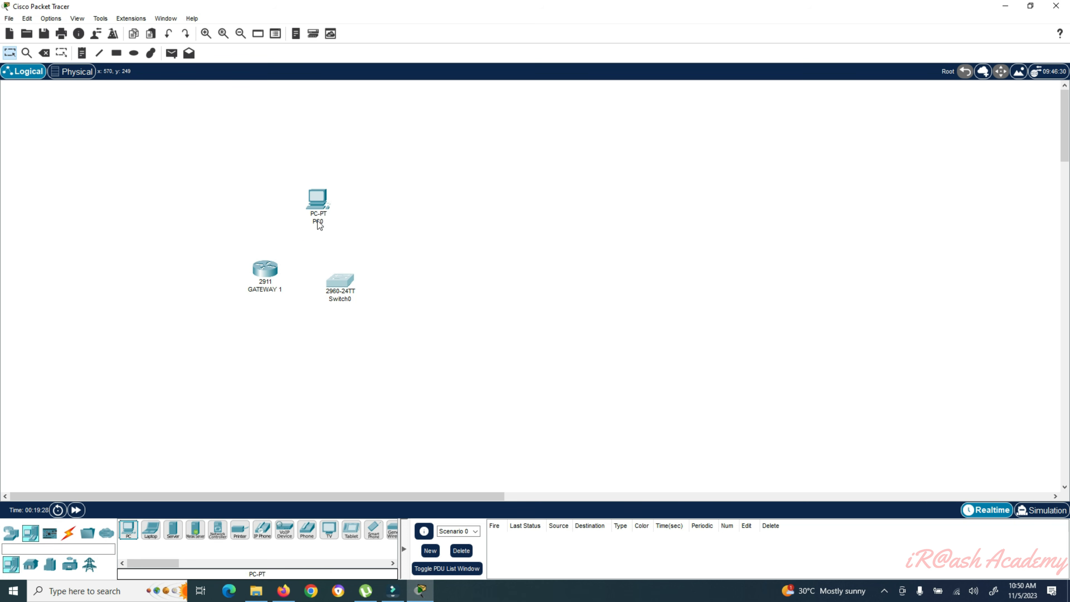
click(322, 204)
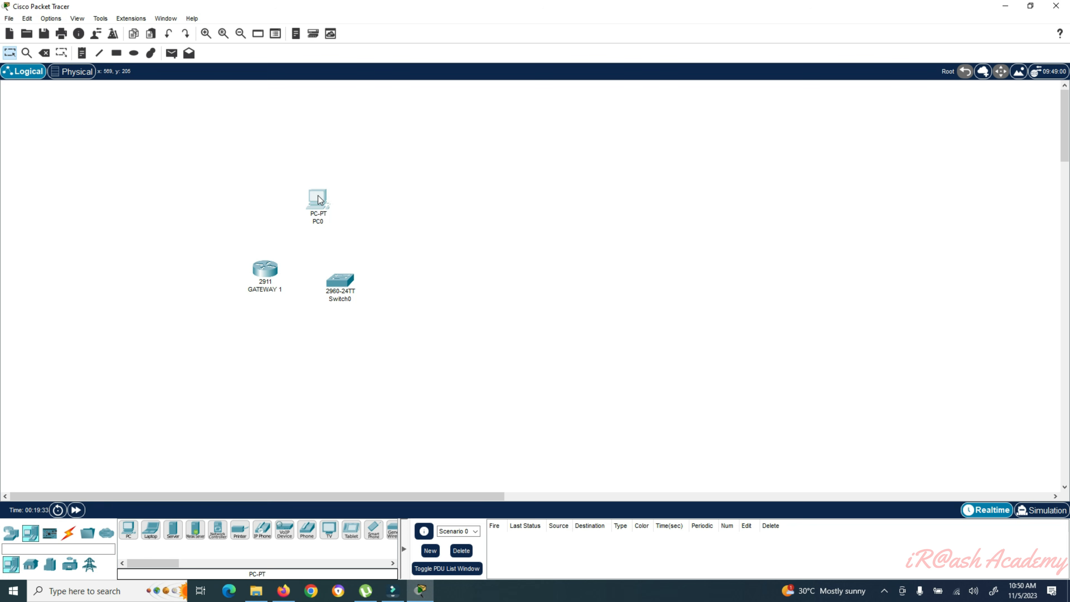
drag(441, 128, 445, 99)
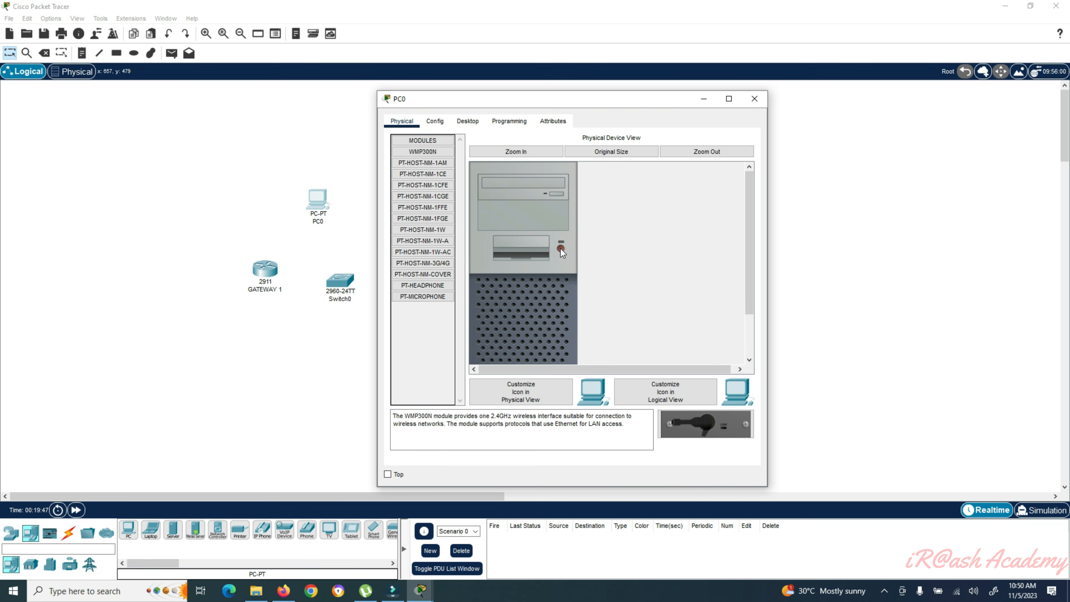
- Review PC0's physical modules, including PT-HOST-NM-1FGE, 1W-A, COVER, 3G/4G and 1W
double_click(433, 141)
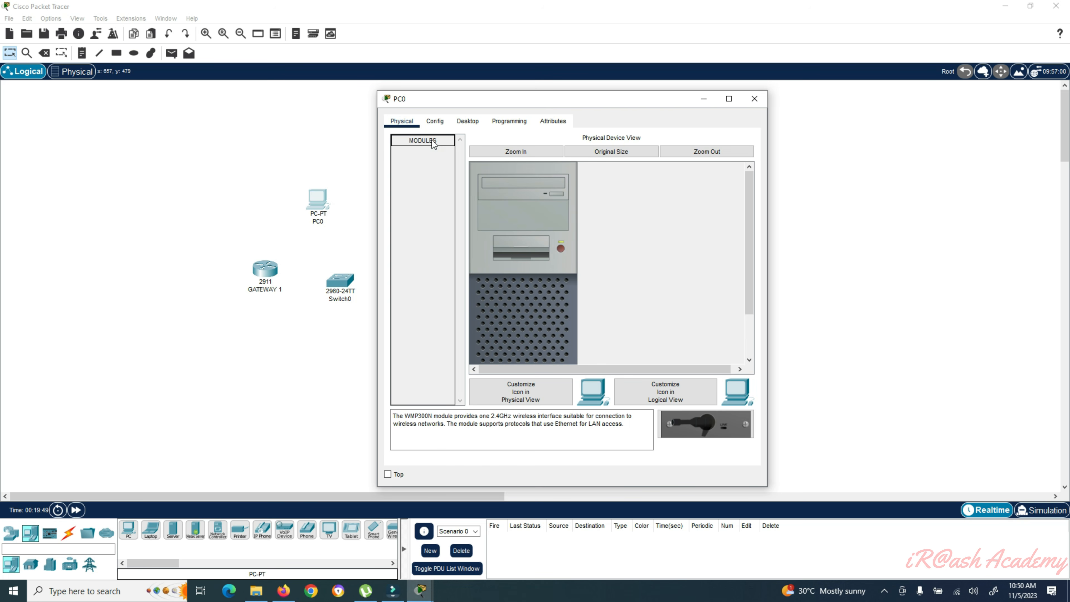
double_click(433, 143)
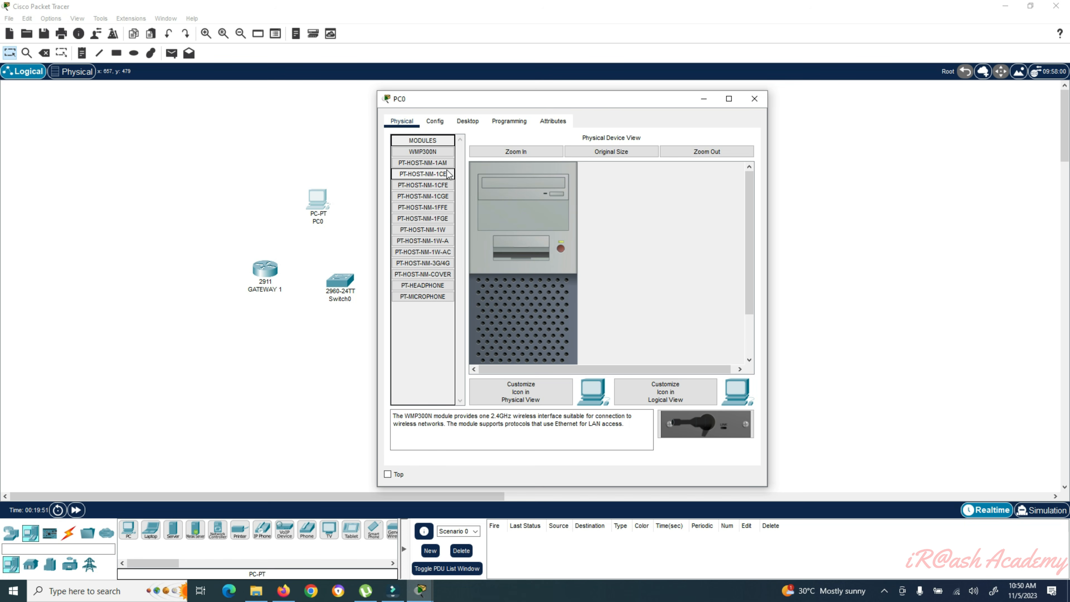
click(440, 164)
click(426, 218)
click(427, 241)
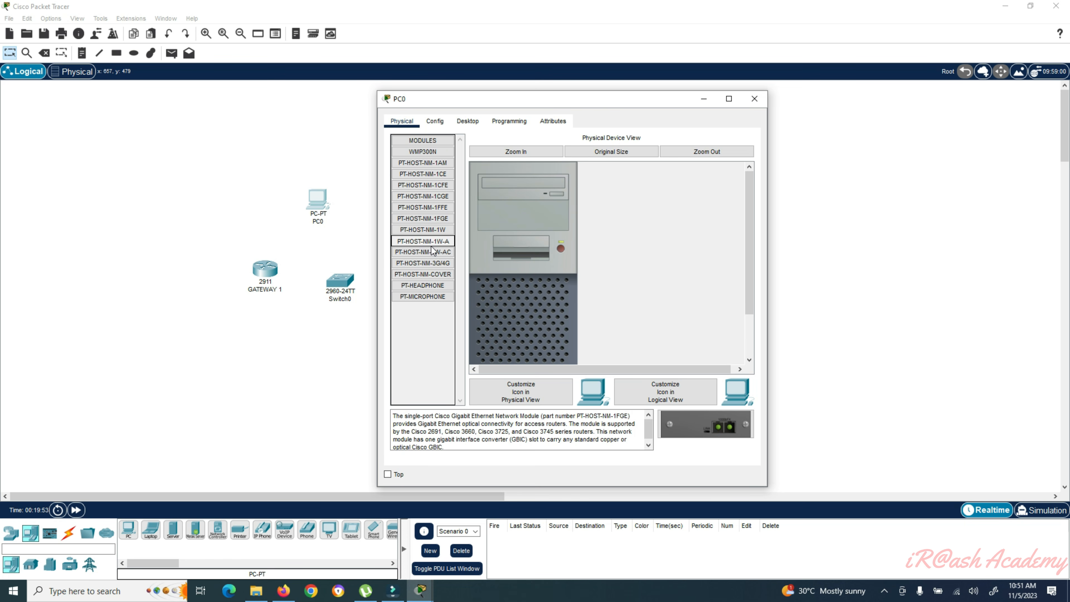
click(432, 274)
click(427, 296)
click(429, 263)
click(430, 232)
- Browse PC0's Config, Desktop, Programming and Attributes pages, then close its window
click(434, 122)
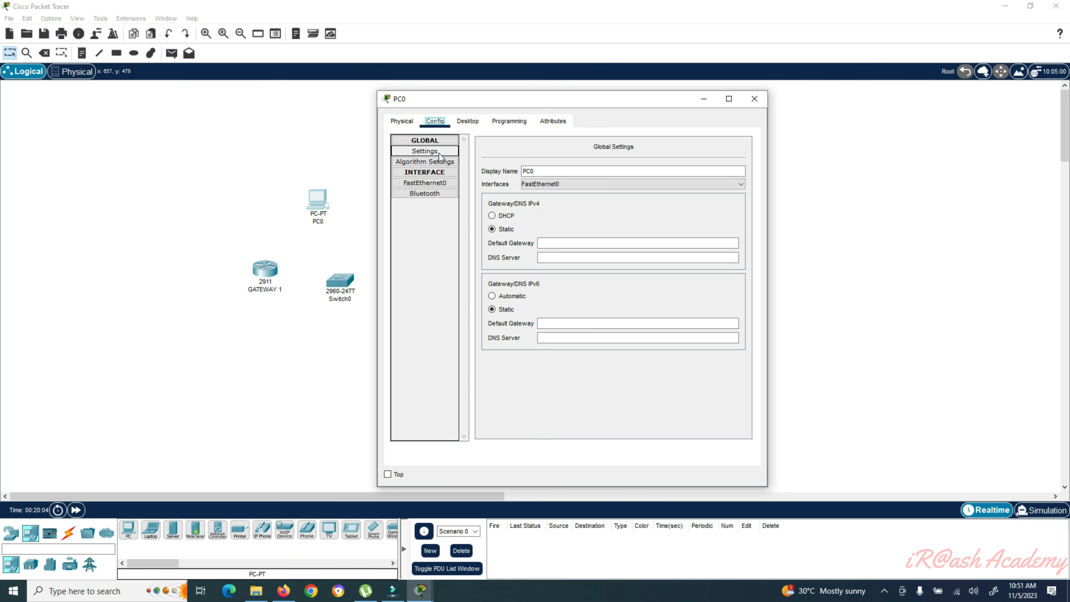
click(467, 124)
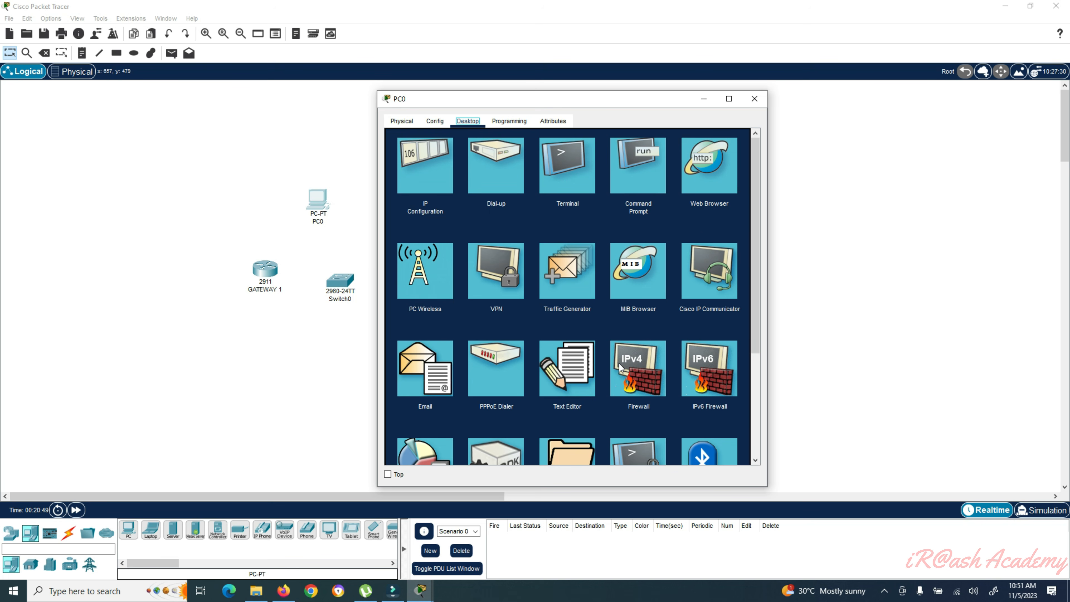
scroll(618, 364, down, 4)
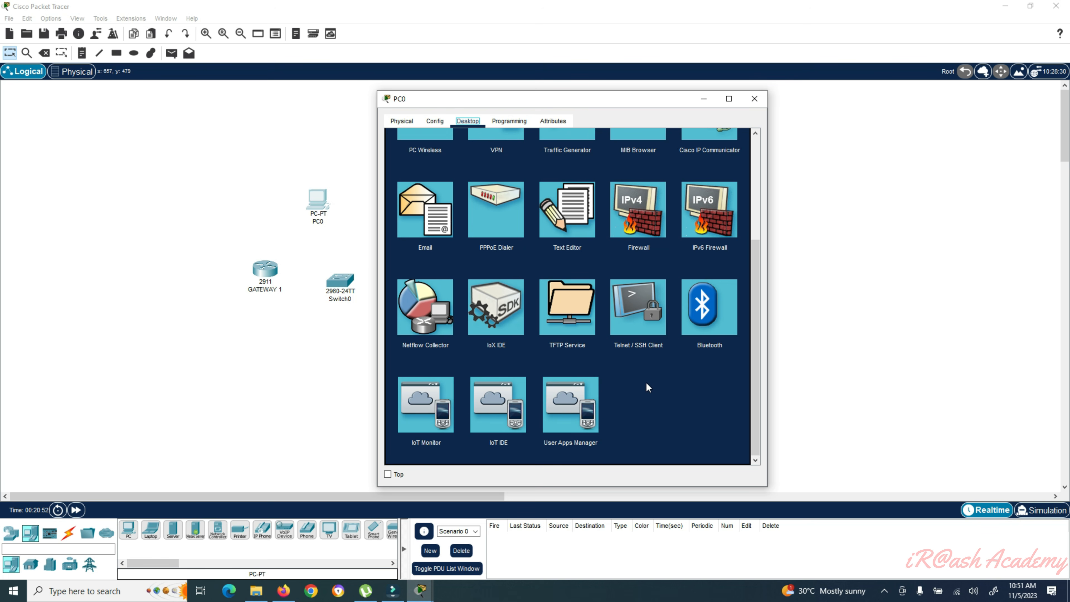
scroll(645, 382, up, 5)
click(509, 121)
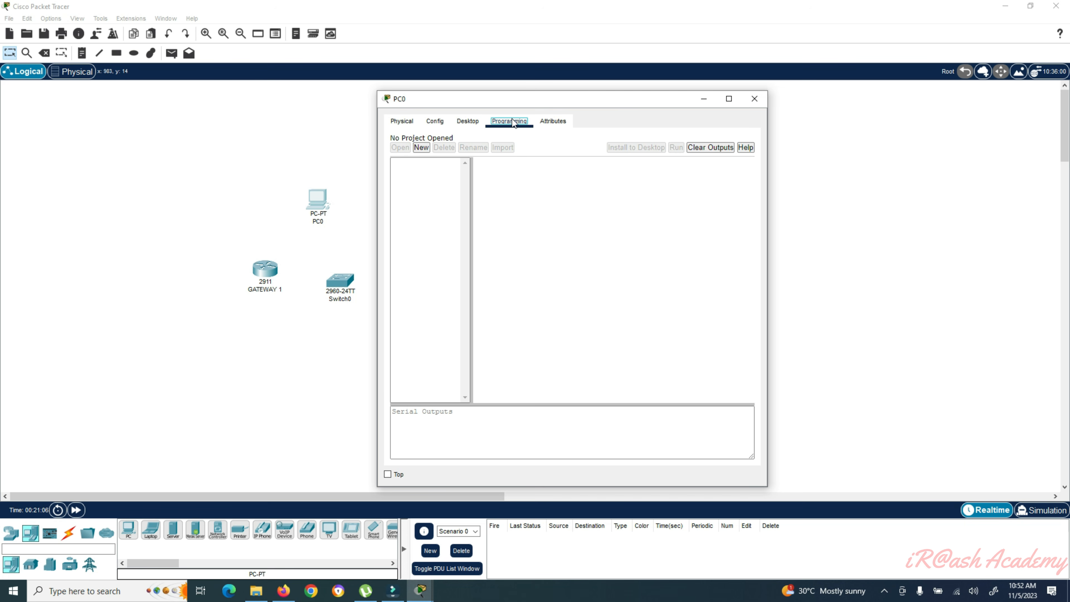
click(552, 121)
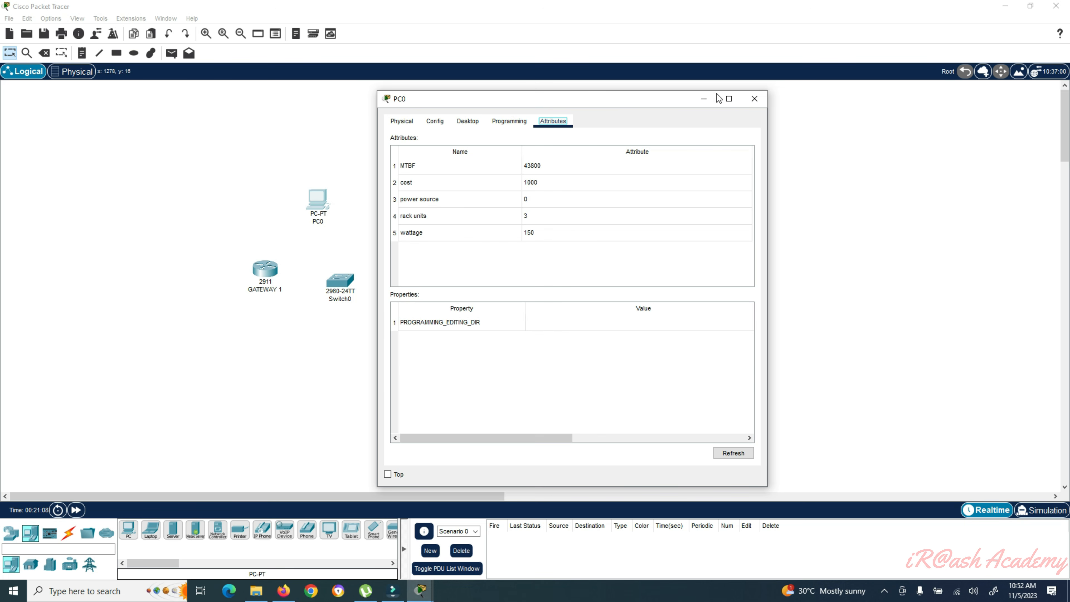
click(754, 98)
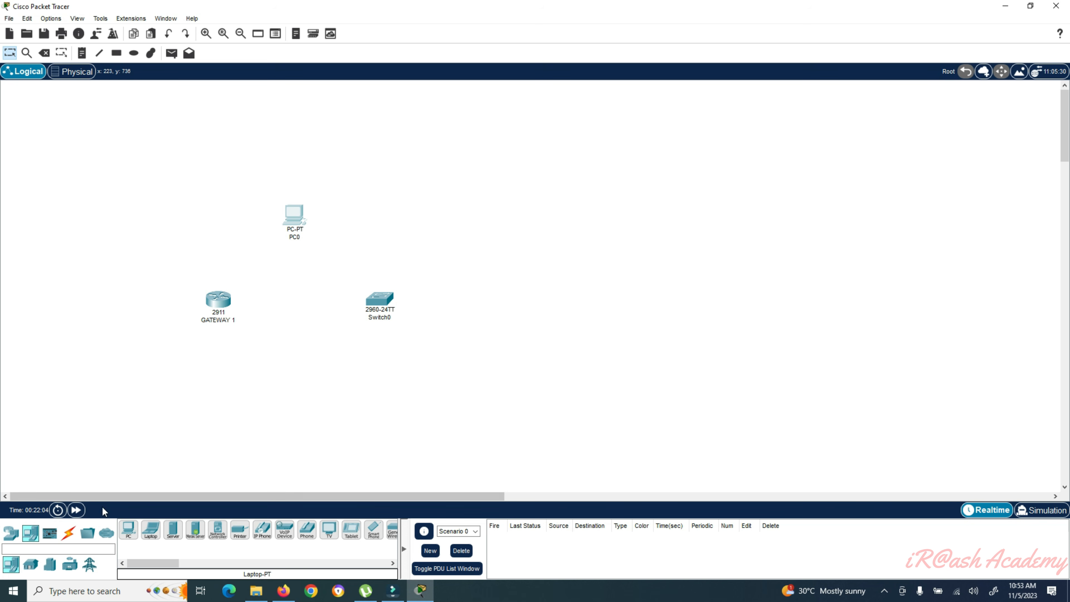
- Browse the Connections cable types and Structured Cabling devices, then return to the cable list
click(70, 534)
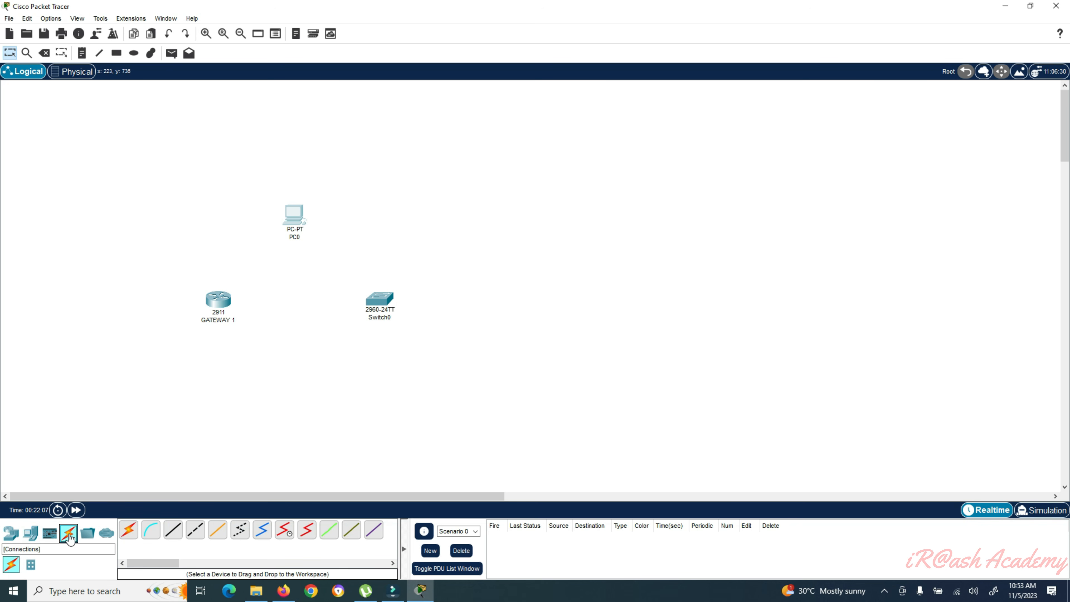
click(31, 566)
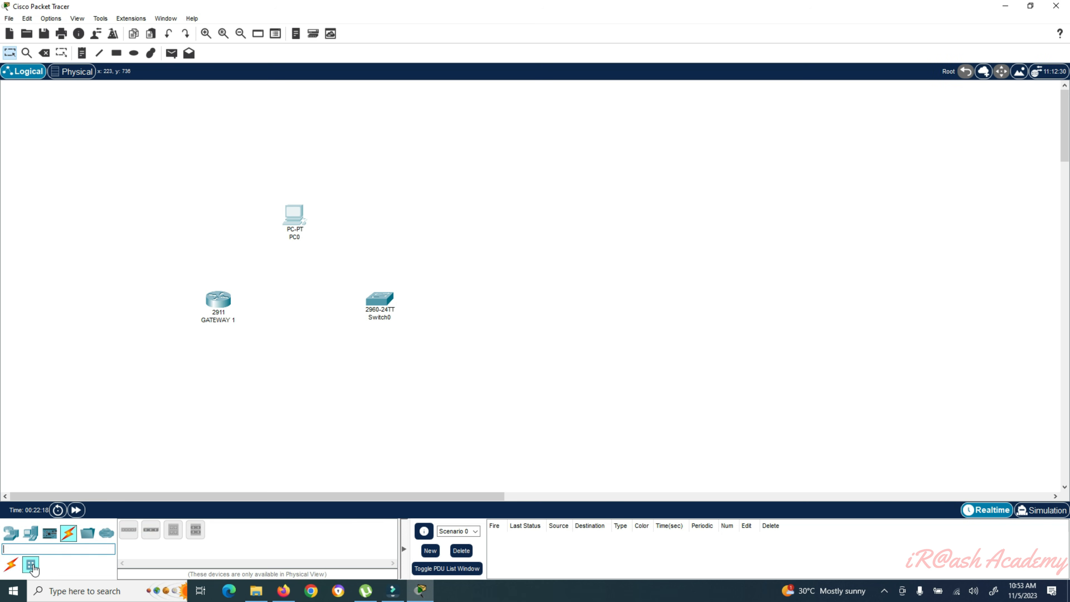
click(12, 566)
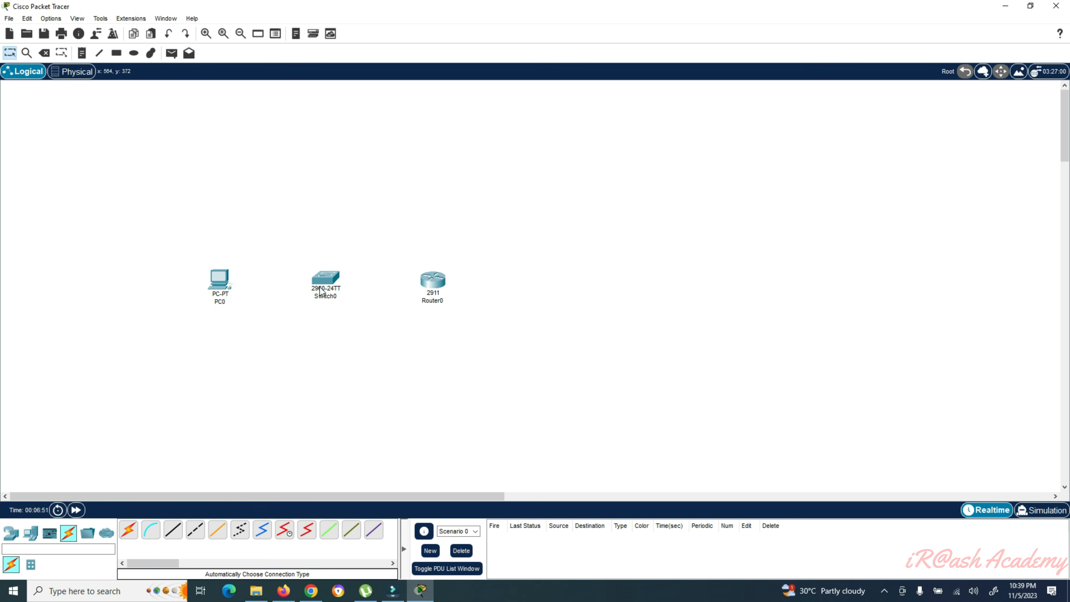
- Link PC0 to Switch0 with an automatically chosen cable and check both link ends
mouse_move(324, 288)
mouse_move(436, 288)
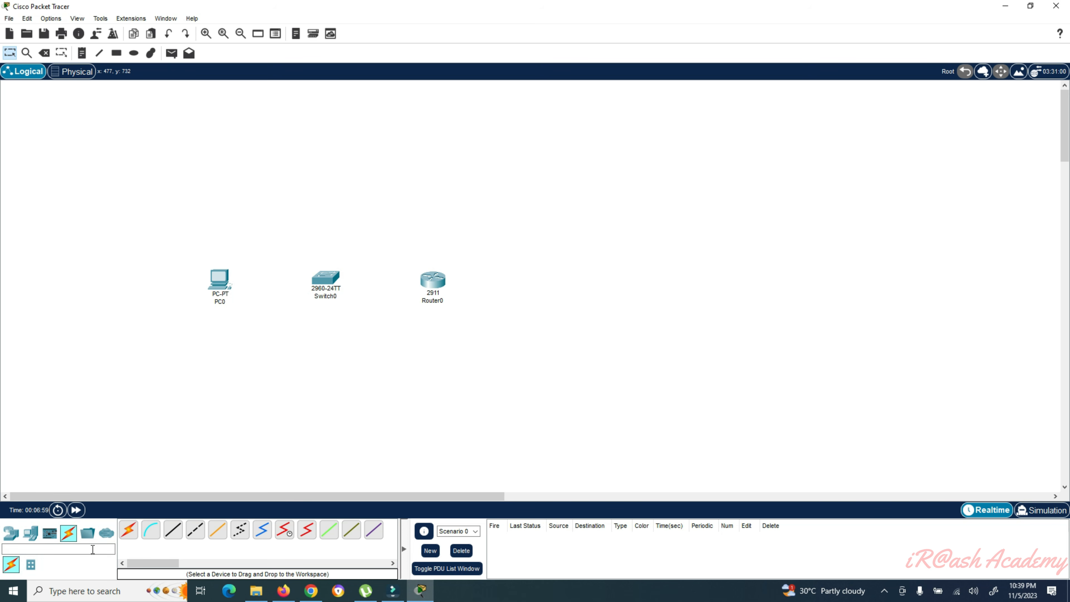
click(129, 532)
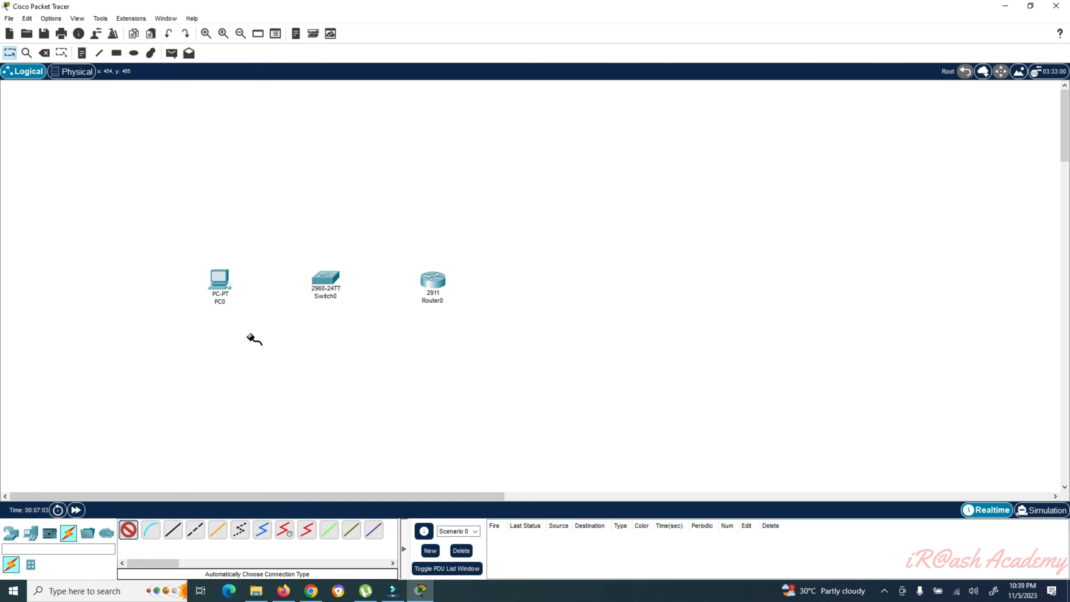
click(220, 283)
click(322, 283)
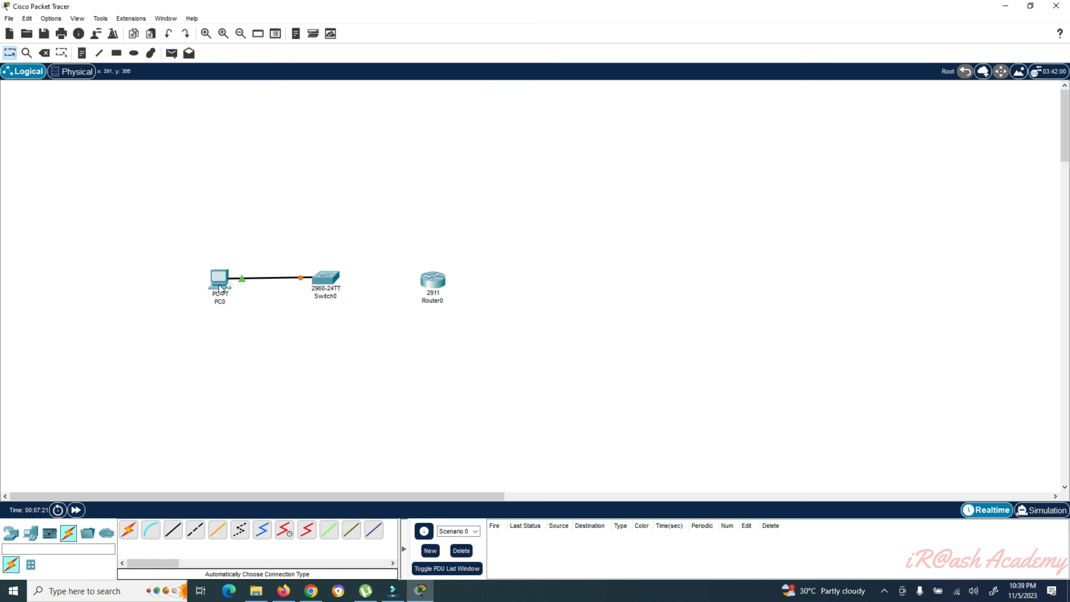
mouse_move(219, 285)
mouse_move(329, 283)
- Link Switch0 to Router0 with an automatically chosen cable and inspect the down router ports
click(130, 533)
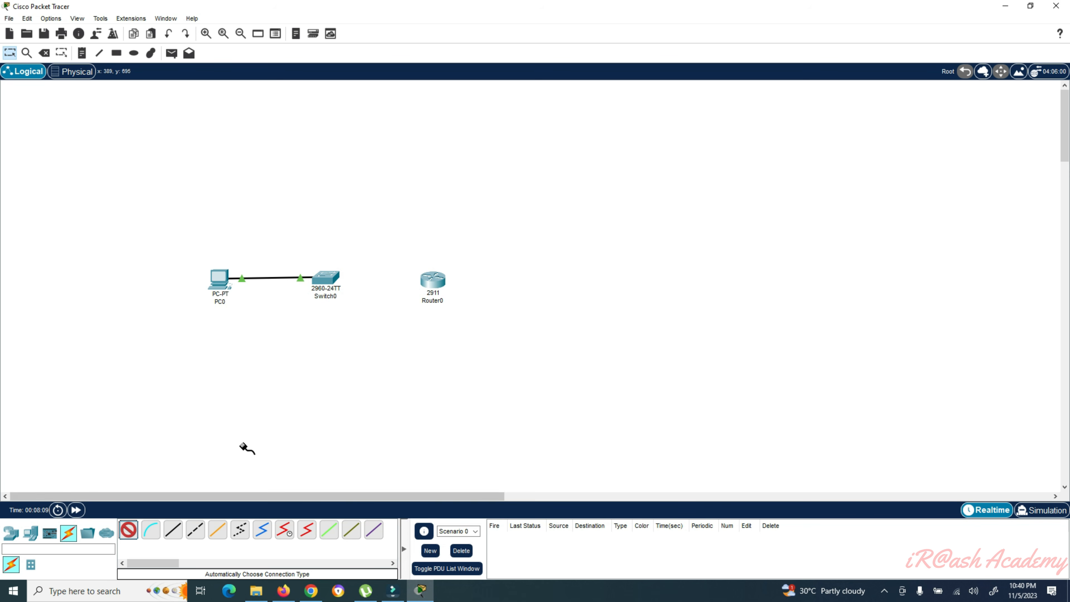
click(328, 280)
click(428, 281)
mouse_move(352, 279)
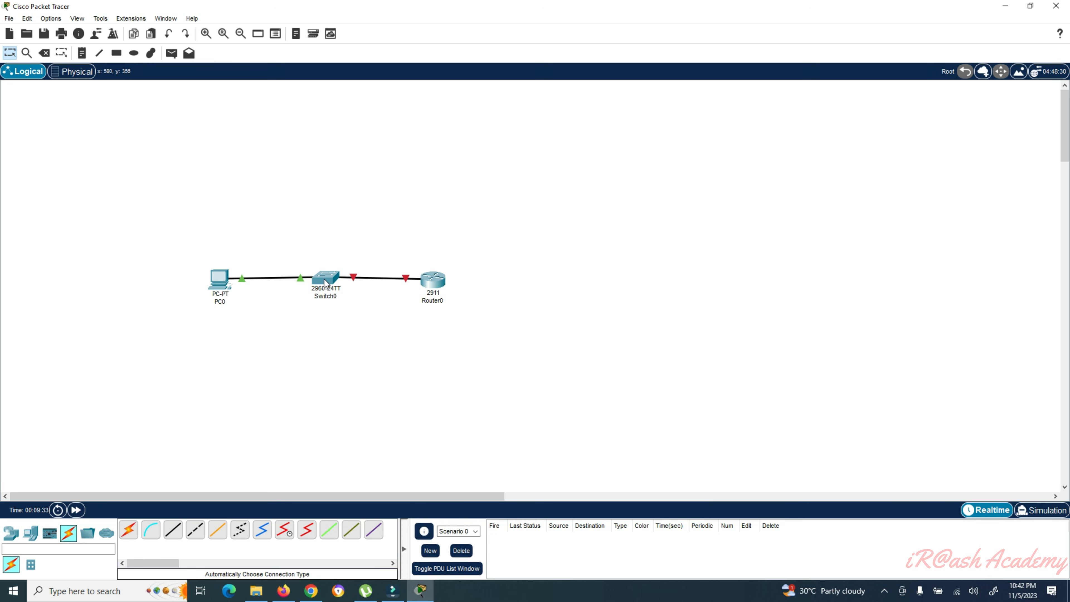
mouse_move(434, 285)
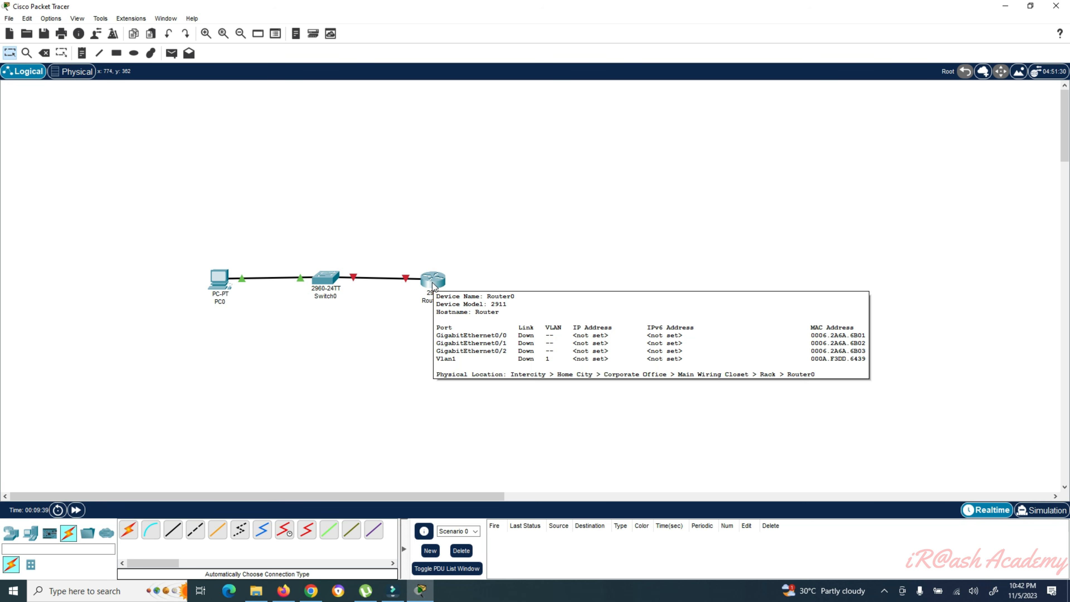
- Turn on Router0's GigabitEthernet0/0 port status in its Config settings
click(436, 286)
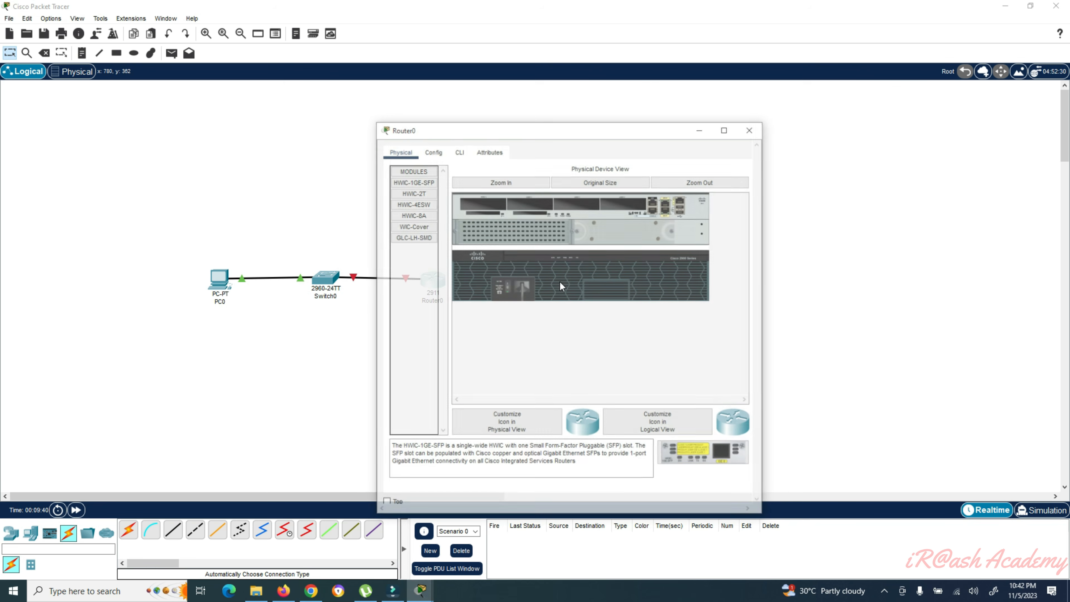
drag(460, 126, 530, 122)
click(504, 147)
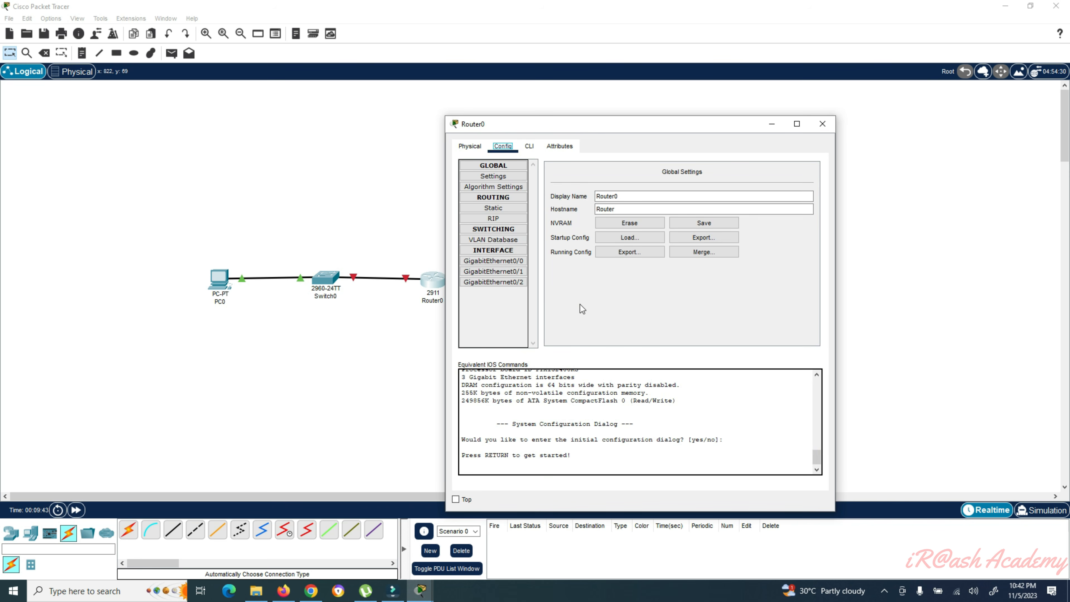
click(507, 261)
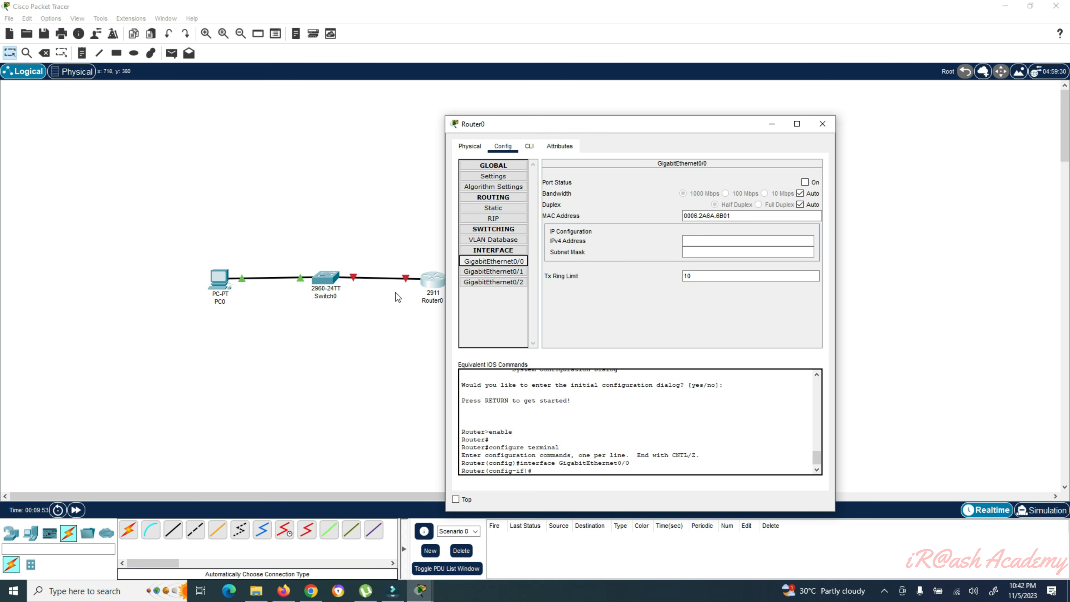
click(805, 182)
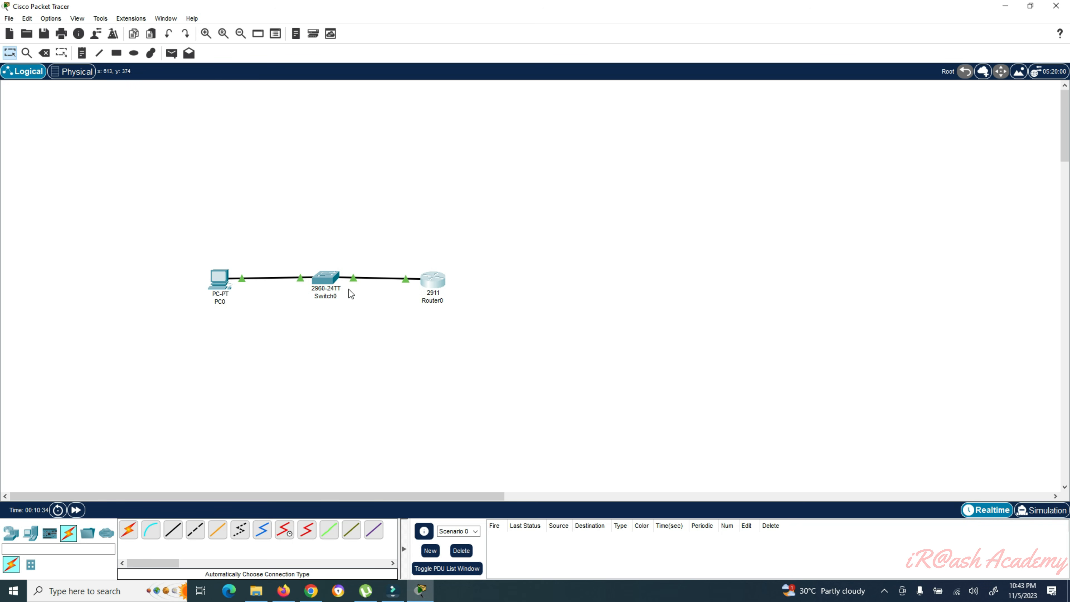
- Delete the PC0–Switch0 and Switch0–Router0 cables while keeping Router0 on the workspace
mouse_move(326, 281)
key(Delete)
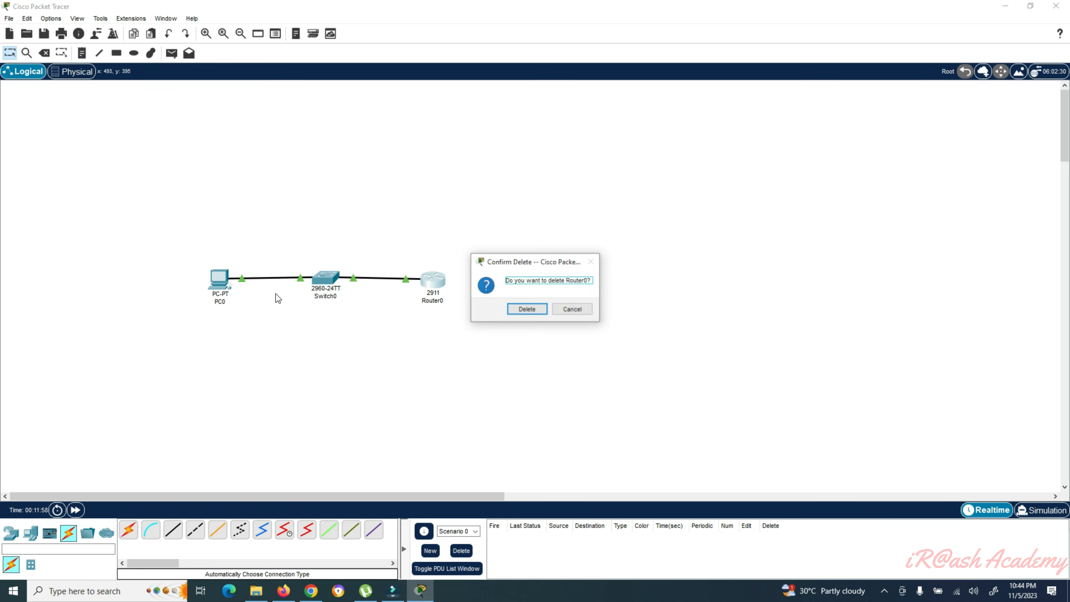
key(Escape)
key(Delete)
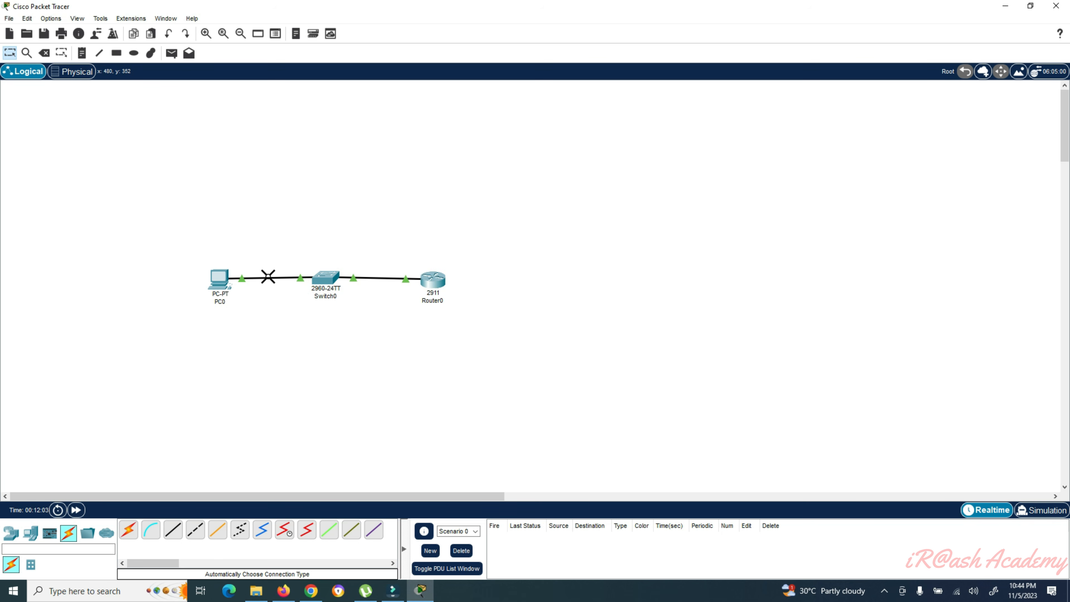
click(275, 283)
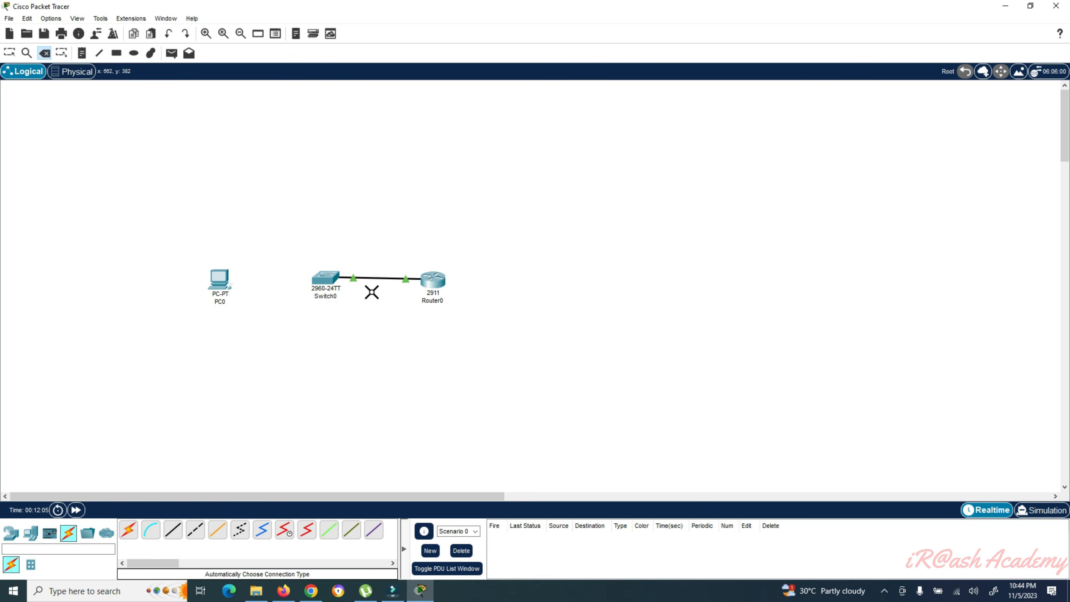
click(377, 279)
key(Escape)
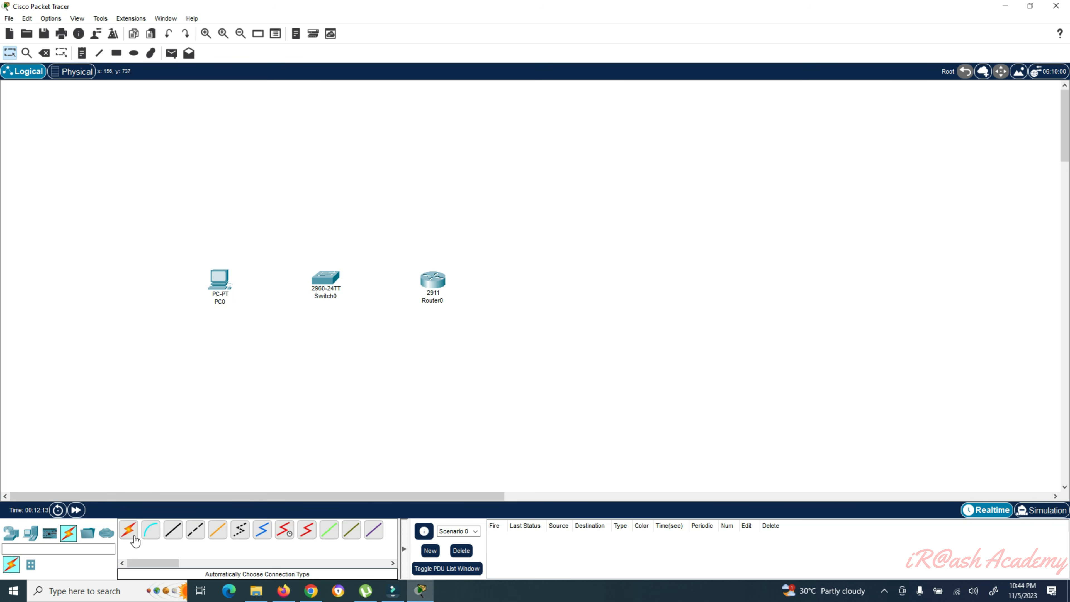
- Run a copper straight-through cable from PC0 FastEthernet0 to Switch0 FastEthernet0/10
click(173, 529)
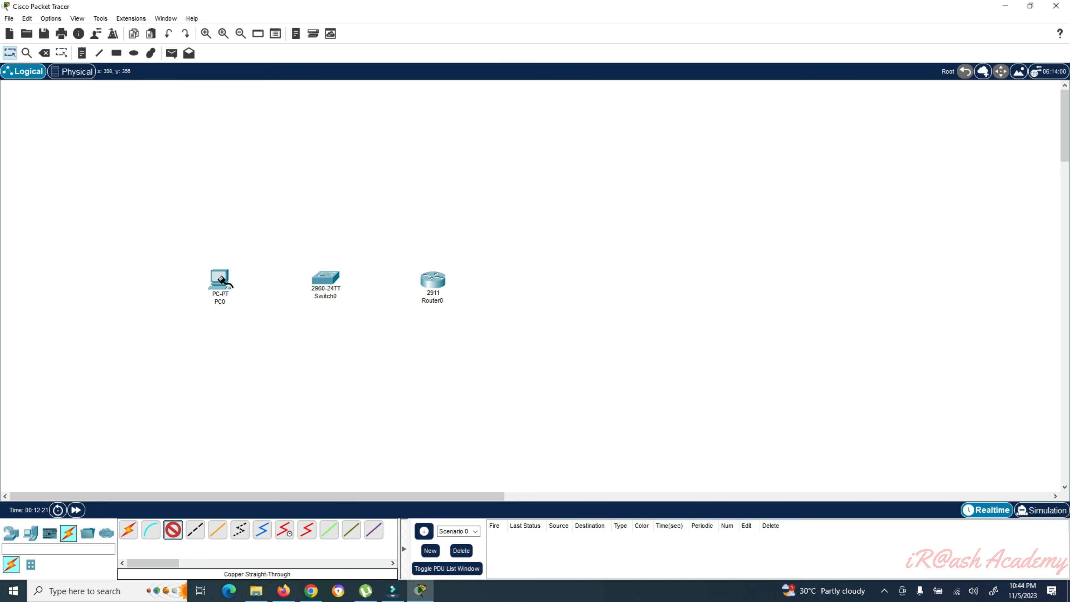
mouse_move(222, 280)
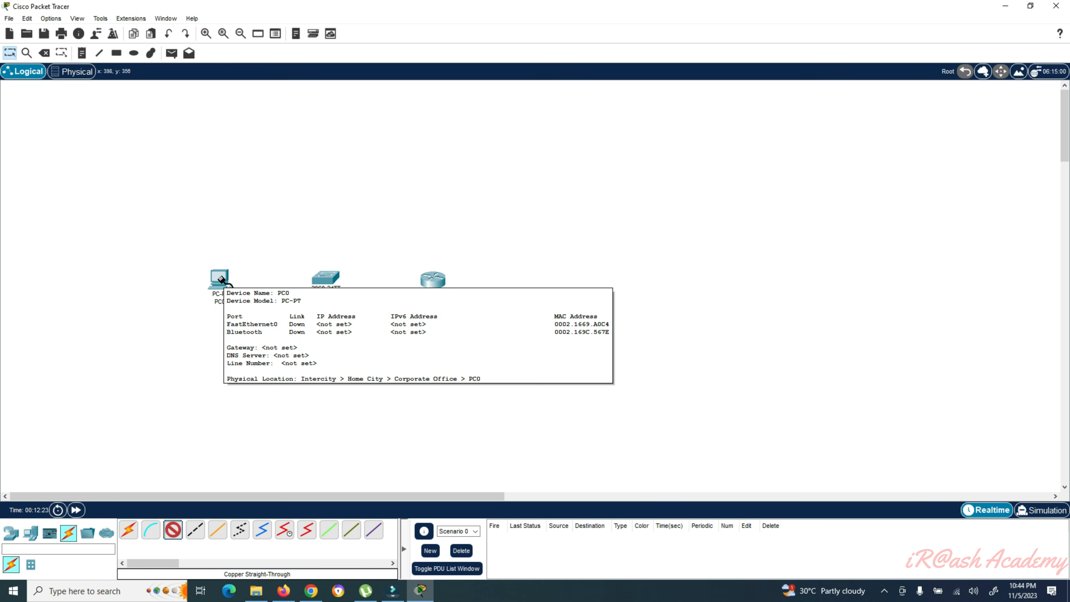
click(221, 280)
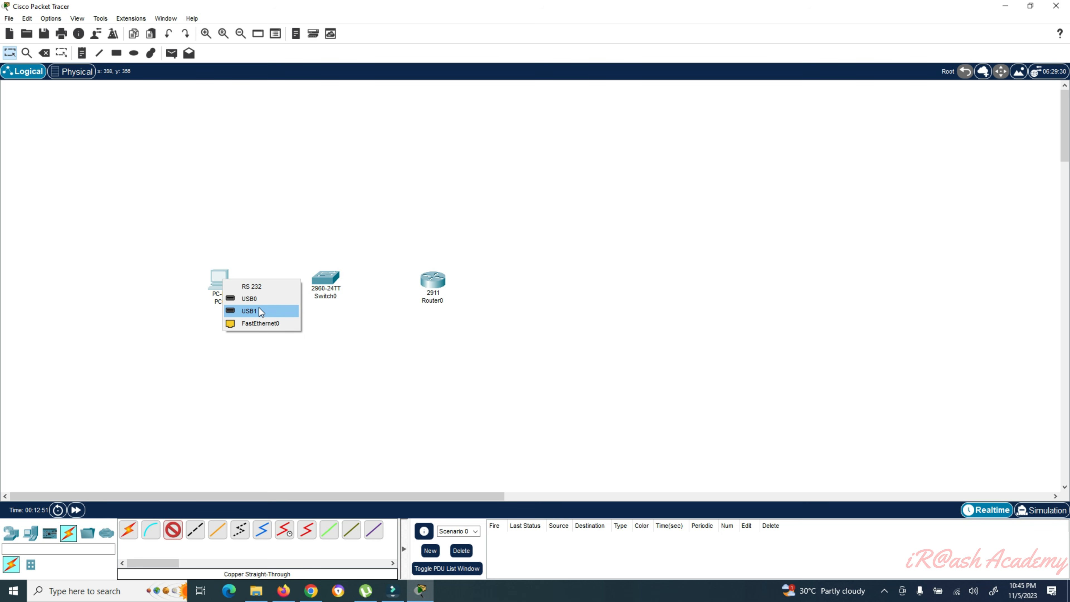
click(255, 323)
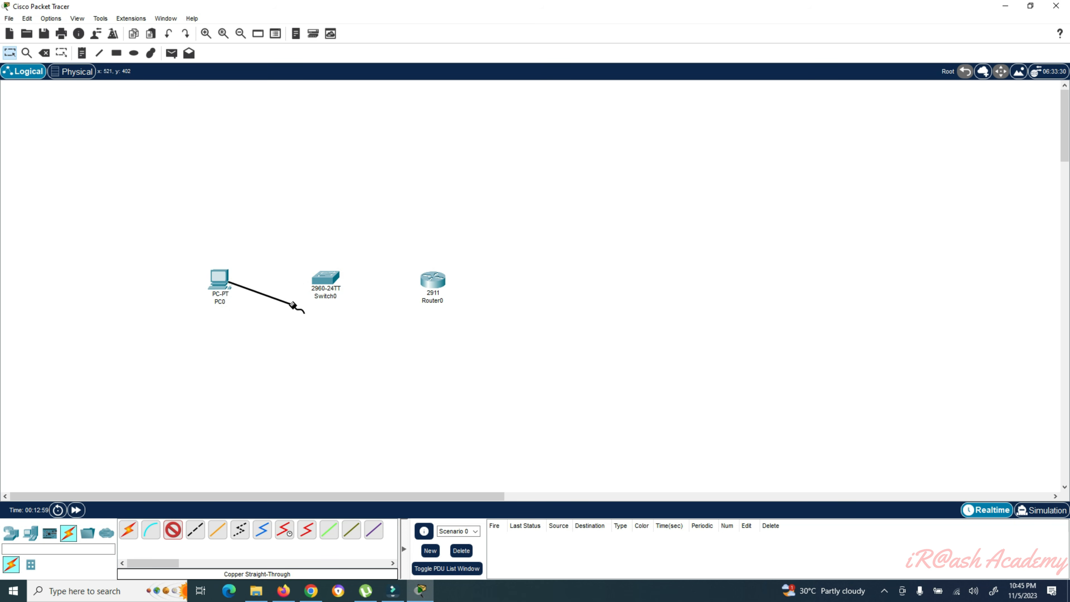
click(327, 283)
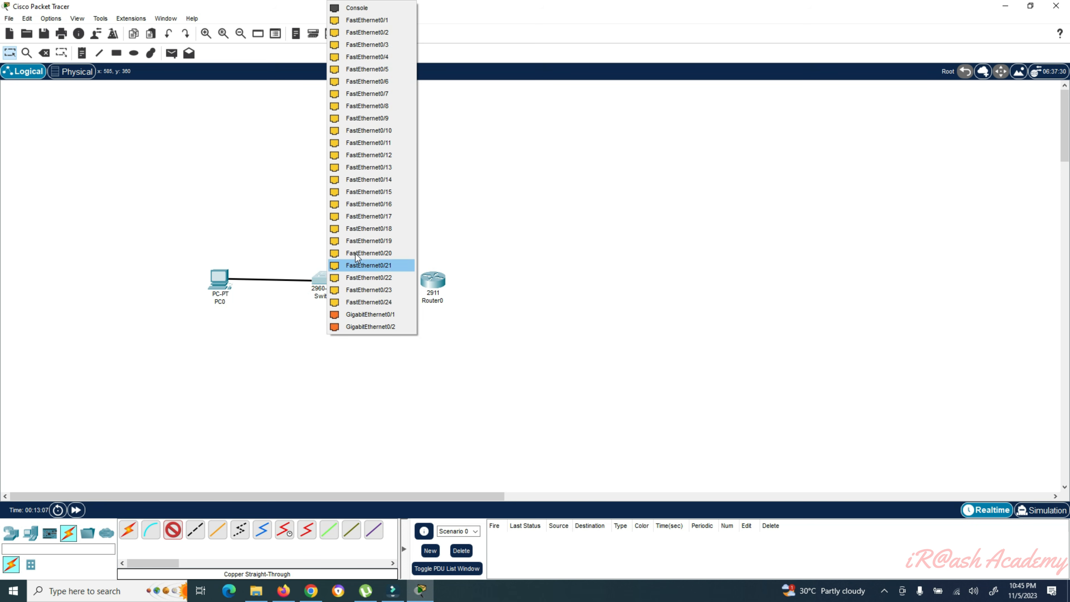
click(384, 131)
mouse_move(321, 280)
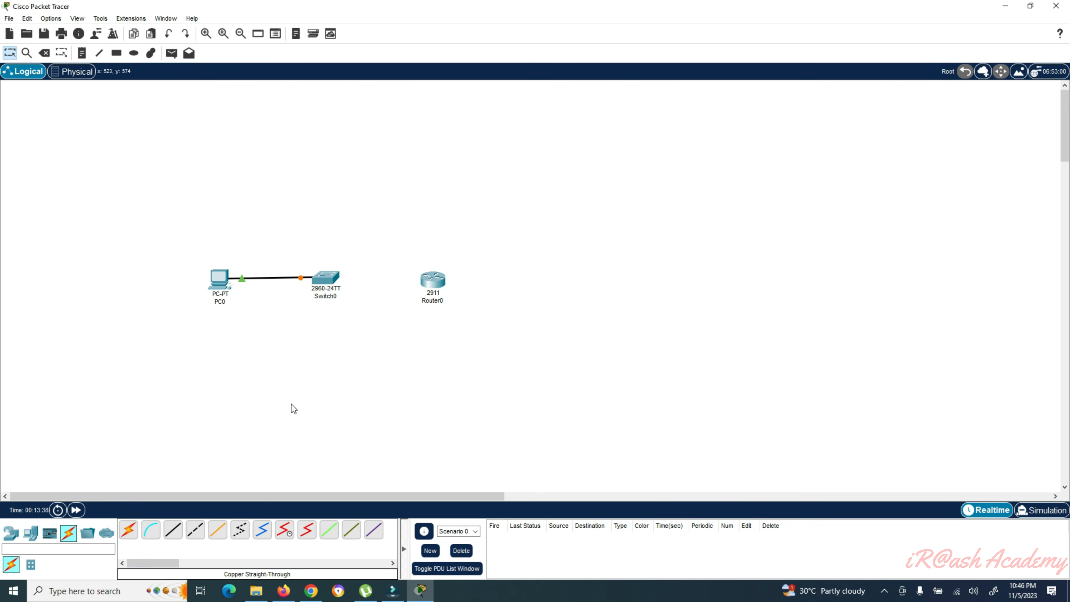
- Connect Switch0 FastEthernet0/20 to Router0 GigabitEthernet0/1 with copper straight-through, then bring up Router0's settings
click(173, 534)
click(332, 281)
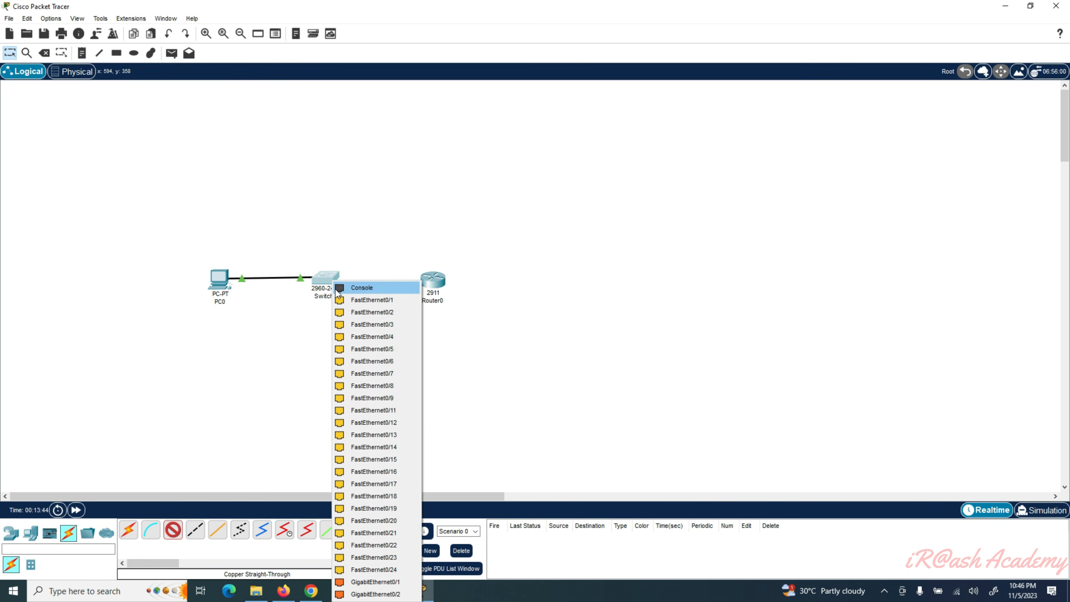
click(395, 520)
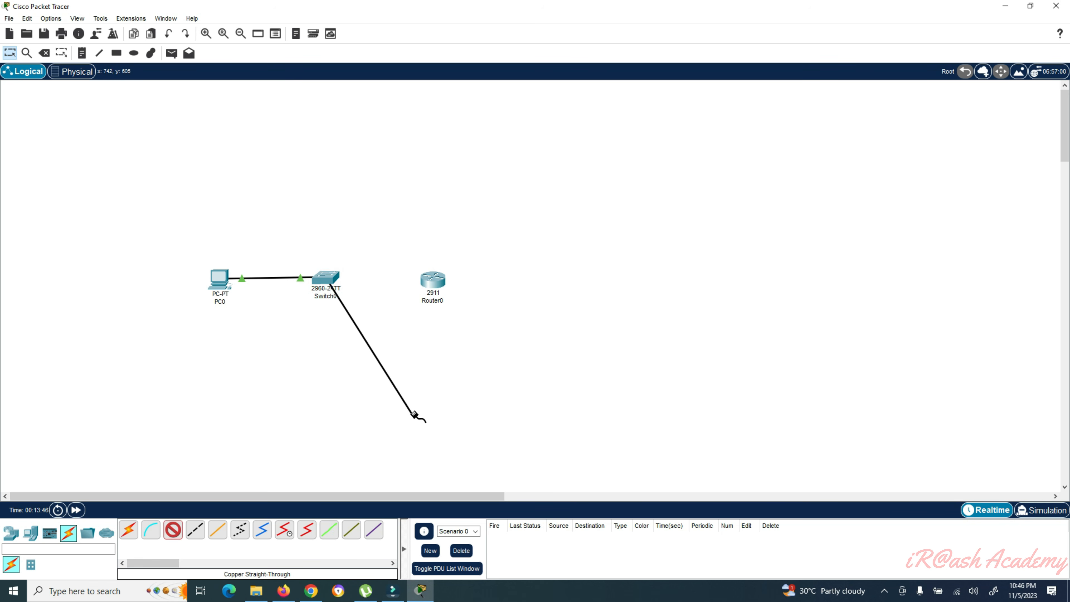
click(437, 282)
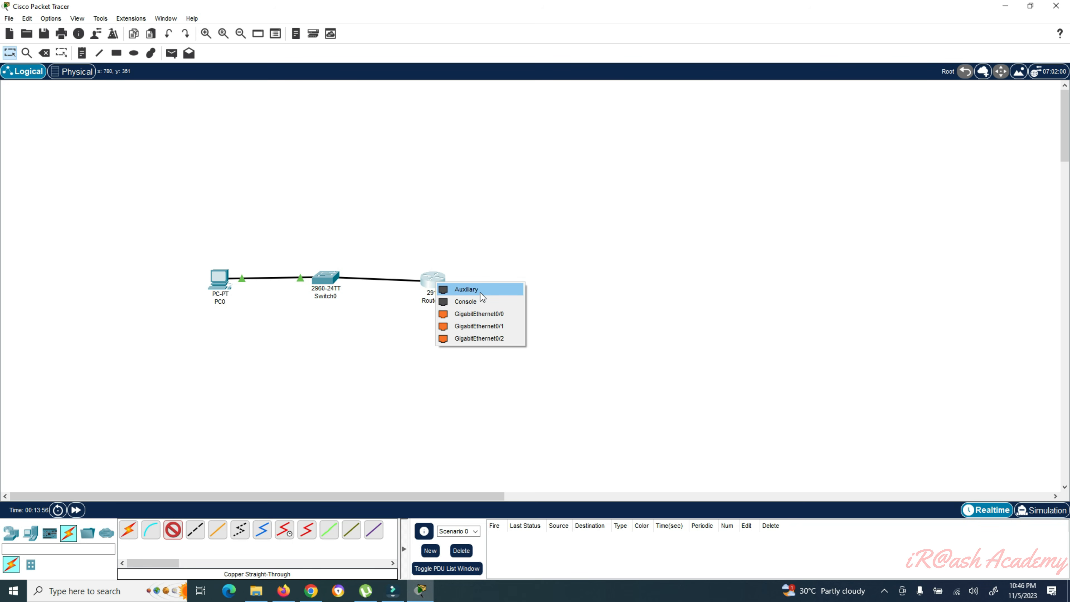
click(481, 327)
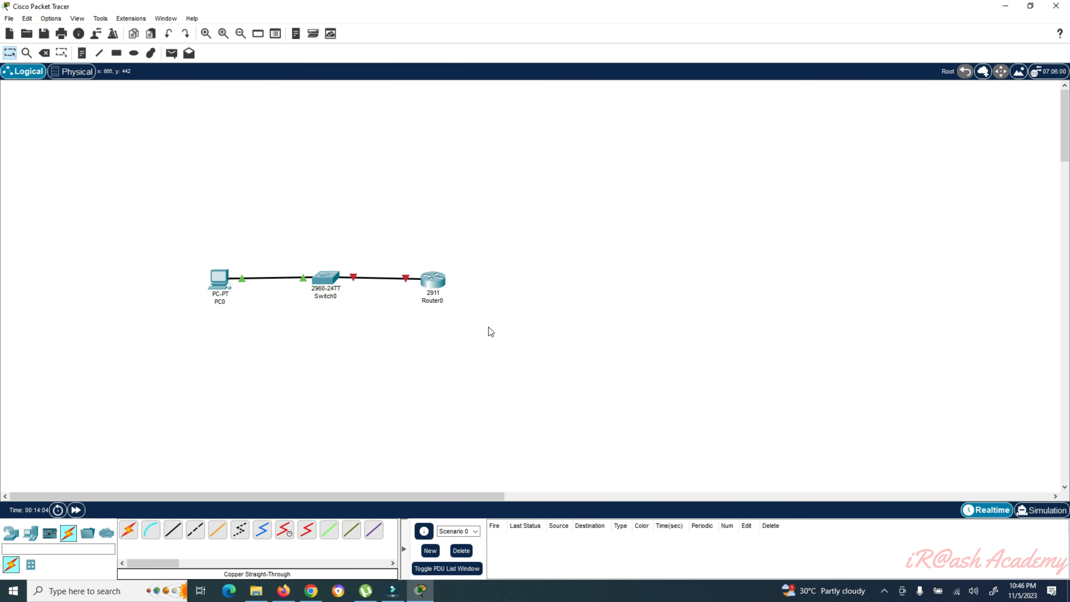
click(433, 281)
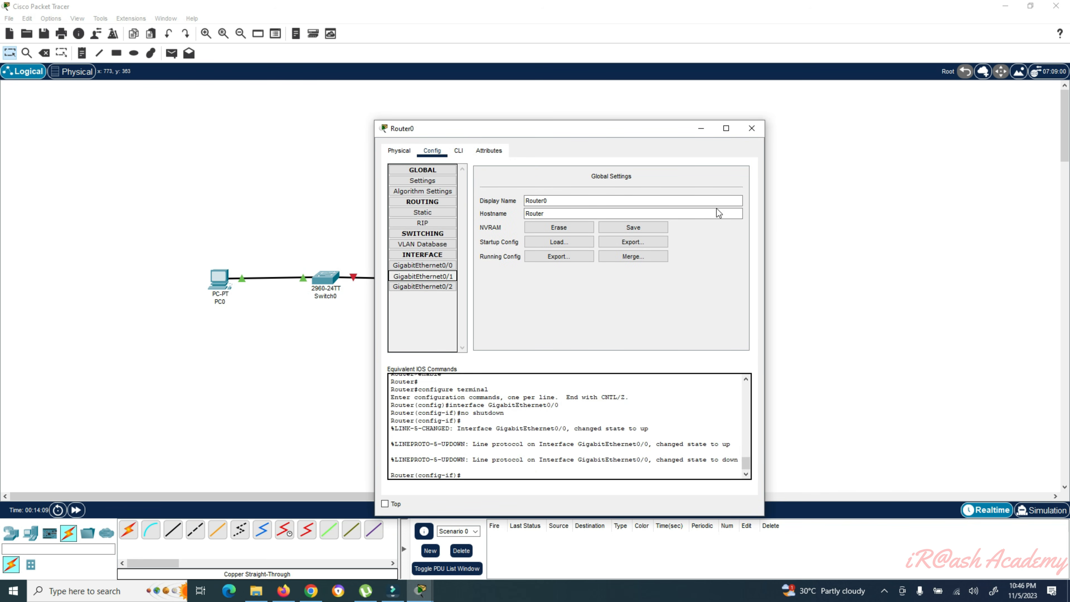
- Set Router0's GigabitEthernet0/1 Port Status to On and close the device window
click(426, 276)
click(738, 187)
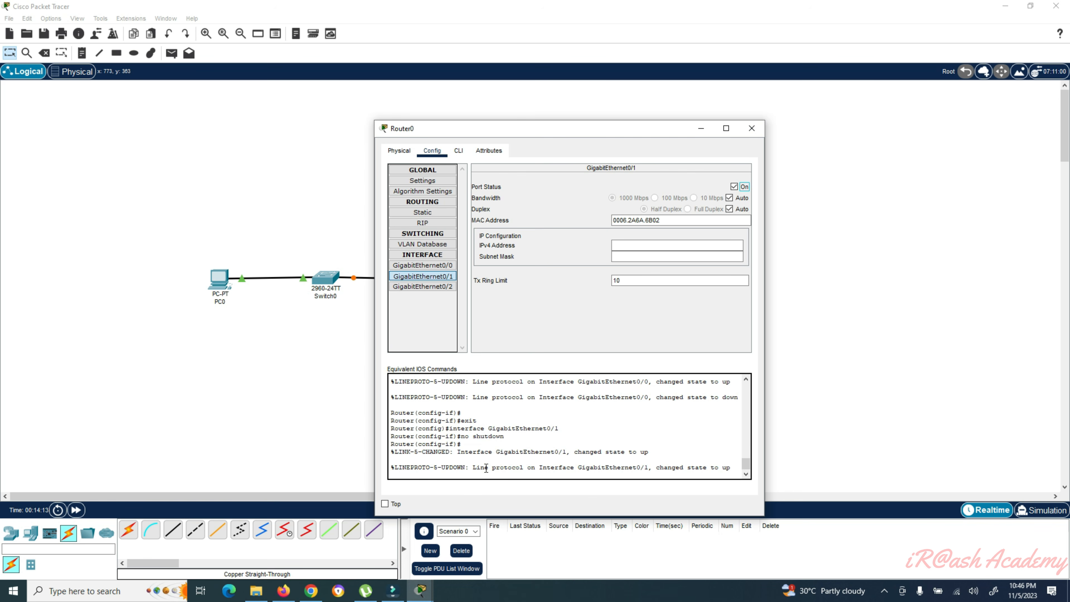
click(752, 129)
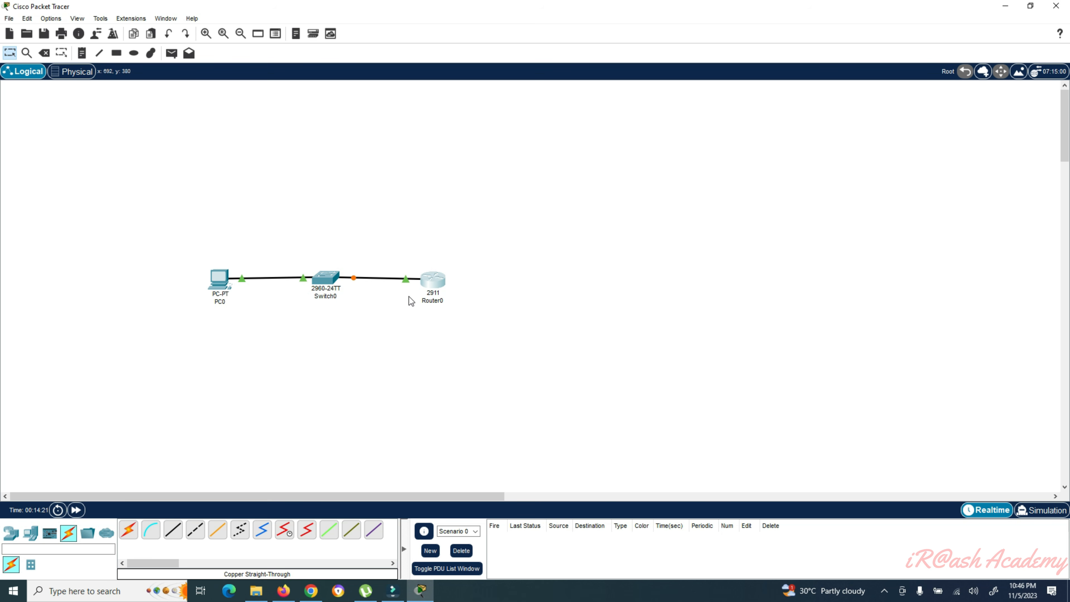
- Have a blank Packet Tracer workspace showing beside the Capture.PNG reference image
mouse_move(432, 288)
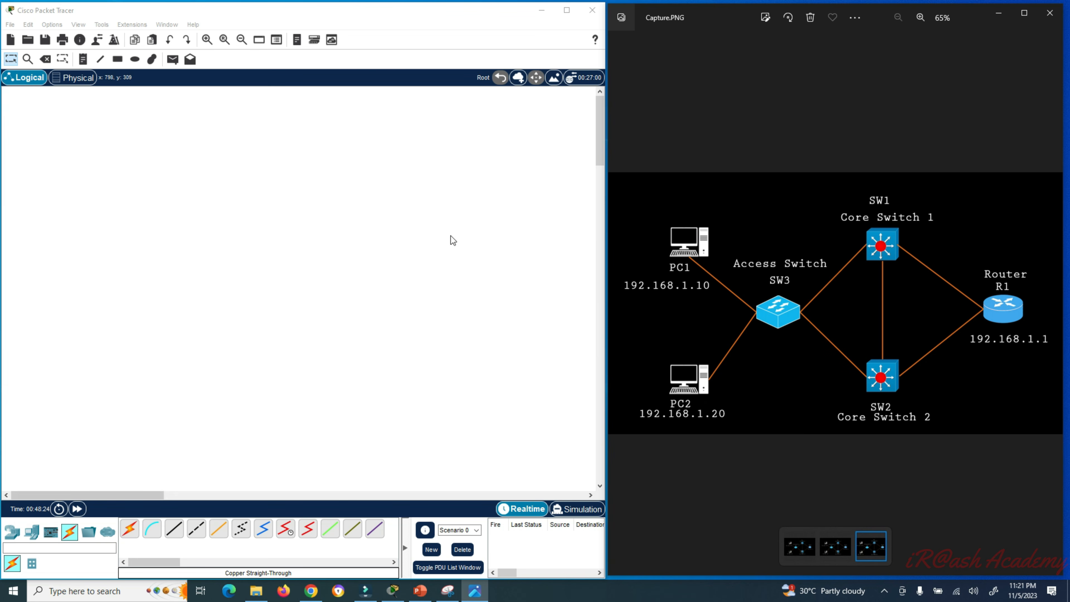
- Place two PCs on the canvas, PC1 upper left and PC2 below it
click(34, 535)
click(34, 534)
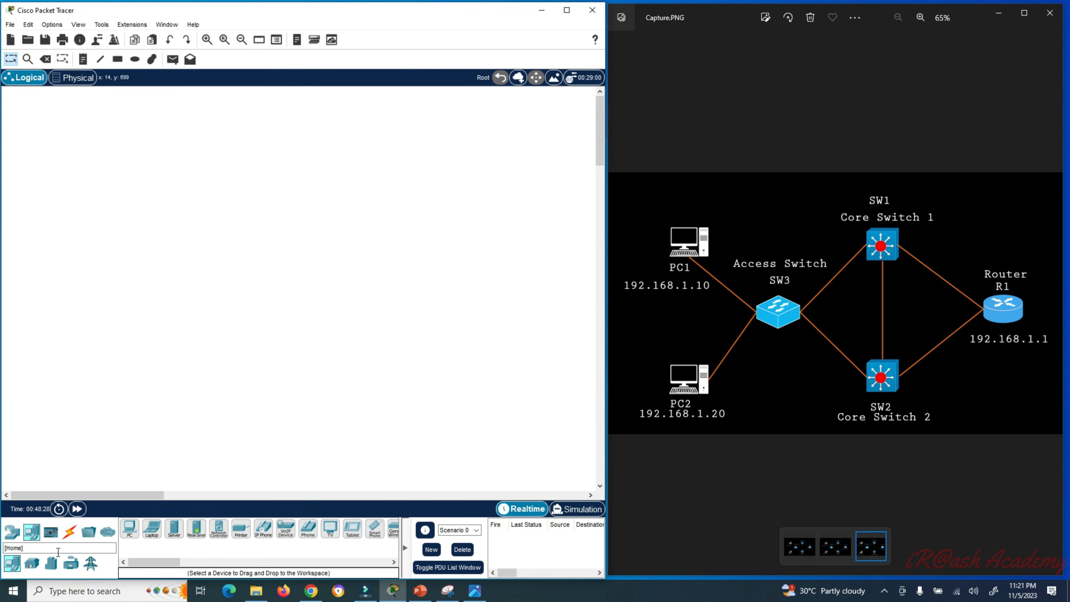
drag(129, 529, 98, 213)
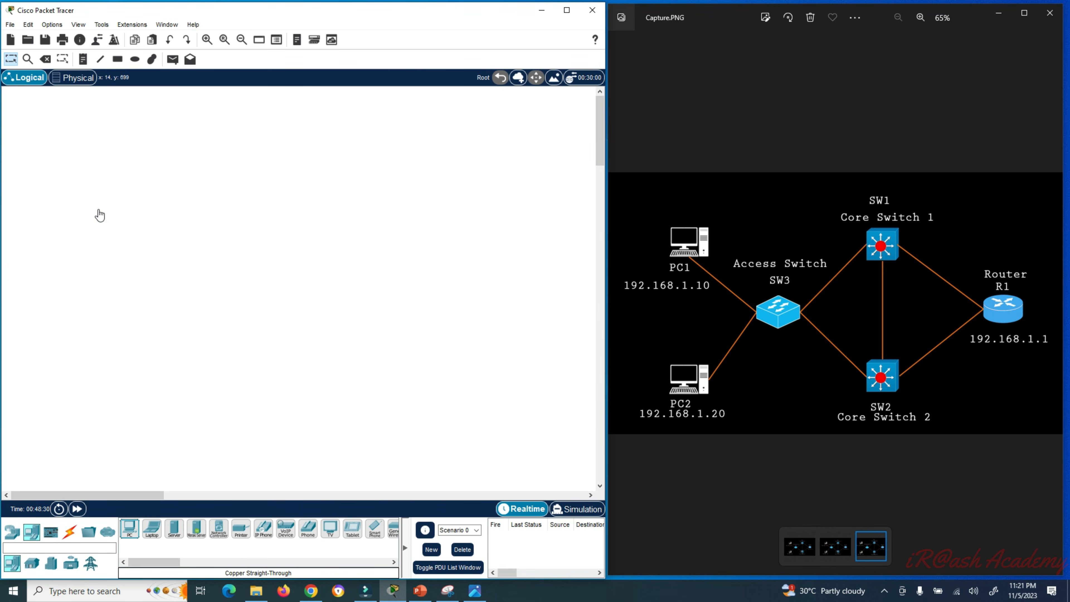
drag(130, 529, 97, 317)
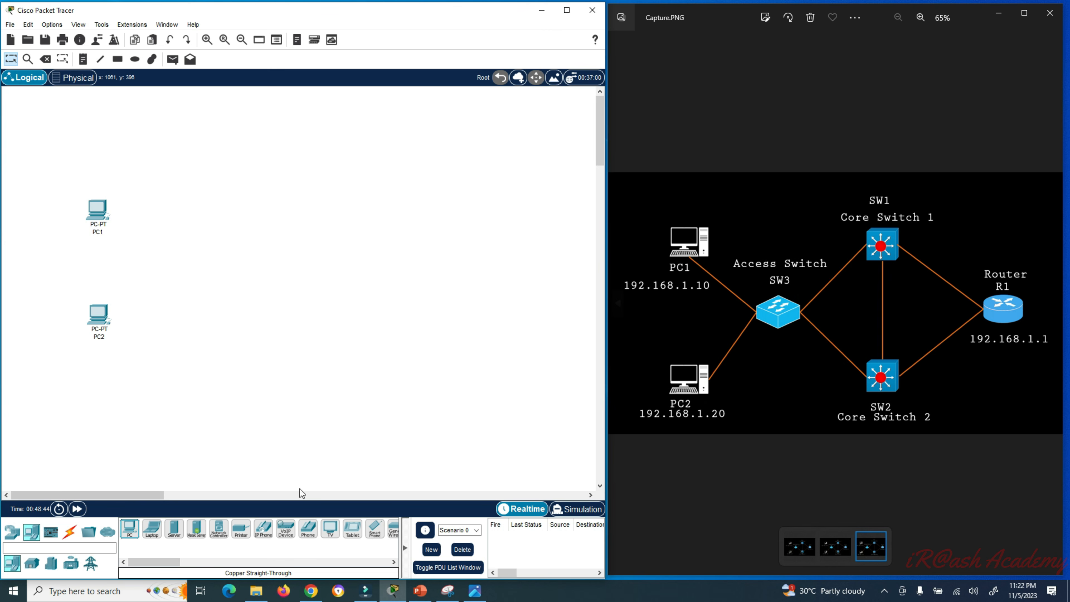
- Add a 2960 access switch between the PCs and two 3560-24PS multilayer switches to the right
click(13, 534)
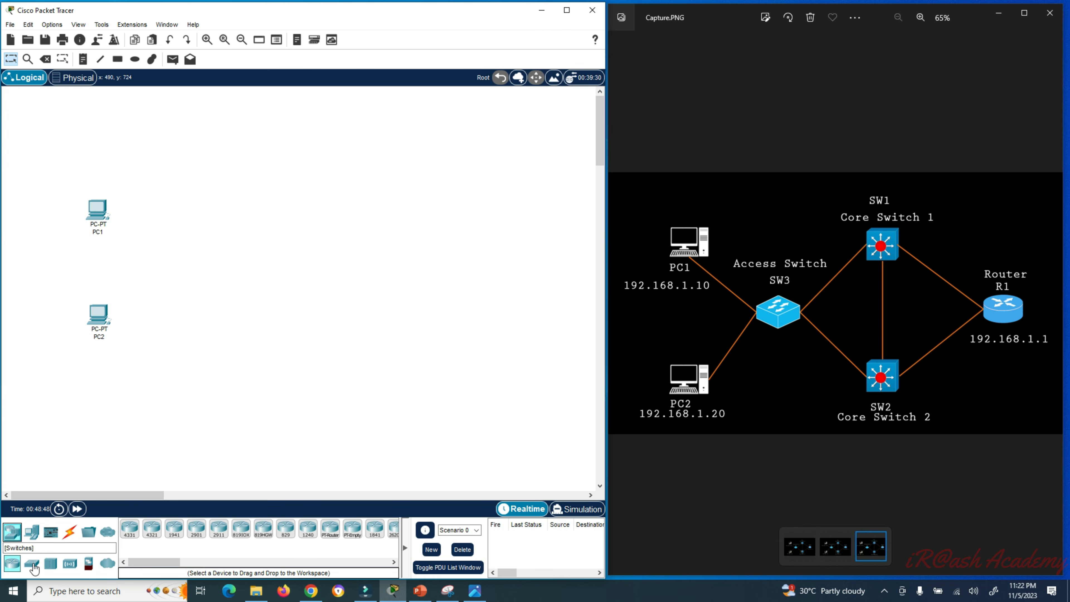
click(32, 565)
drag(132, 536, 186, 272)
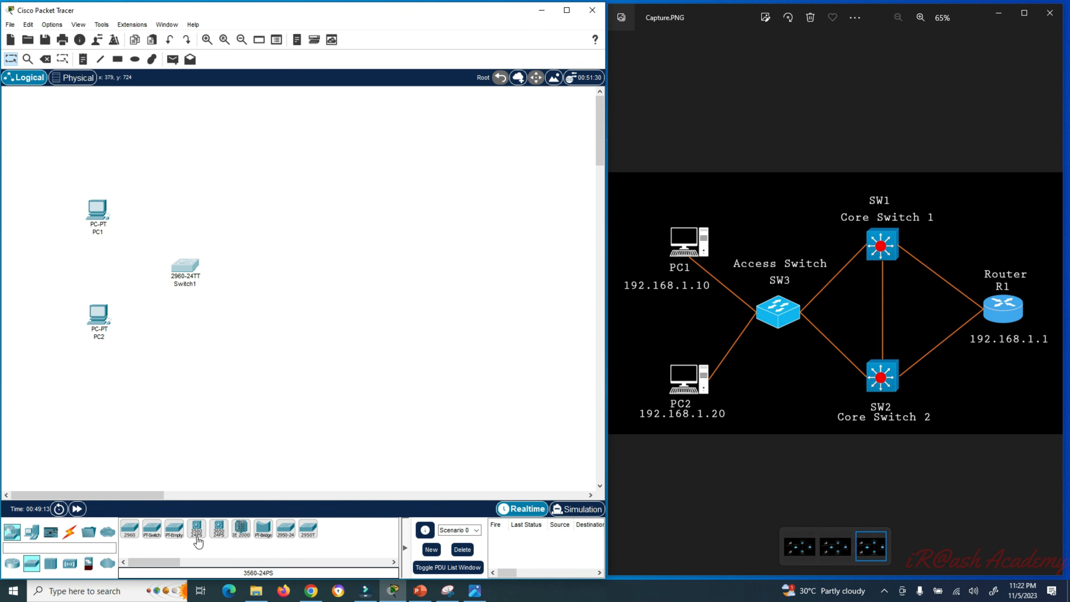
drag(198, 542, 289, 216)
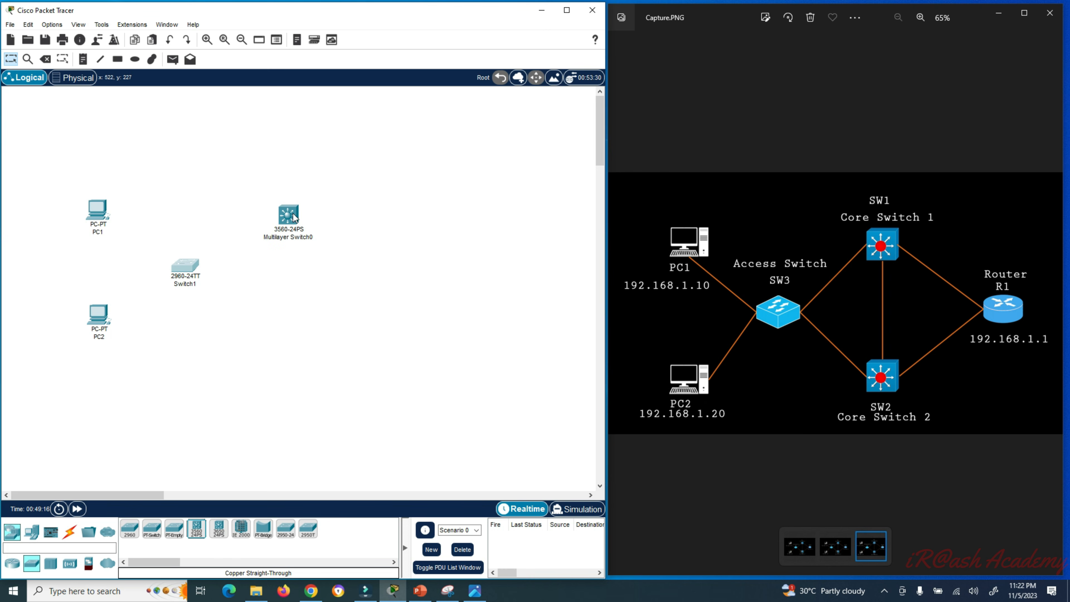
drag(196, 533, 291, 340)
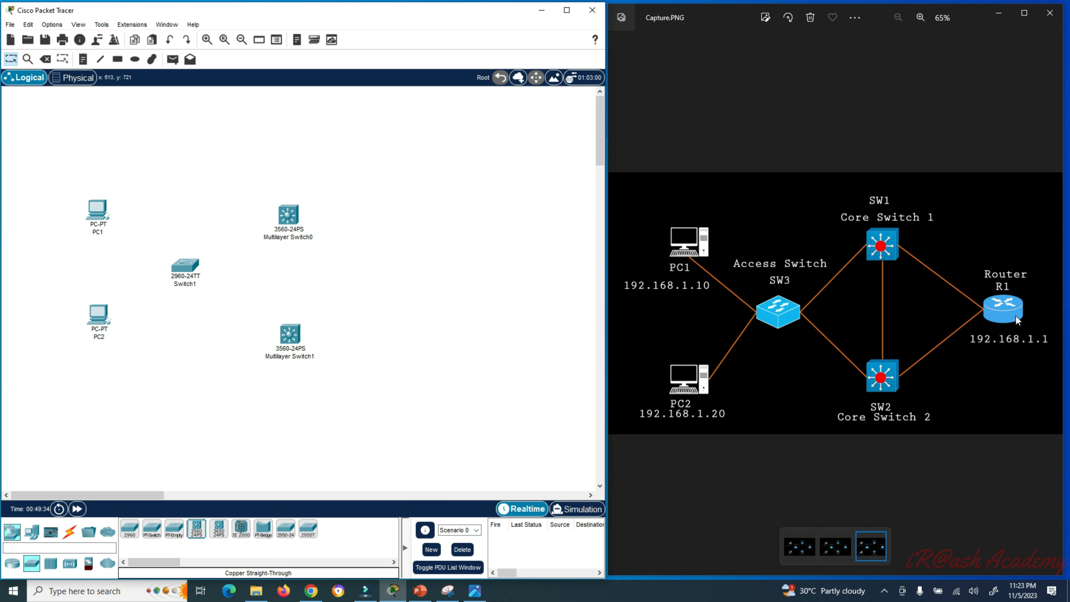
- Place a 2911 router to the right of the switches
click(12, 563)
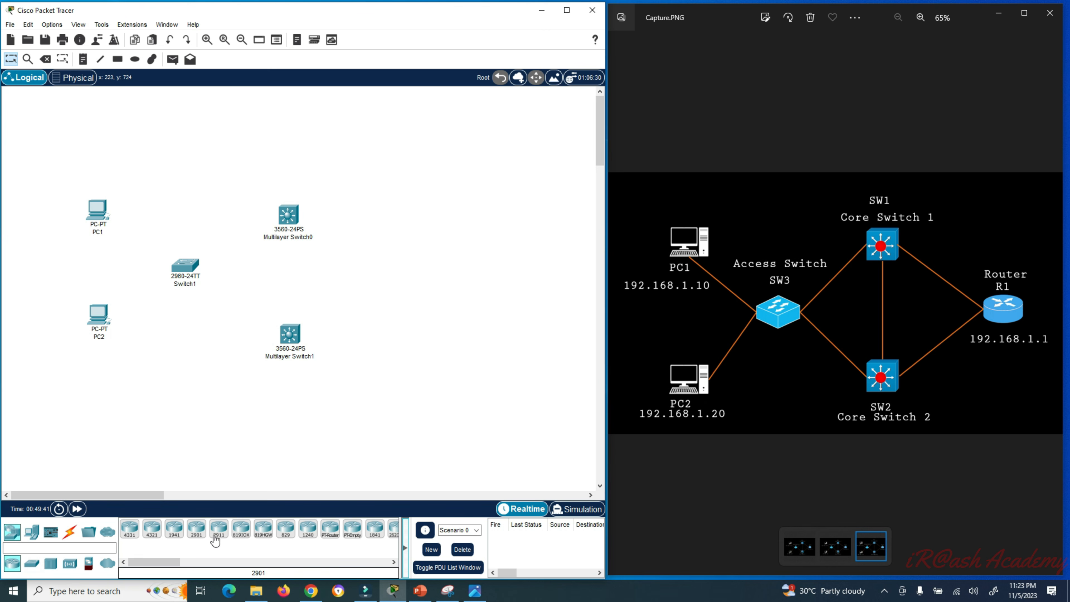
drag(221, 535, 376, 313)
drag(415, 284, 414, 276)
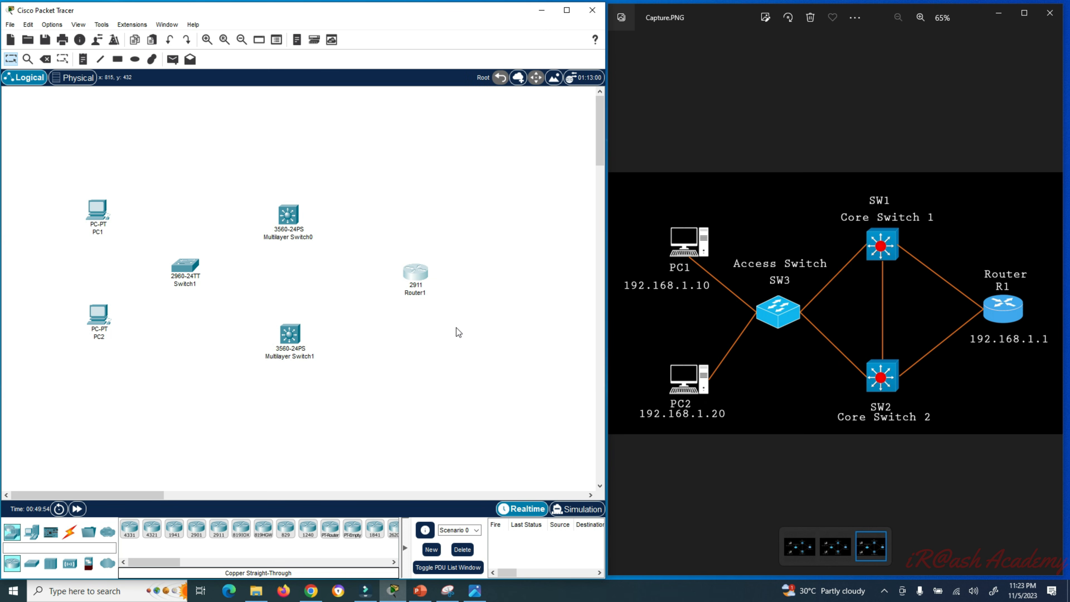
- Cable PC1 and PC2 FastEthernet0 to Switch1 FastEthernet0/1 and 0/2 with copper straight-through
click(69, 535)
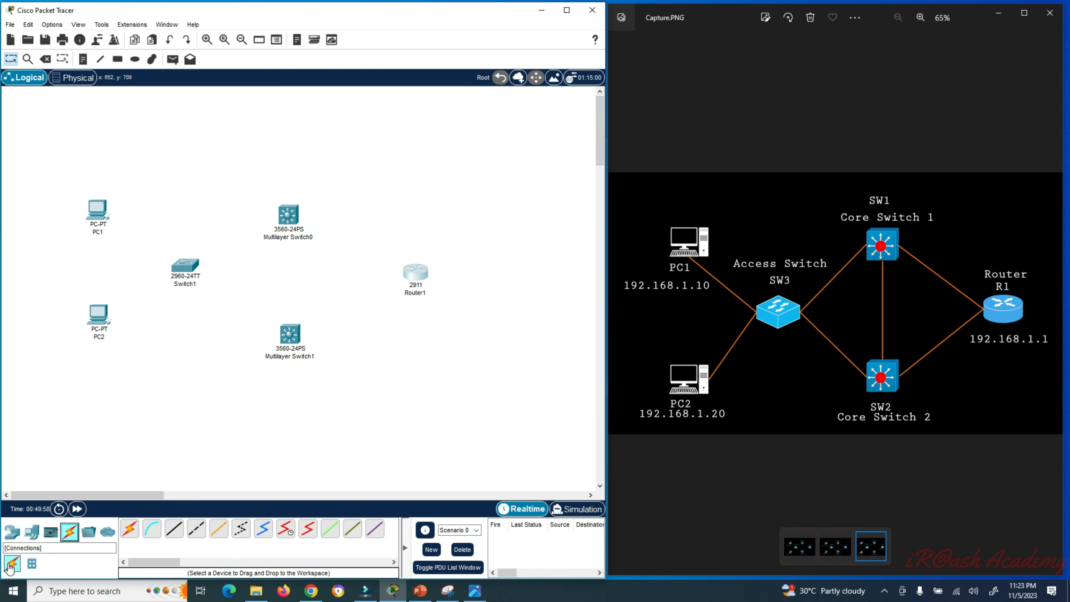
click(174, 529)
click(102, 217)
click(141, 260)
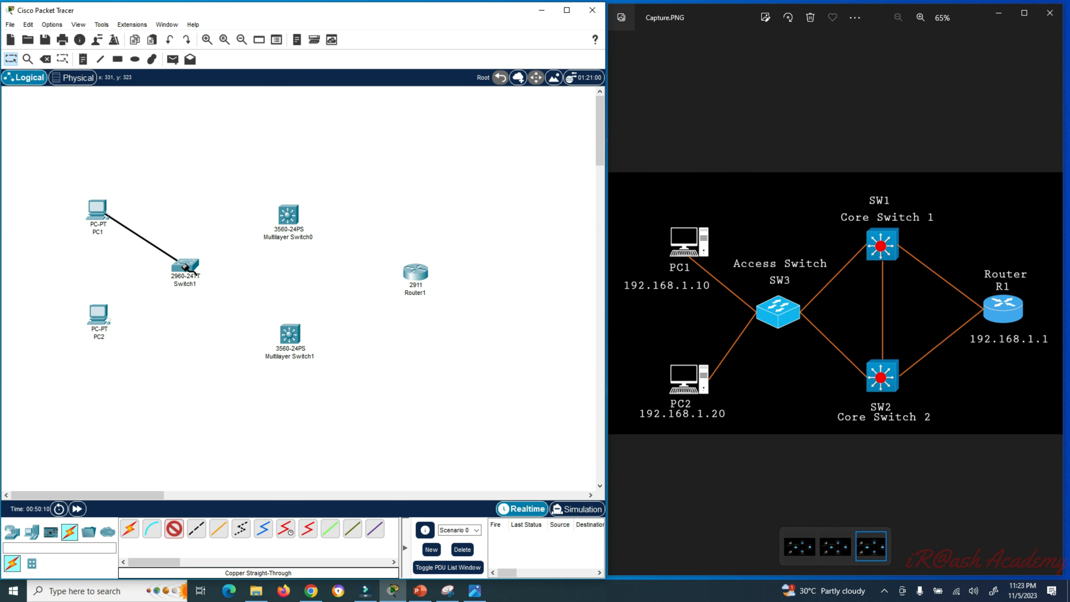
click(186, 268)
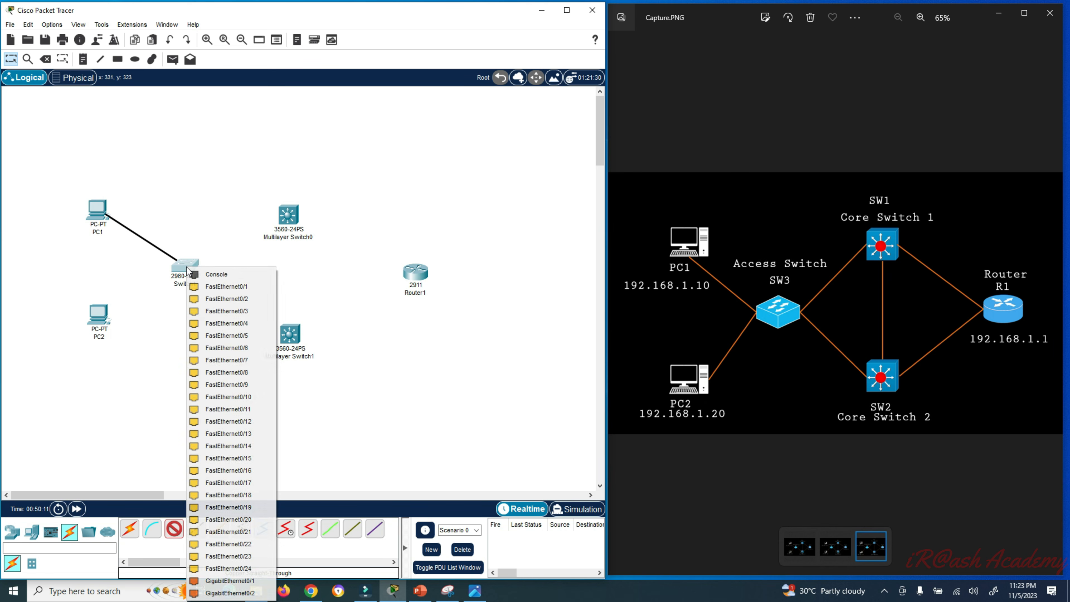
click(230, 287)
click(175, 531)
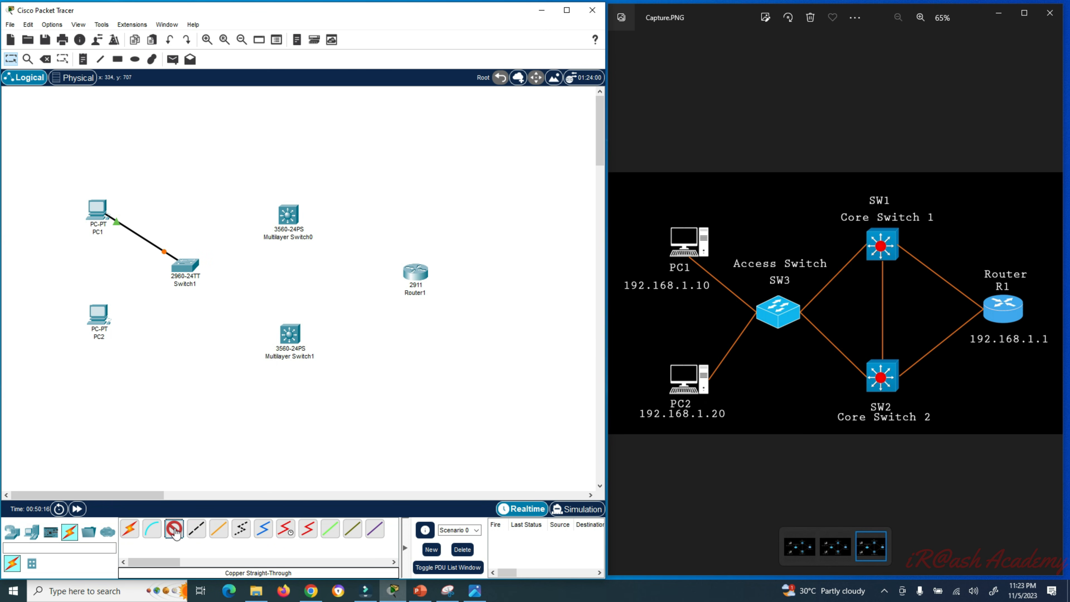
click(99, 319)
click(134, 361)
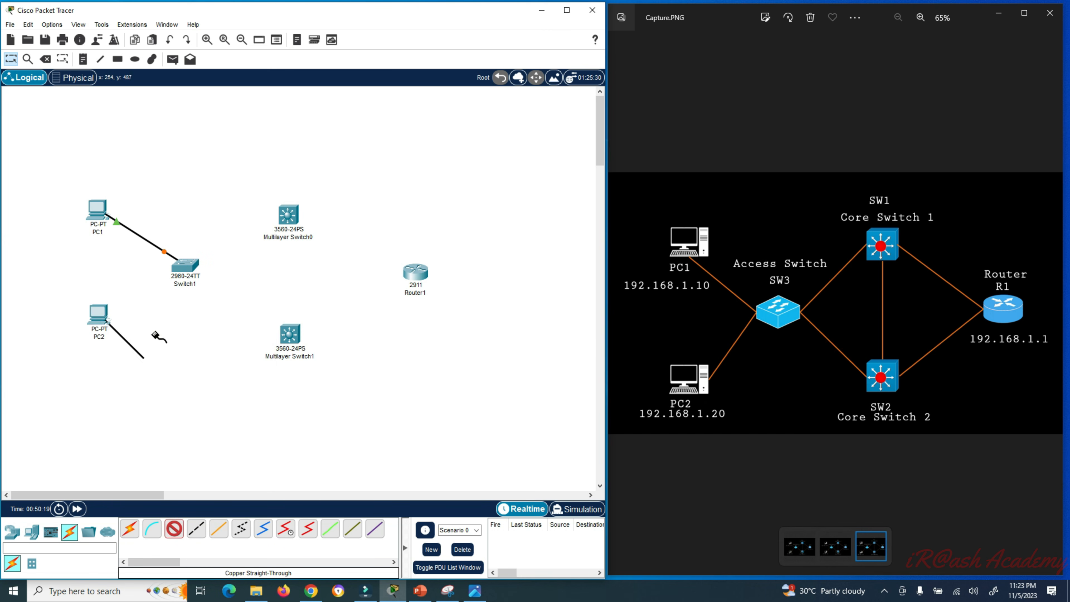
click(183, 269)
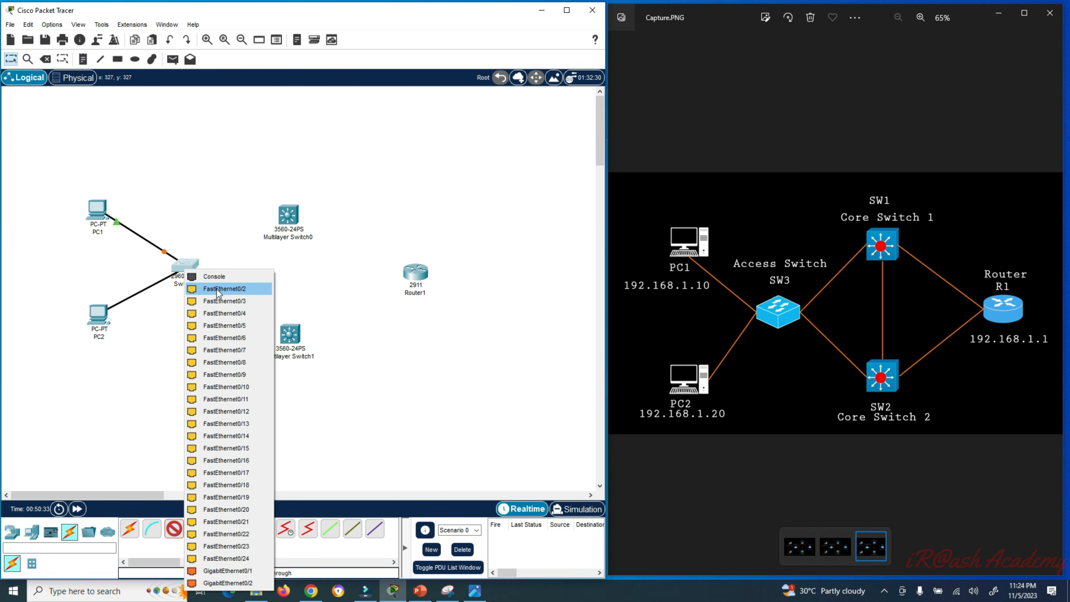
click(216, 289)
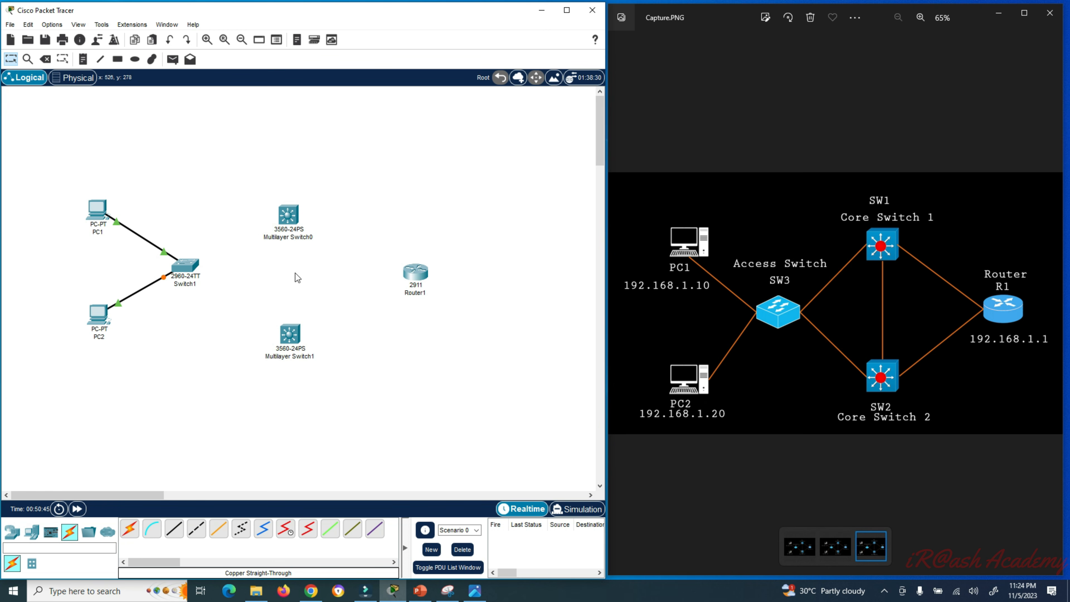
- Uplink Switch1 Fa0/3 and Fa0/4 to Fa0/1 on Multilayer Switch0 and Multilayer Switch1
click(176, 534)
click(188, 270)
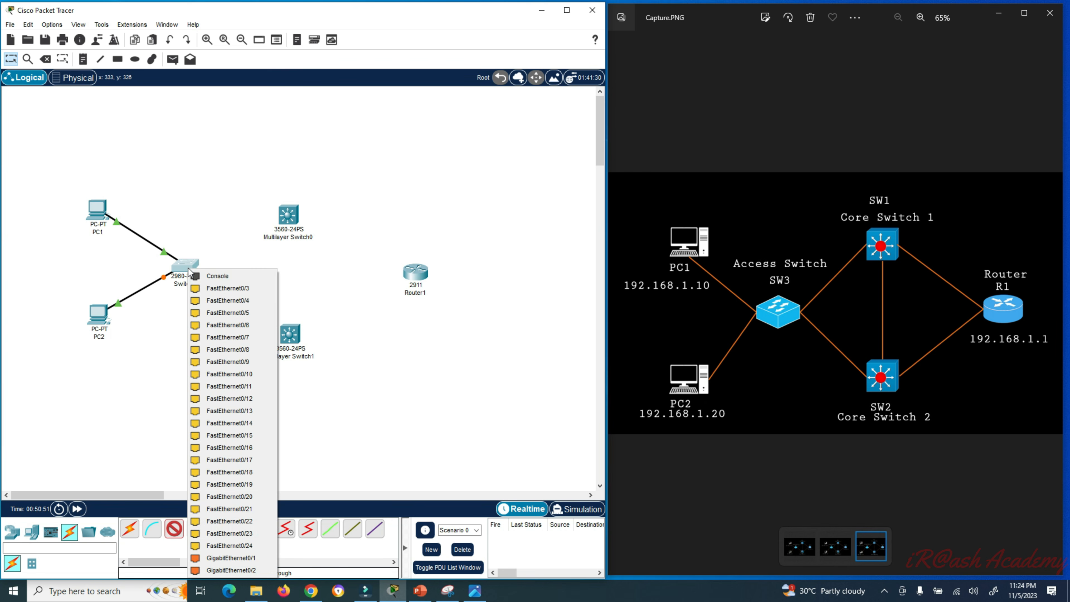
click(228, 290)
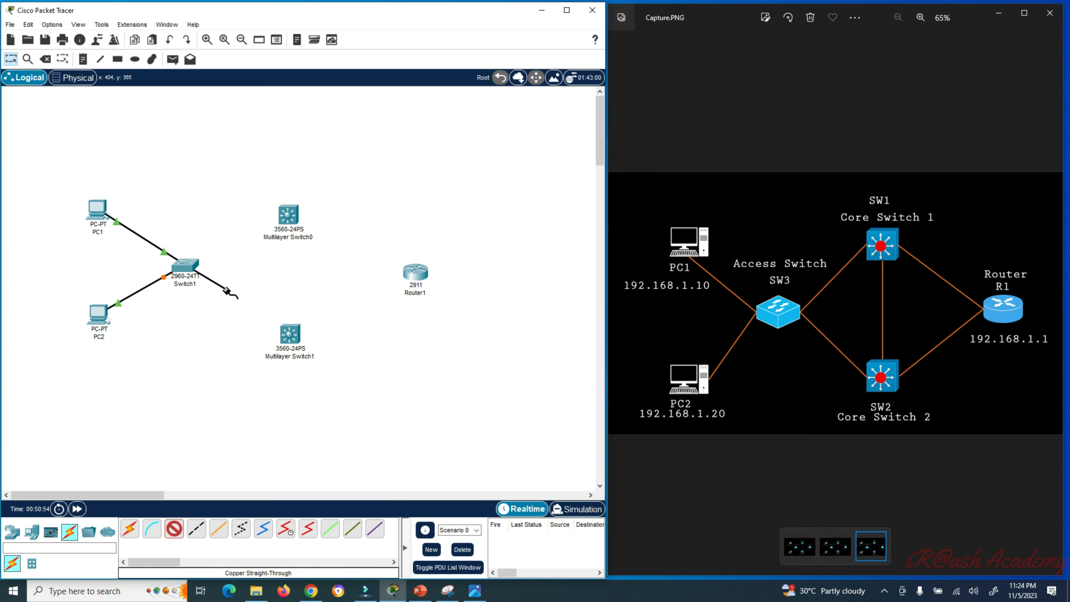
click(288, 220)
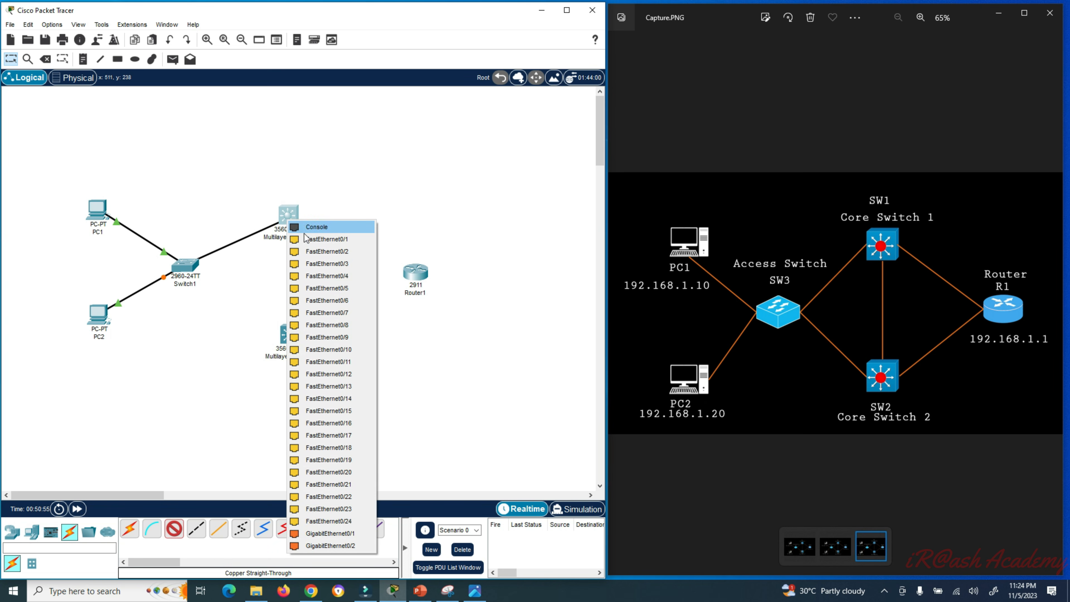
click(325, 240)
click(175, 532)
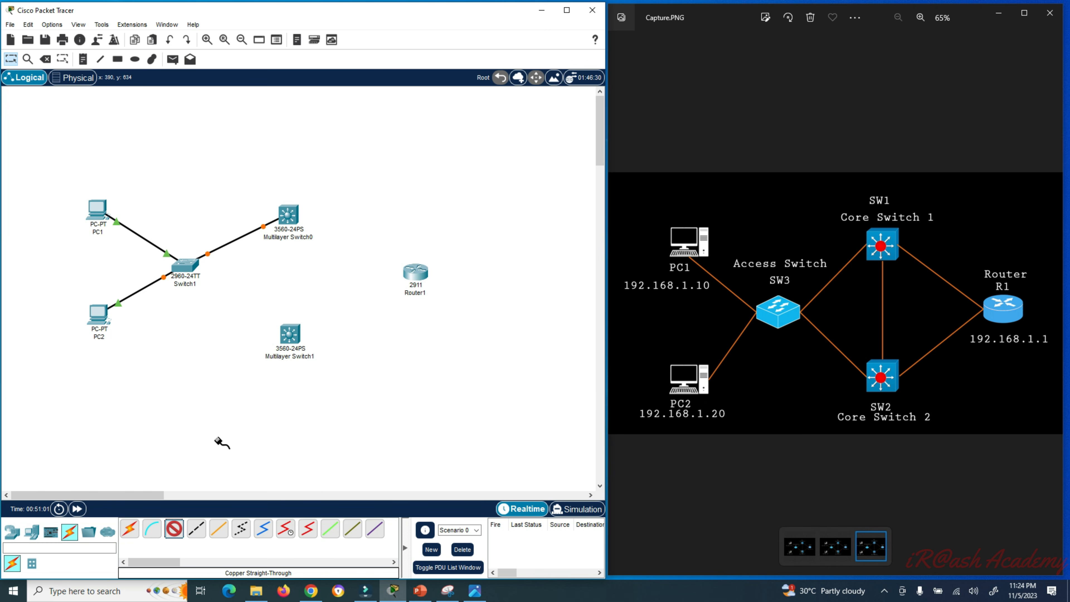
click(187, 269)
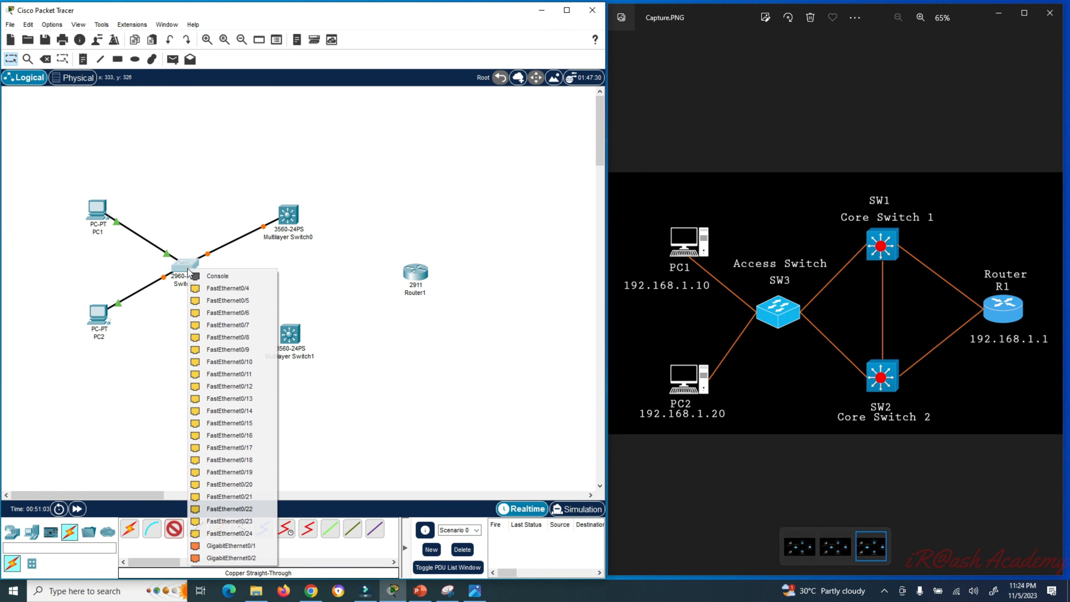
click(217, 290)
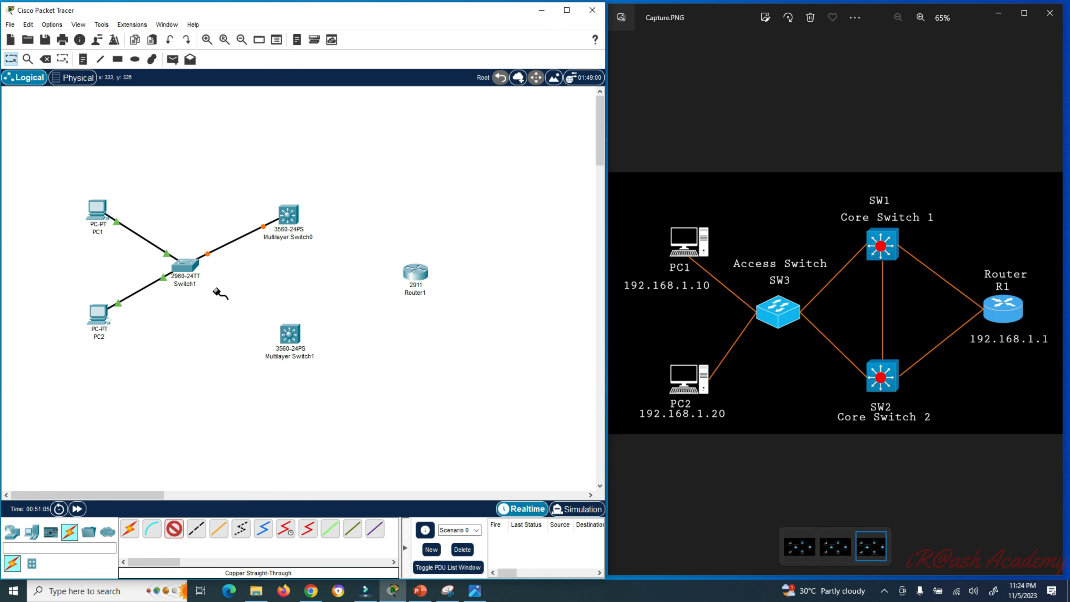
click(294, 336)
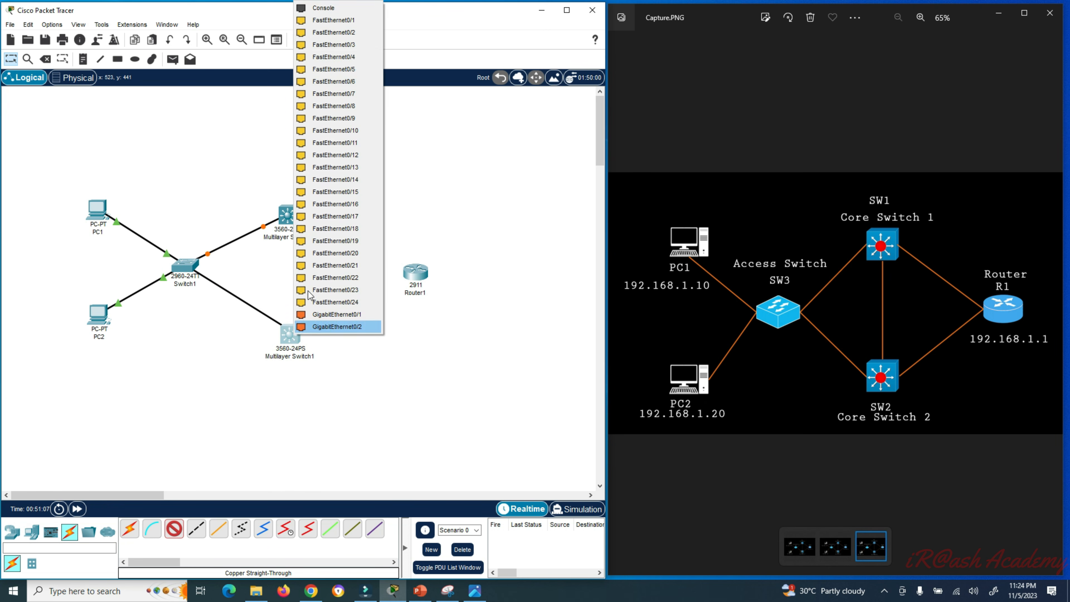
click(337, 20)
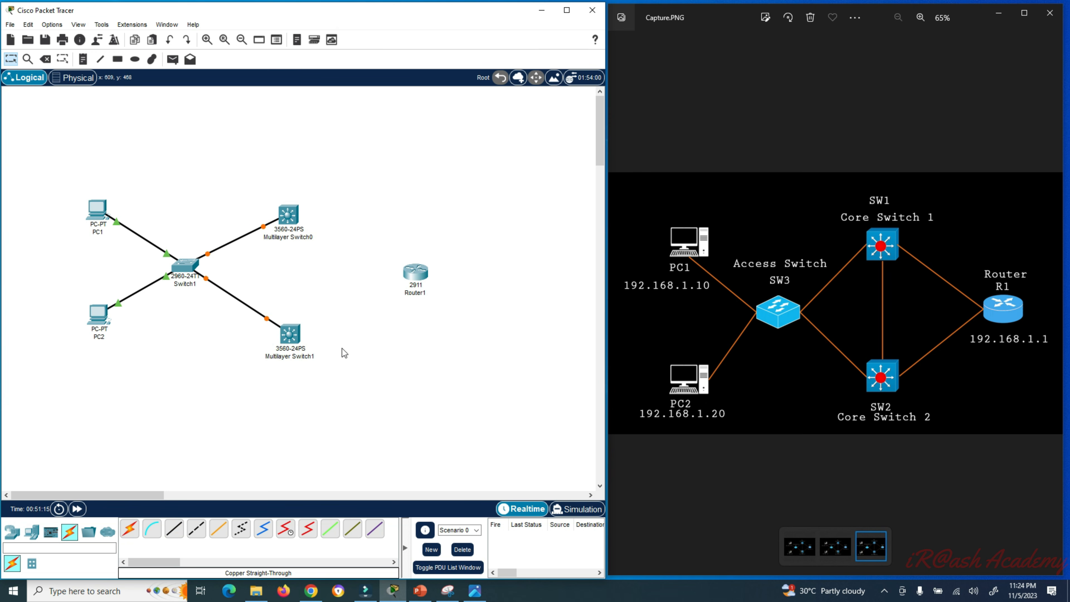
- Link Multilayer Switch0 and Multilayer Switch1 on their FastEthernet0/2 ports
click(174, 534)
click(289, 216)
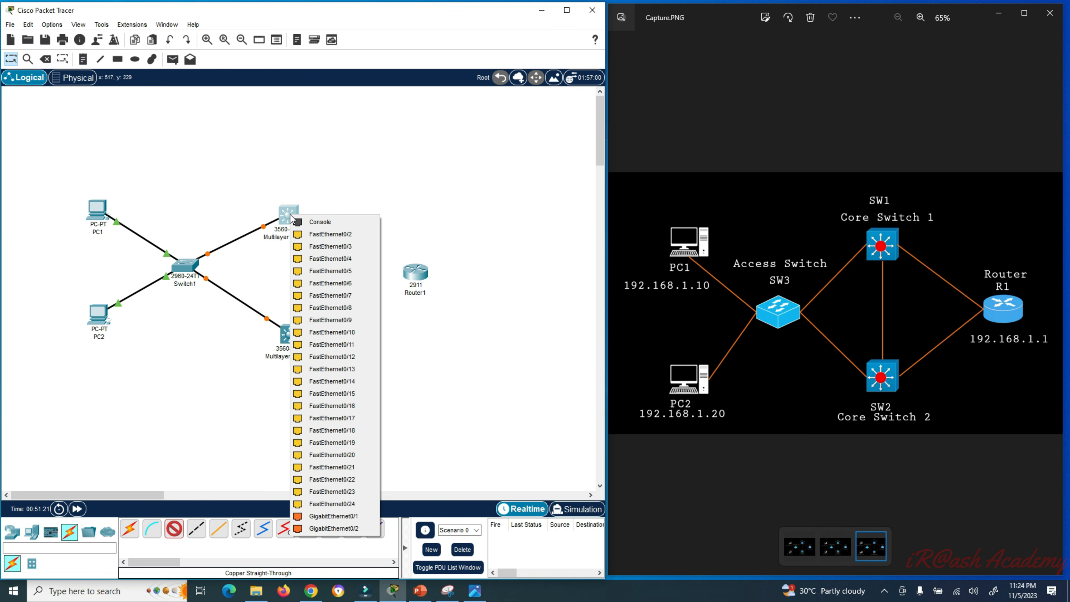
click(329, 235)
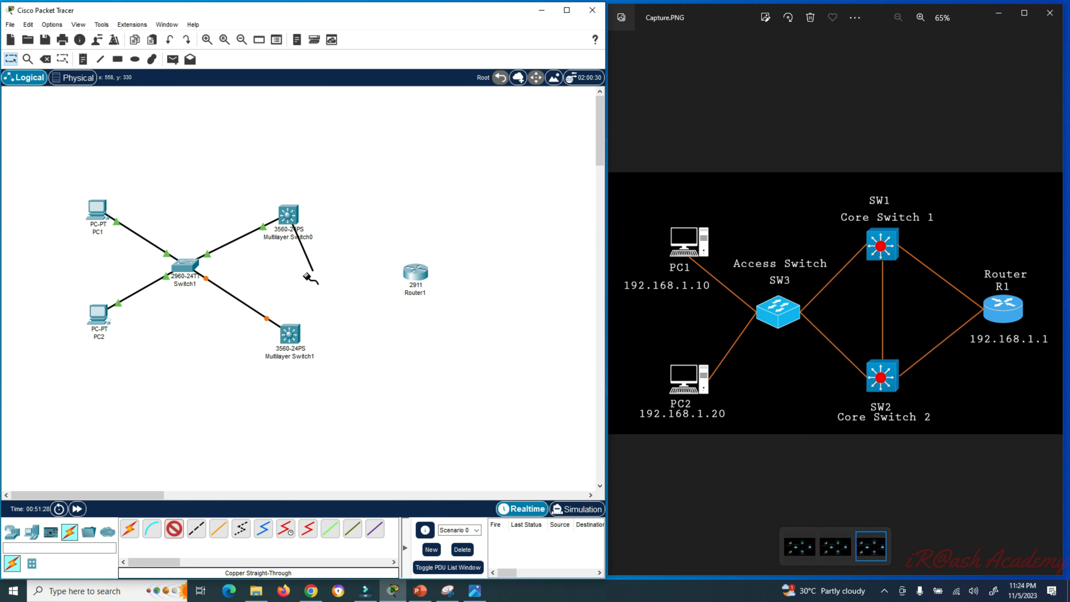
mouse_move(290, 335)
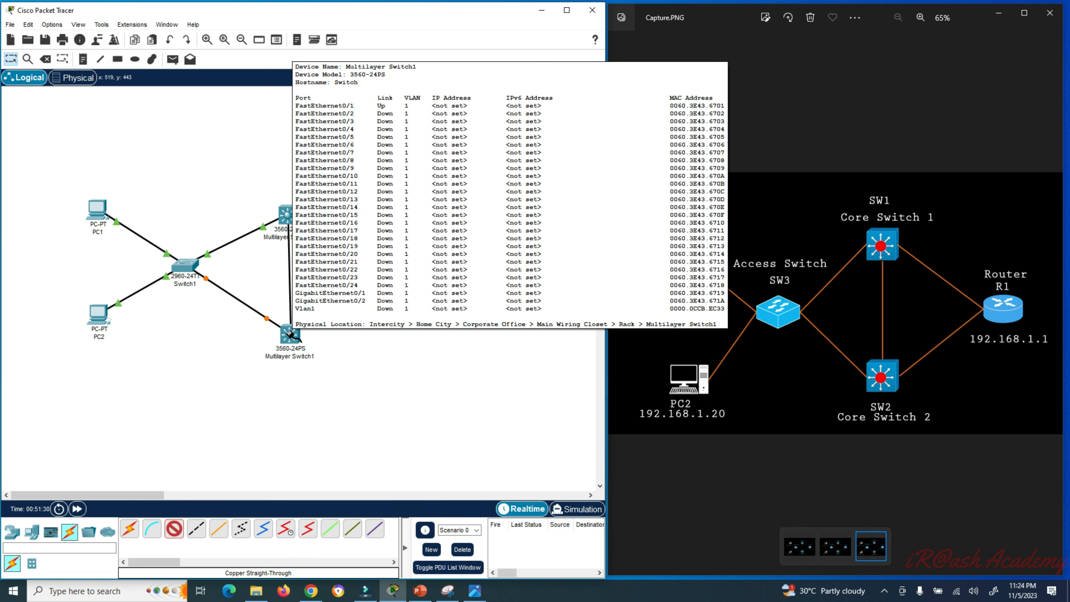
click(292, 337)
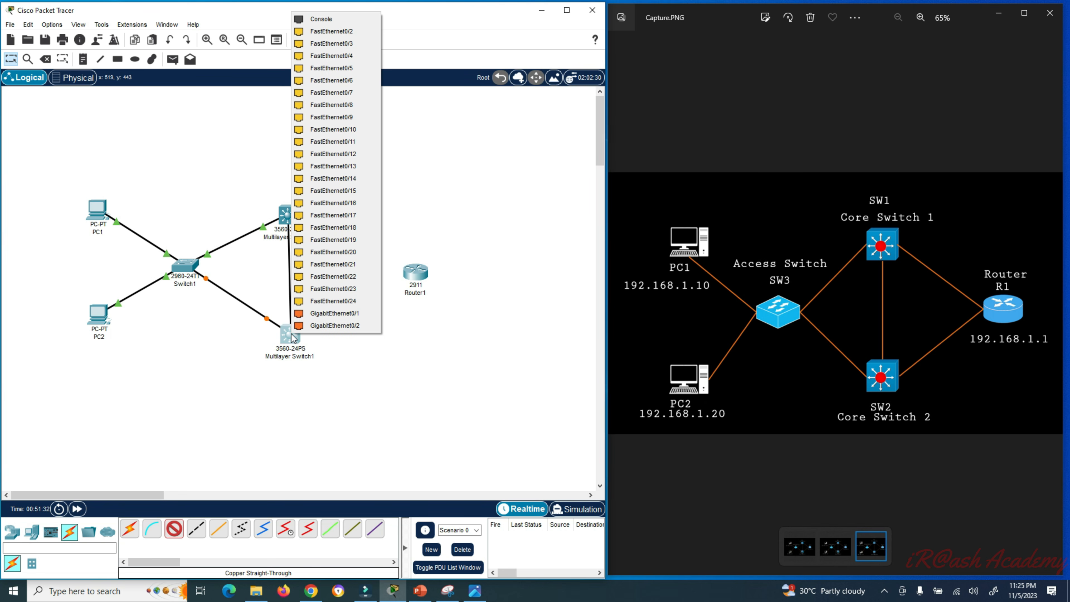
click(332, 32)
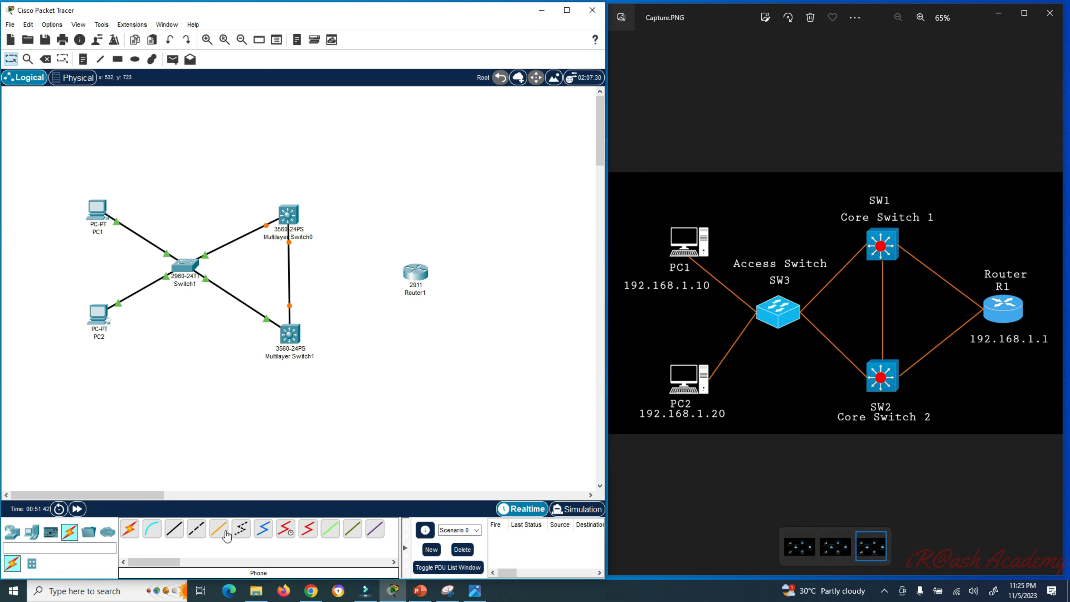
- Cable Multilayer Switch0 and 1 Fa0/3 to Router1 GigabitEthernet0/0 and 0/1
click(174, 529)
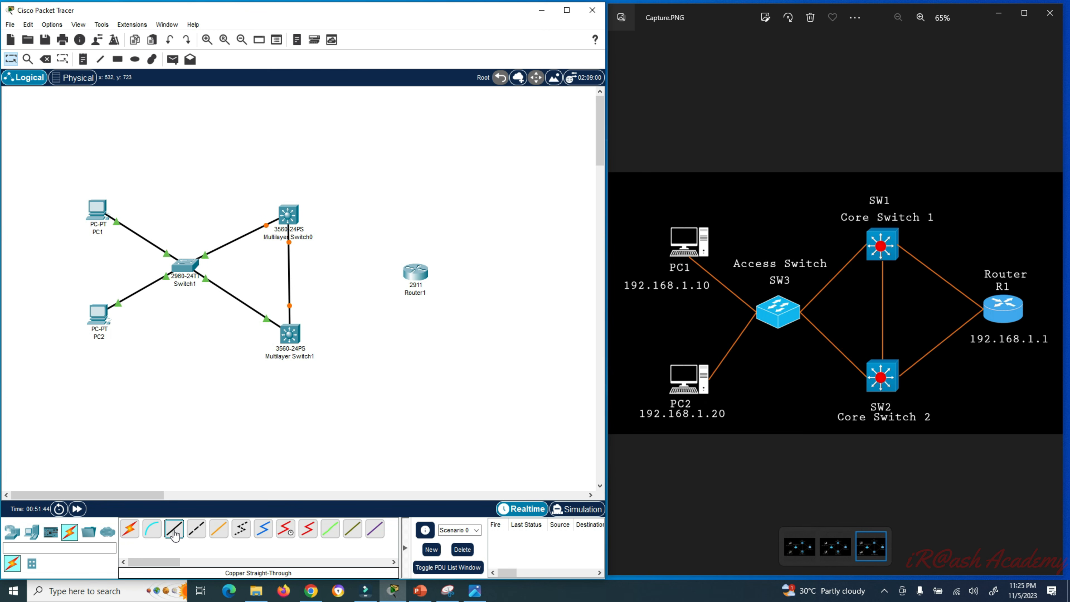
click(292, 215)
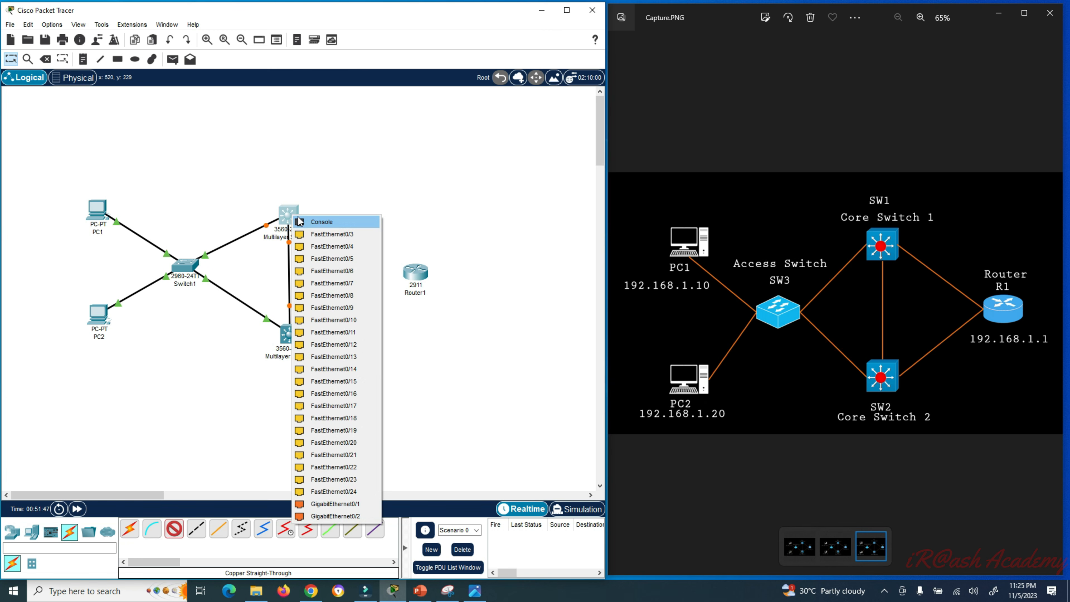
click(333, 235)
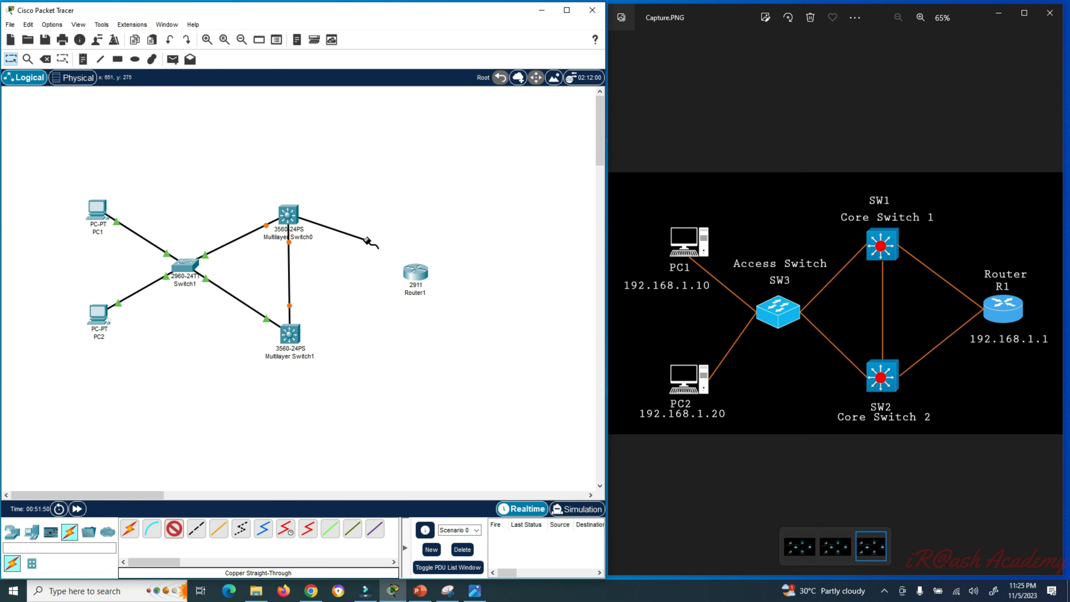
click(413, 277)
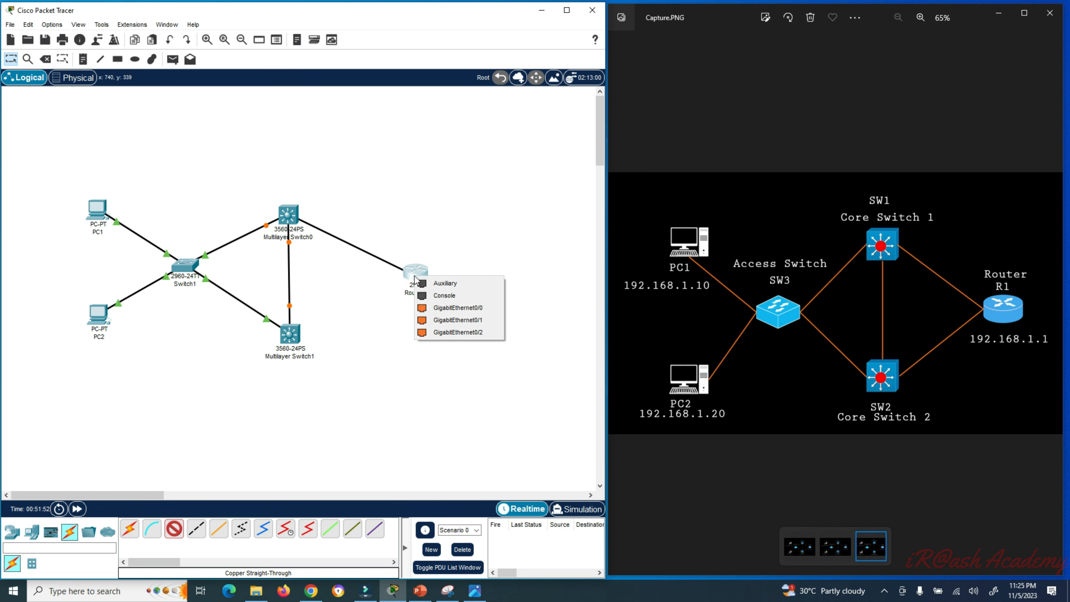
click(484, 307)
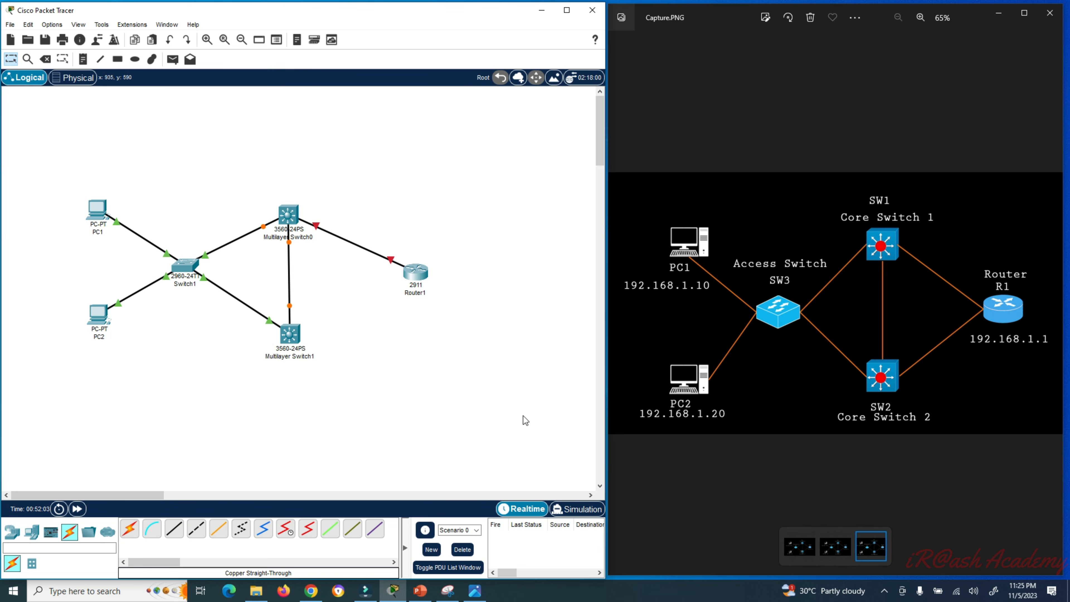
click(173, 530)
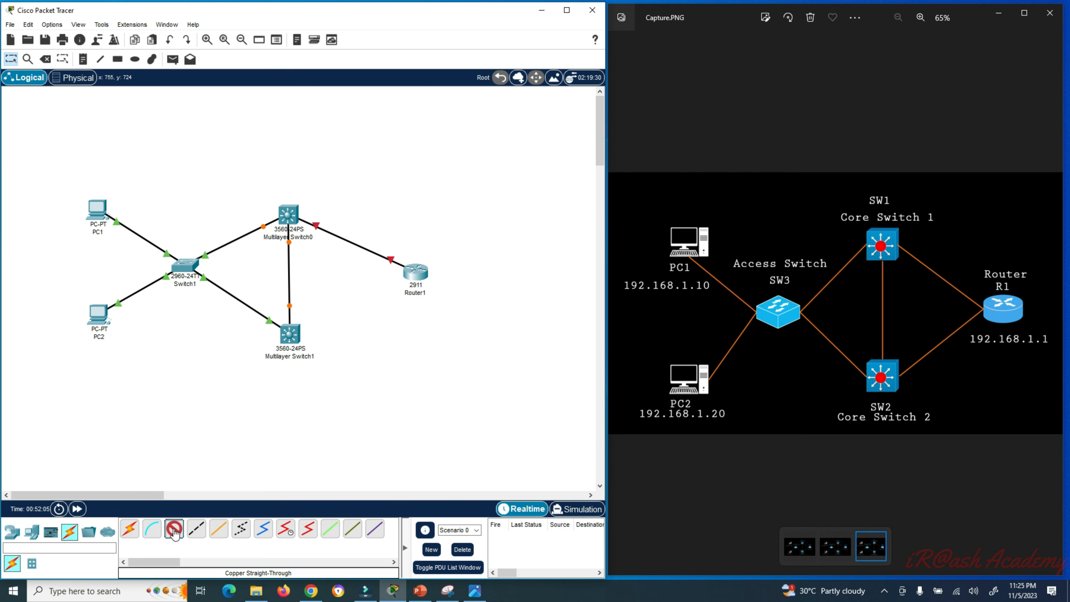
click(293, 336)
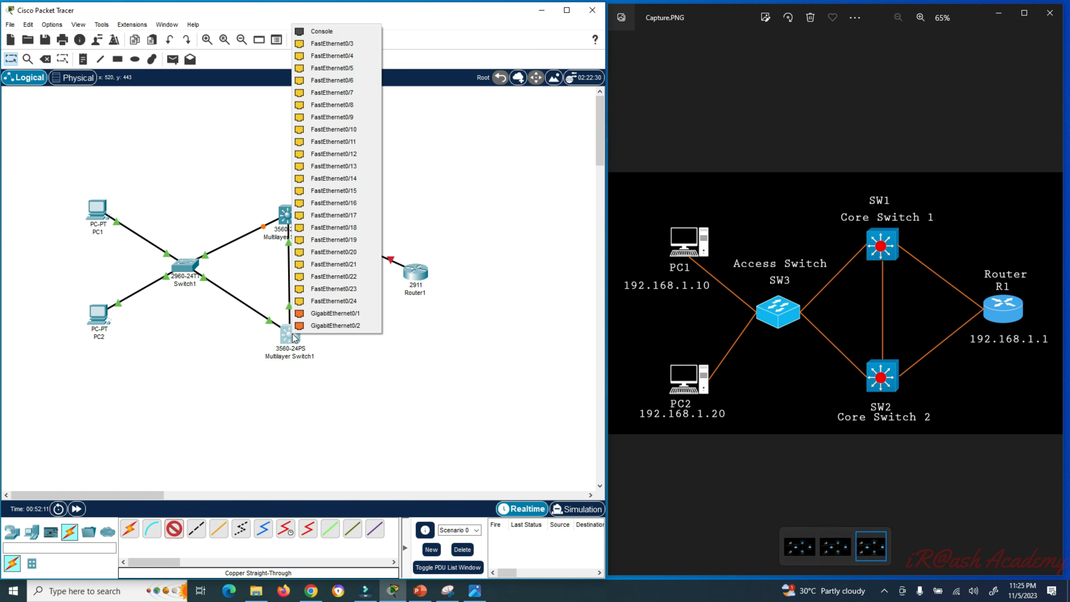
click(354, 47)
click(416, 273)
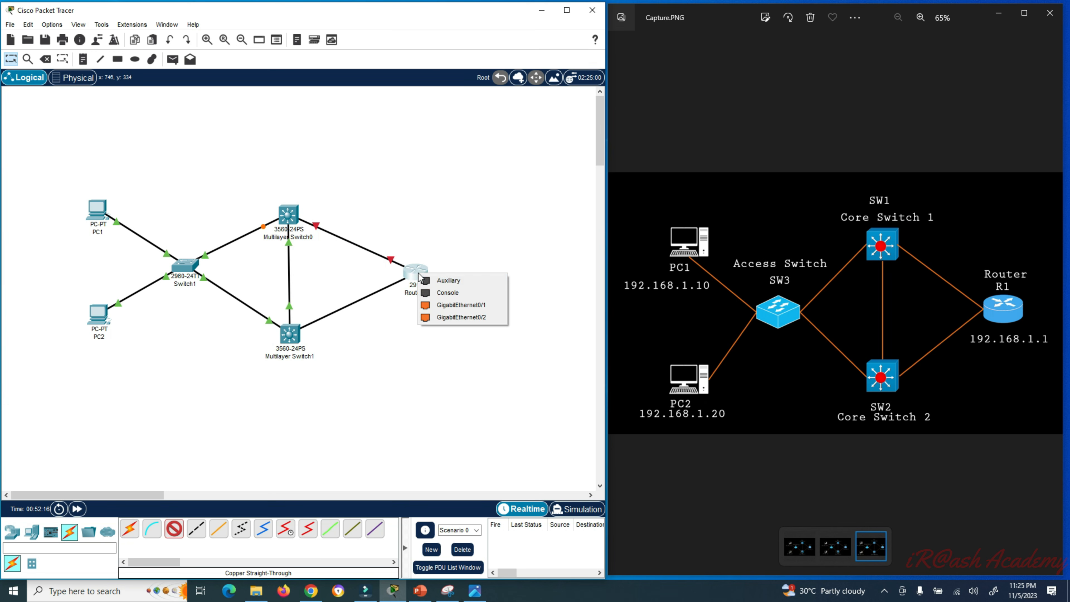
click(469, 306)
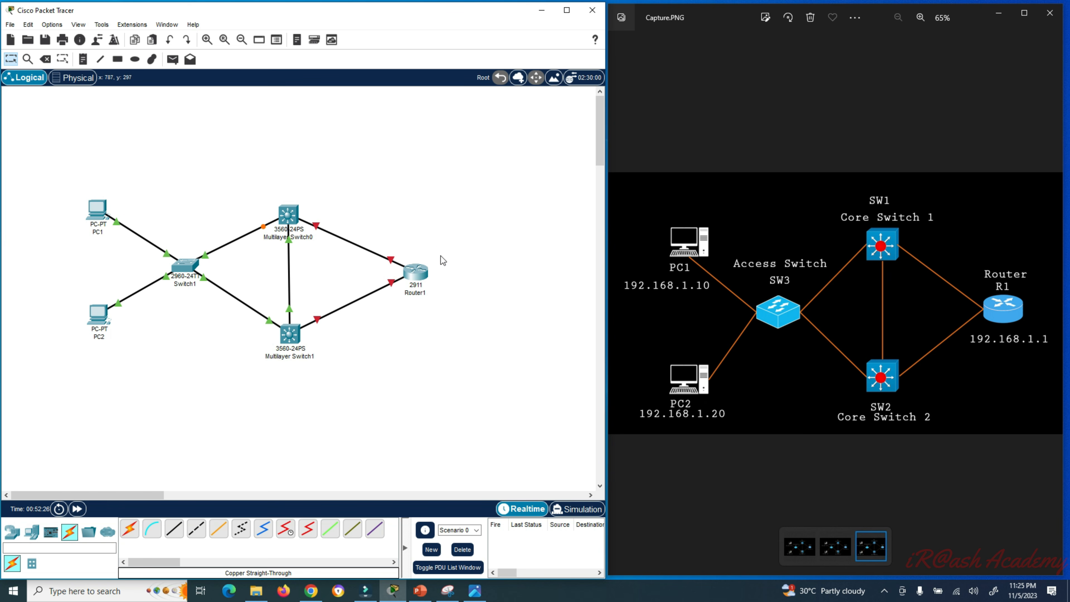
- In Router1's Config settings, set Port Status On for GigabitEthernet0/0 and 0/1, then close
click(417, 275)
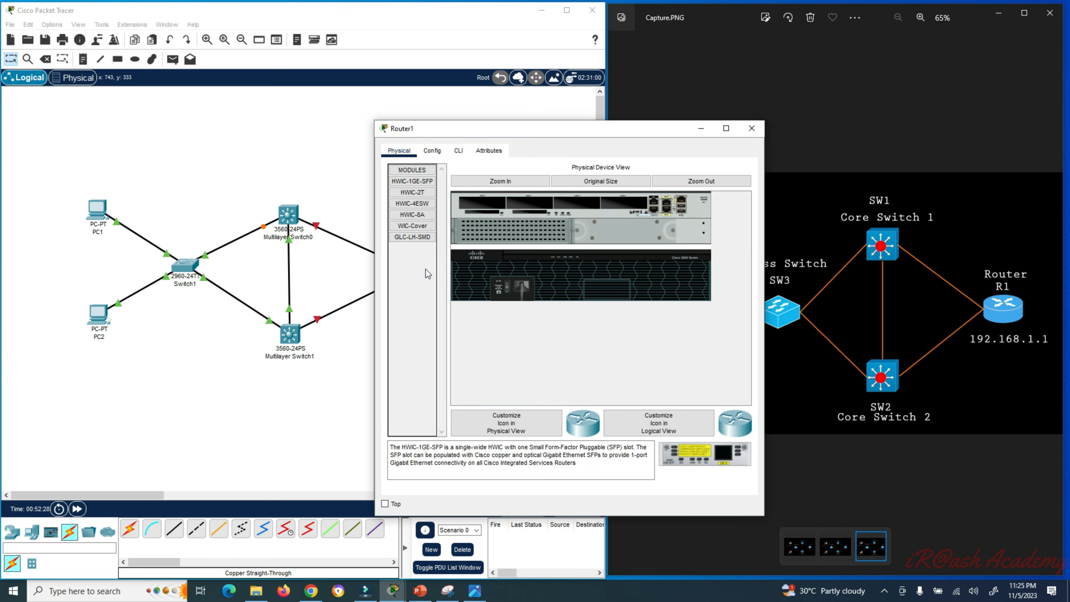
click(432, 152)
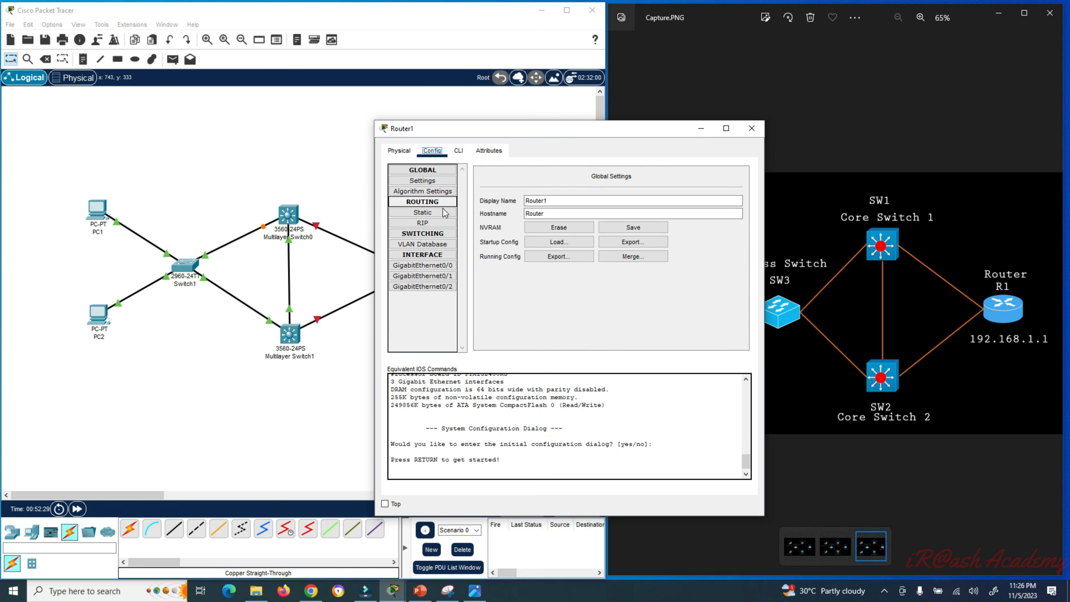
click(437, 270)
click(735, 186)
click(447, 276)
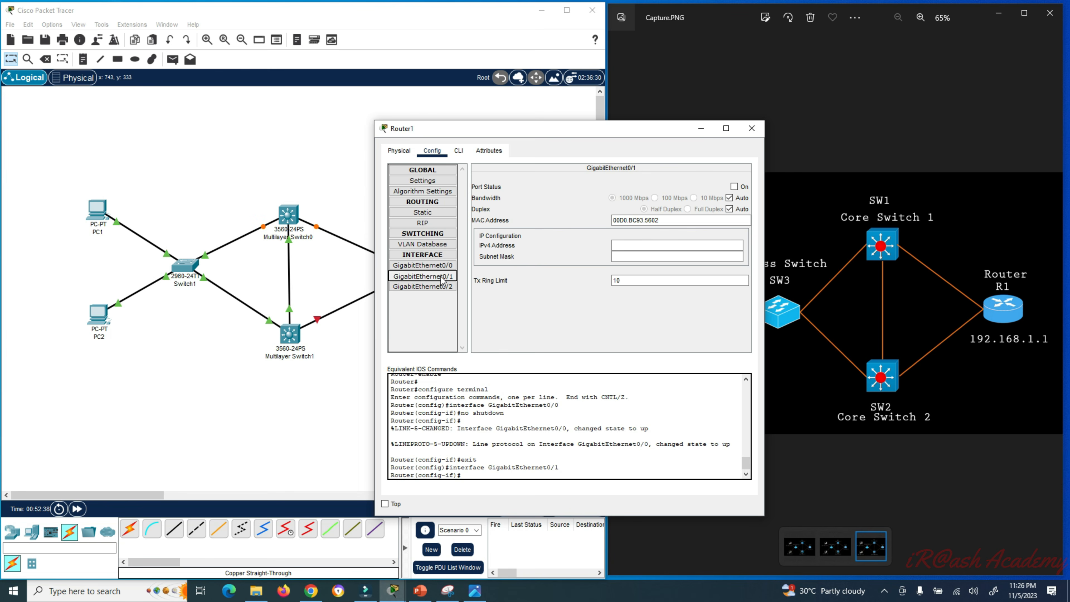
click(734, 186)
click(755, 132)
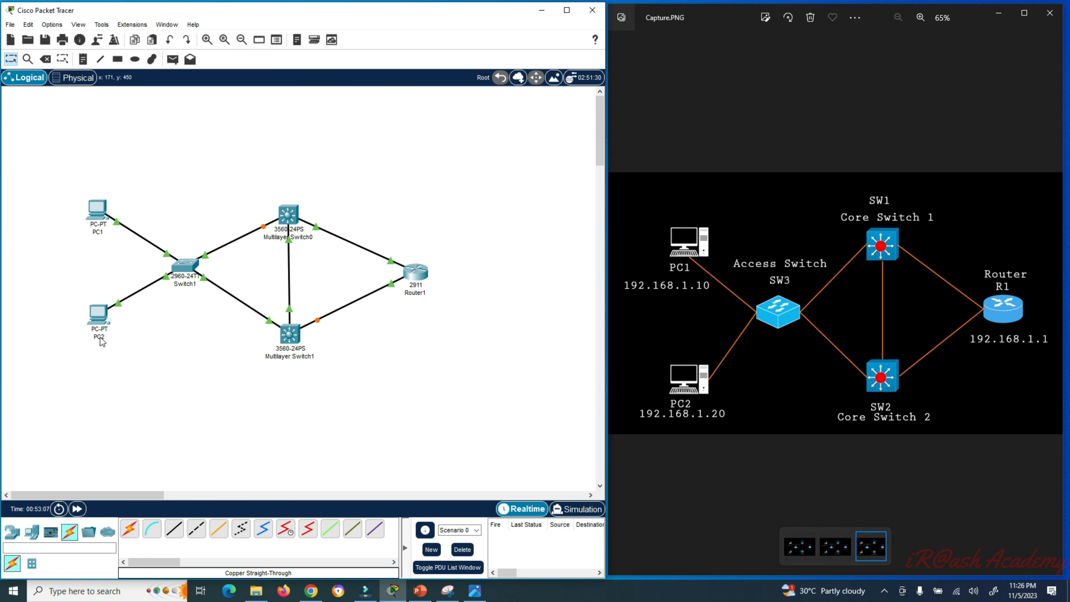
- Change the 2960 switch's canvas label from Switch1 to SW3
click(189, 283)
drag(194, 286, 170, 287)
text(S)
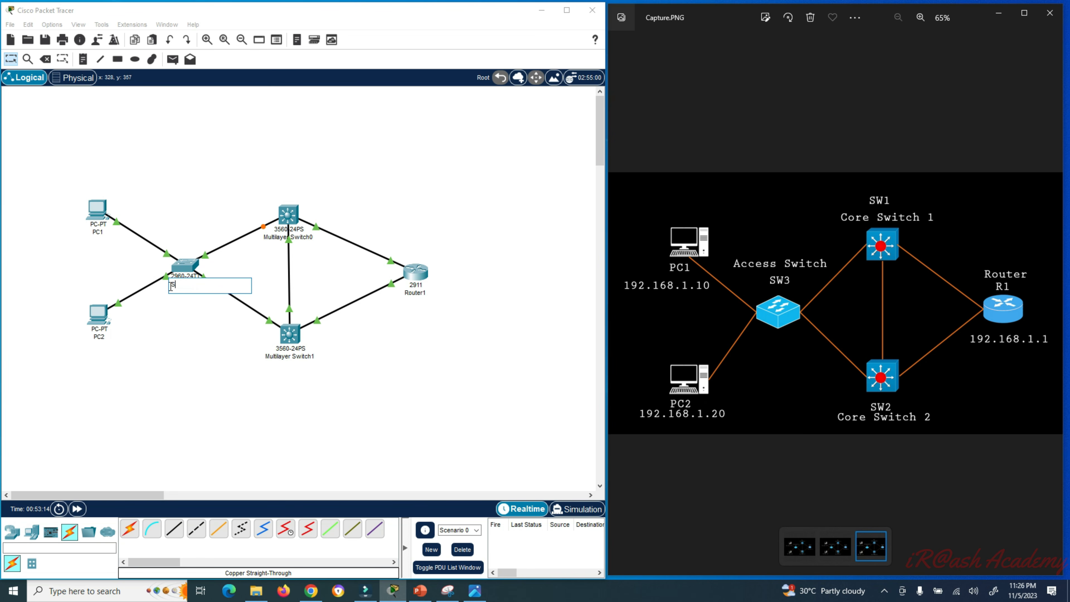
text(W3)
click(203, 343)
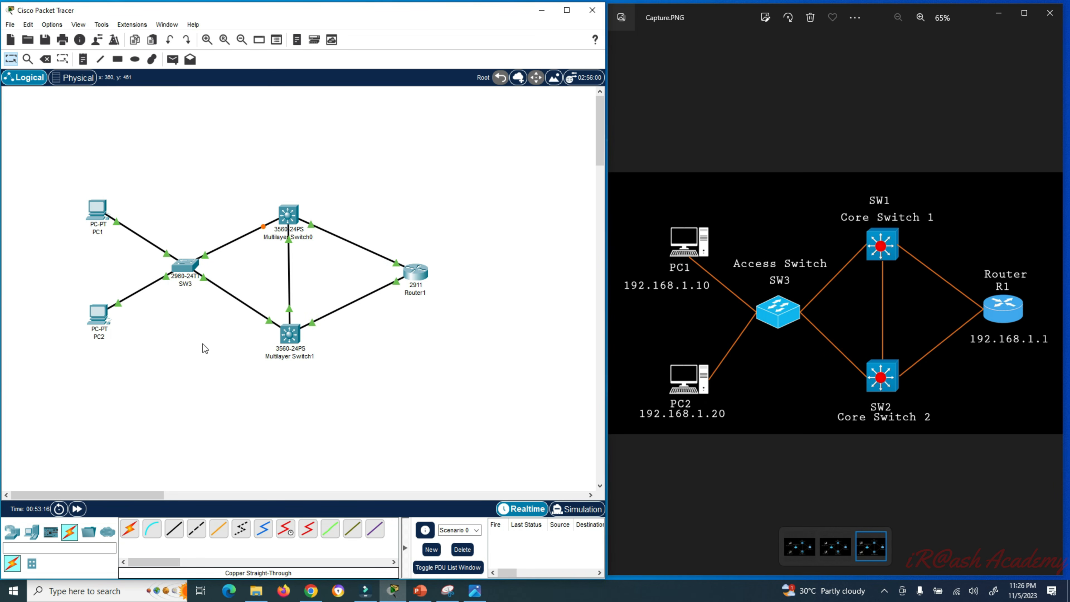
- Place an 'Access Switch' note below the access switch
click(86, 61)
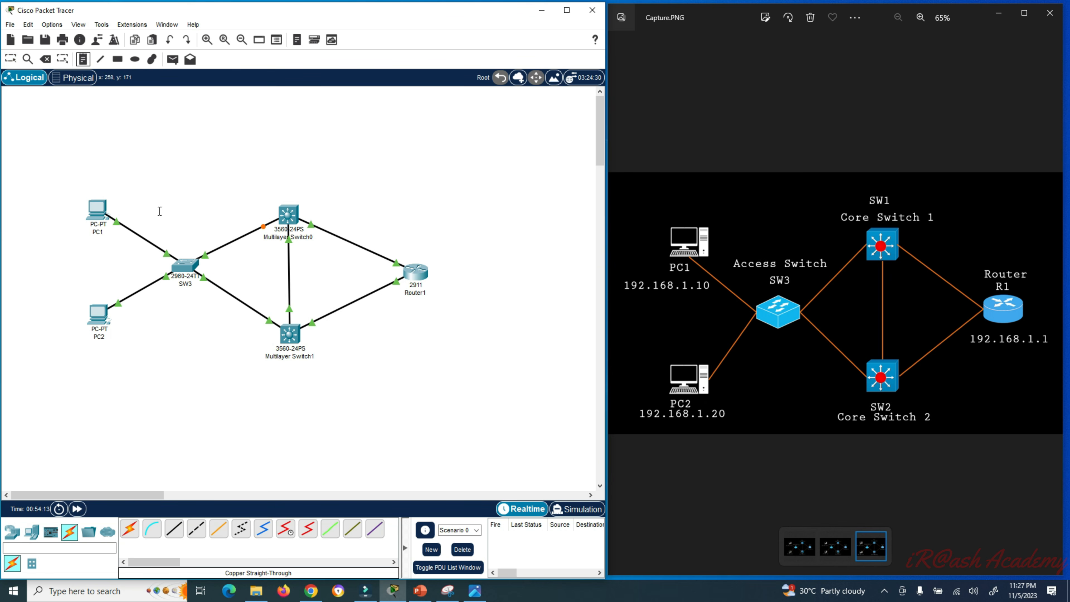
click(167, 301)
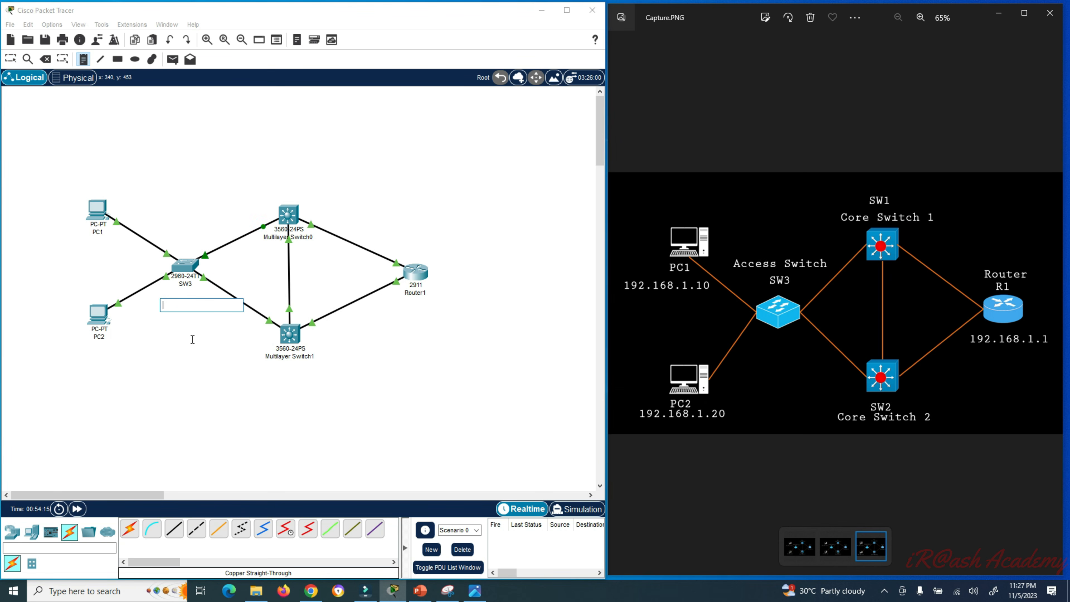
text(Access Switch)
click(193, 339)
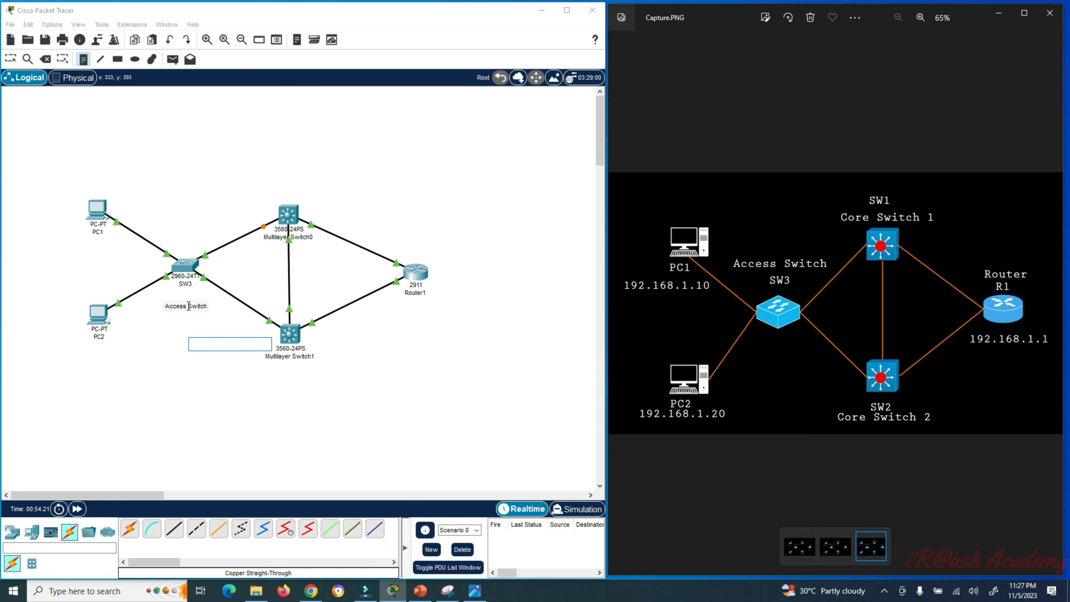
click(158, 156)
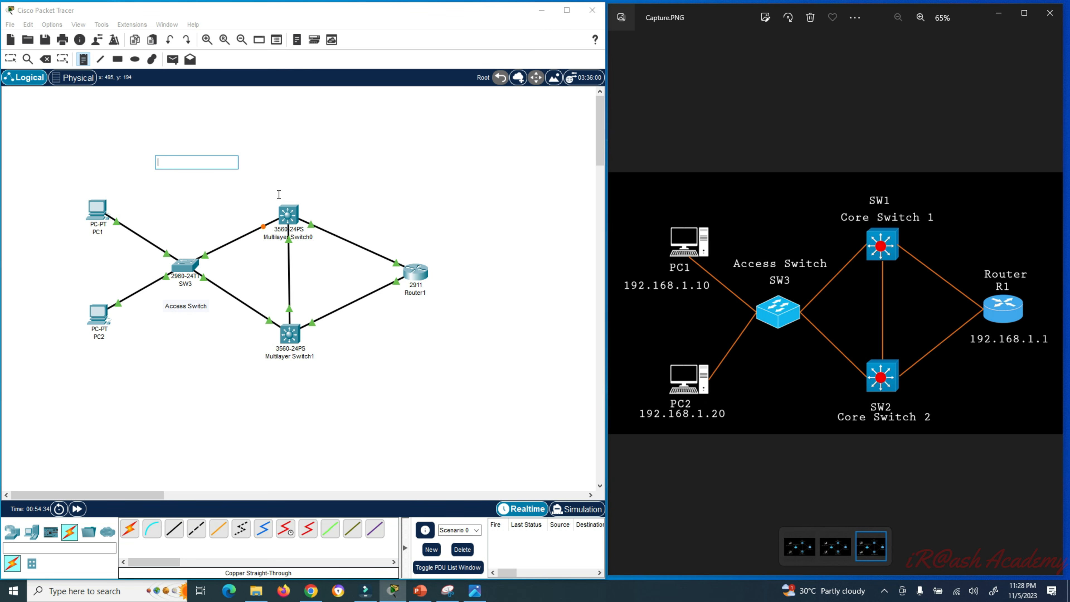
- Add 'Core Switch 1', 'Core Switch 2' and 'R1' notes beside the core switches and router
click(278, 193)
text(Core Switch)
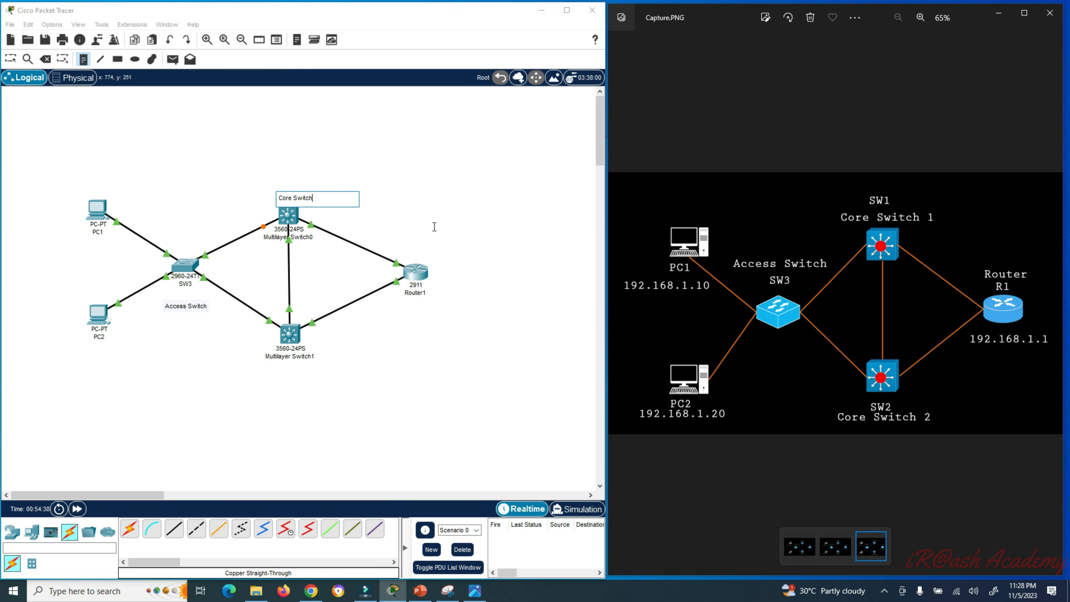
text( 1)
click(271, 371)
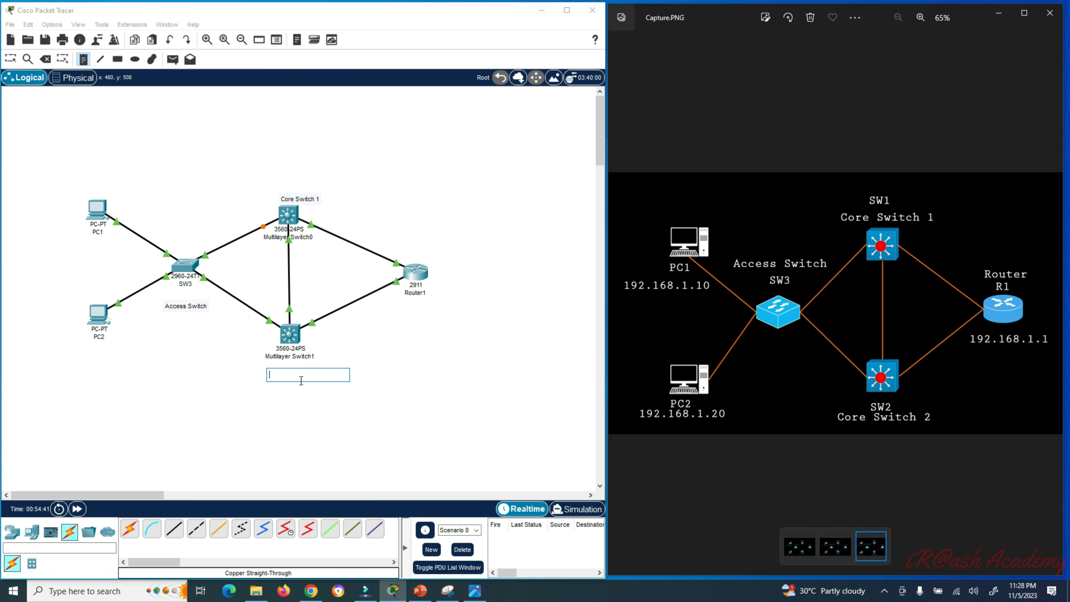
text(Core Switch 2)
click(418, 254)
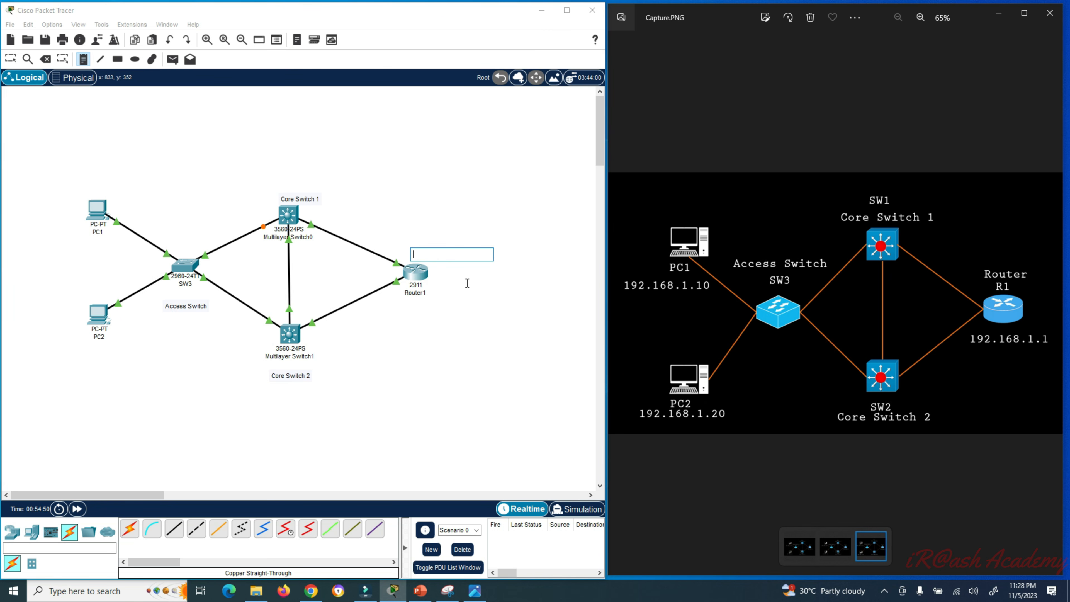
text(R1)
key(Escape)
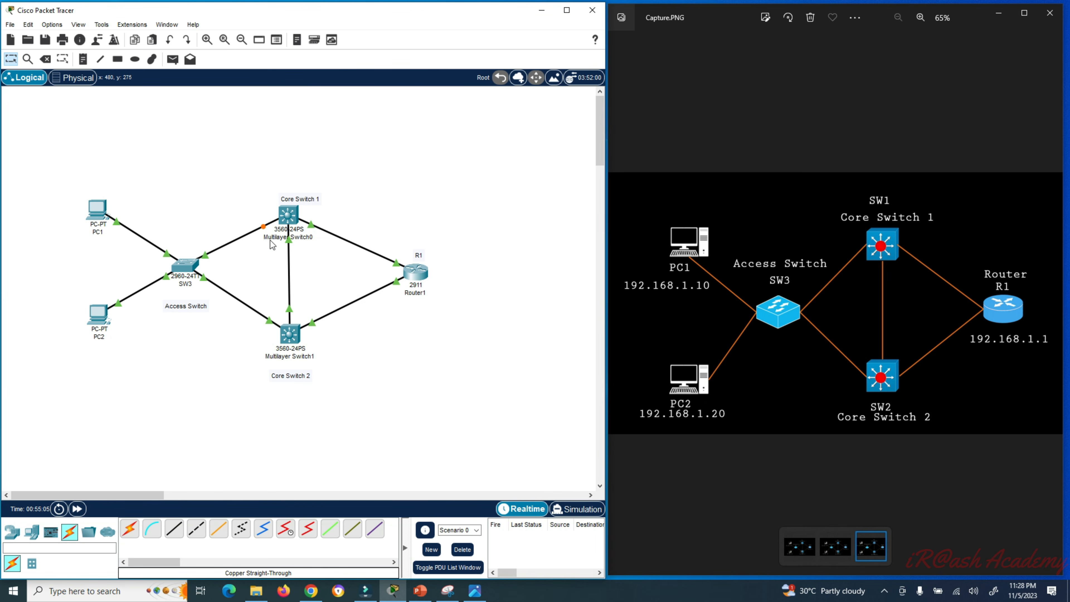
- Rename the multilayer switches SW1 and SW2 and nudge the Core Switch notes next to them
click(269, 243)
text(SW1)
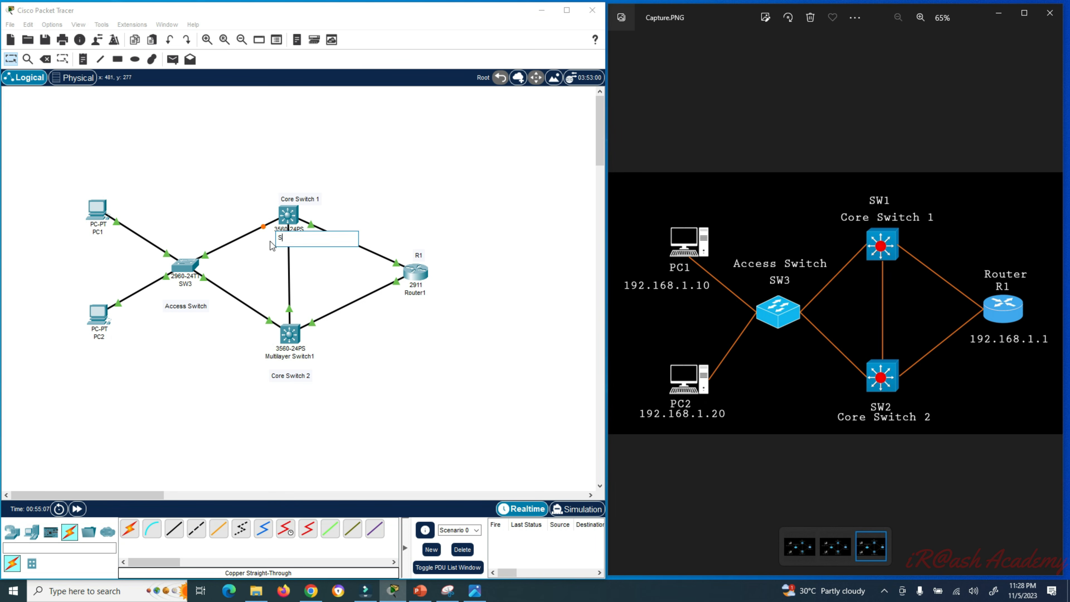
click(289, 357)
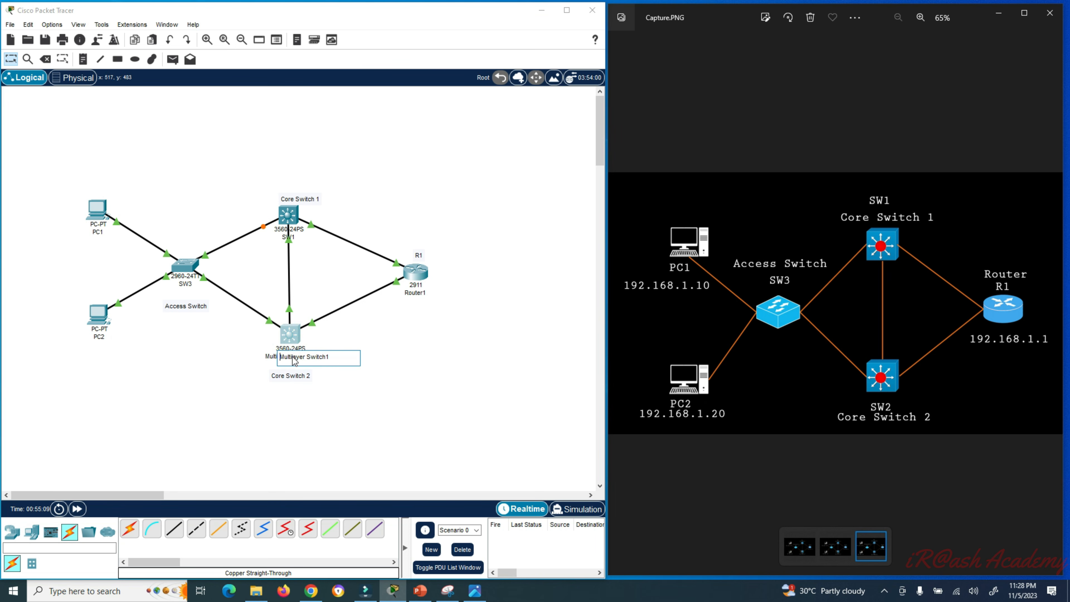
text(SW2)
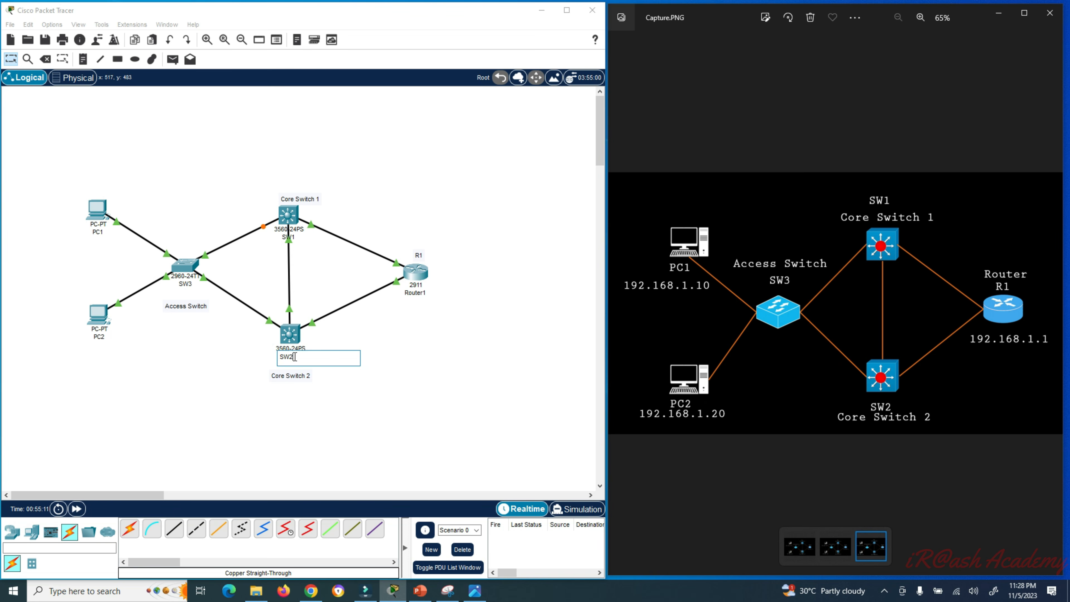
click(409, 374)
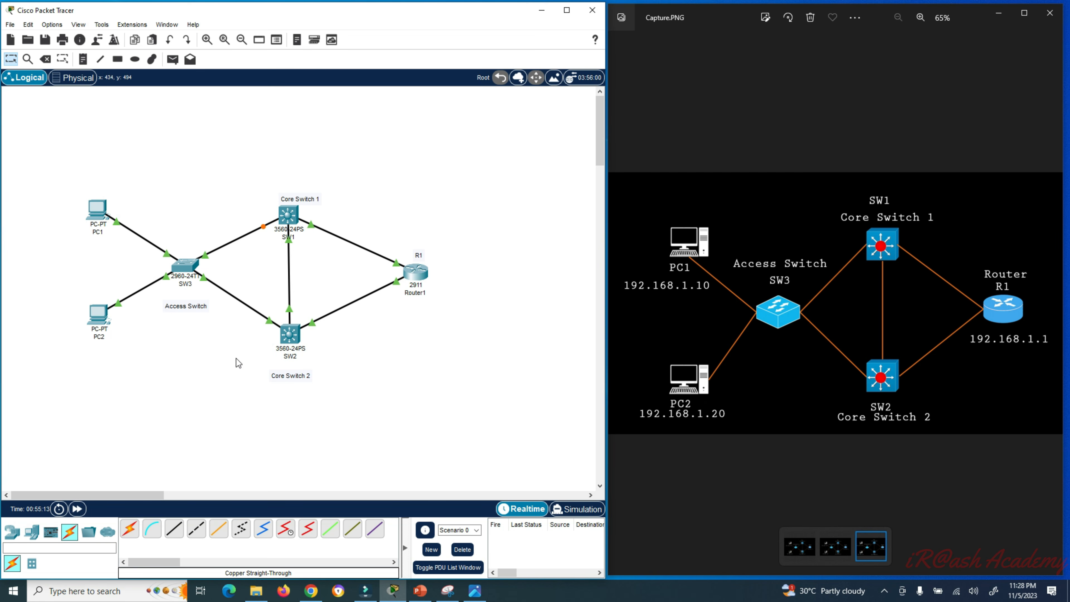
drag(288, 380, 287, 371)
drag(313, 206, 302, 206)
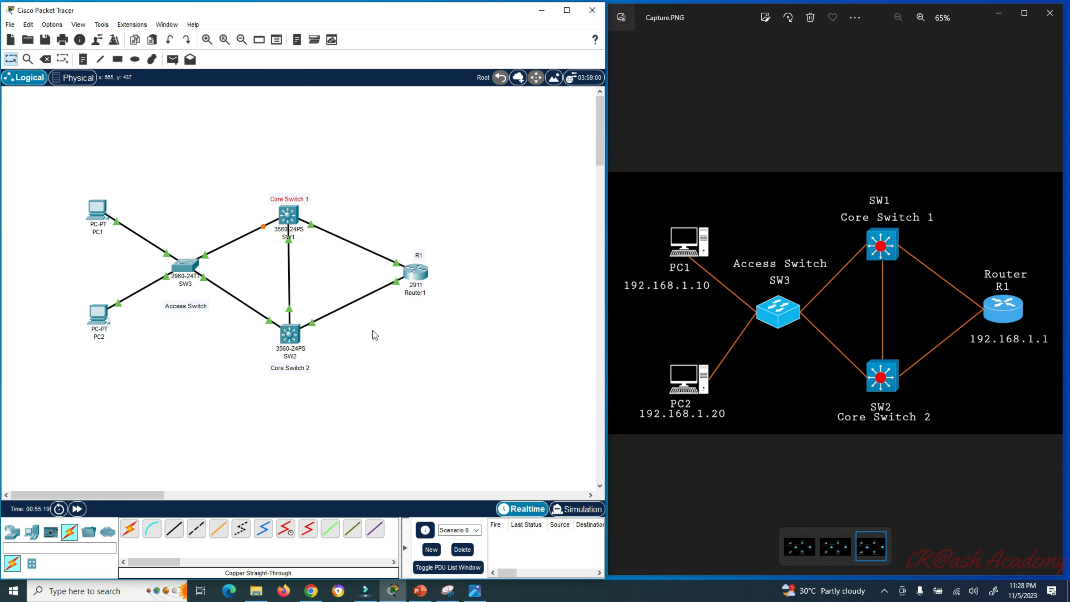